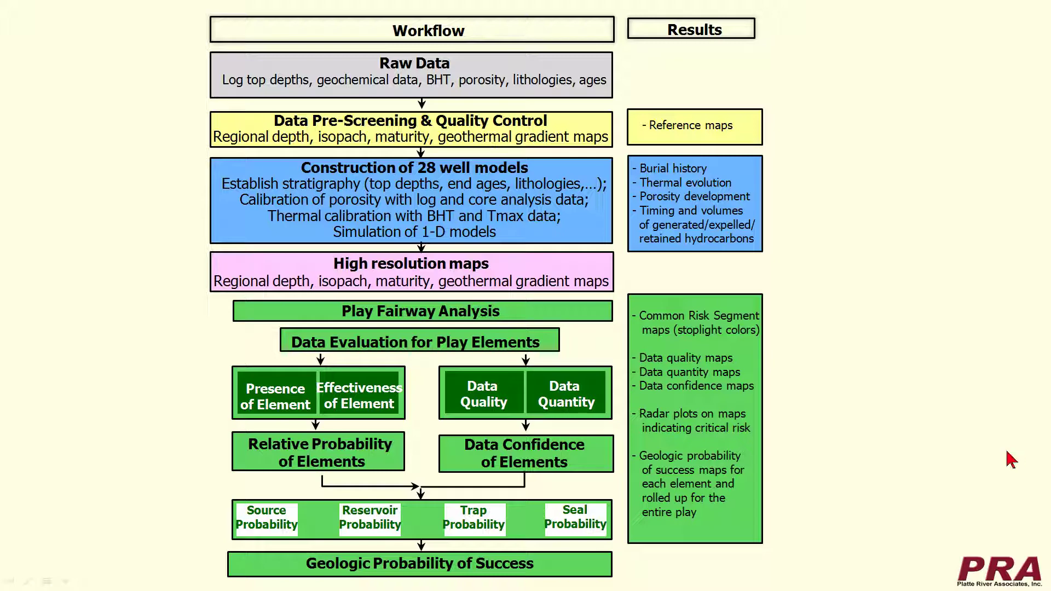
key(Right)
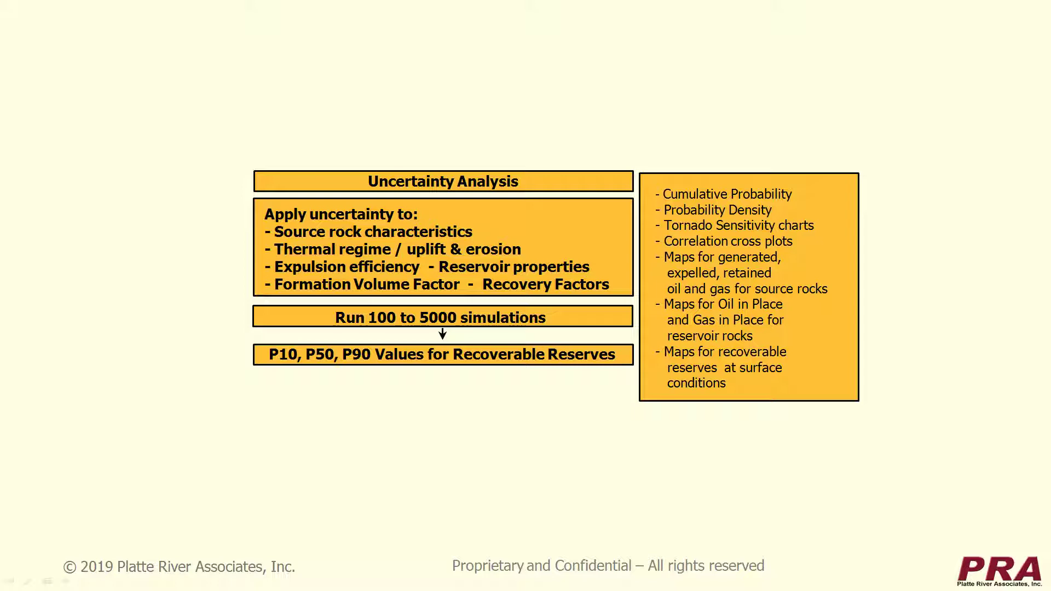
key(Right)
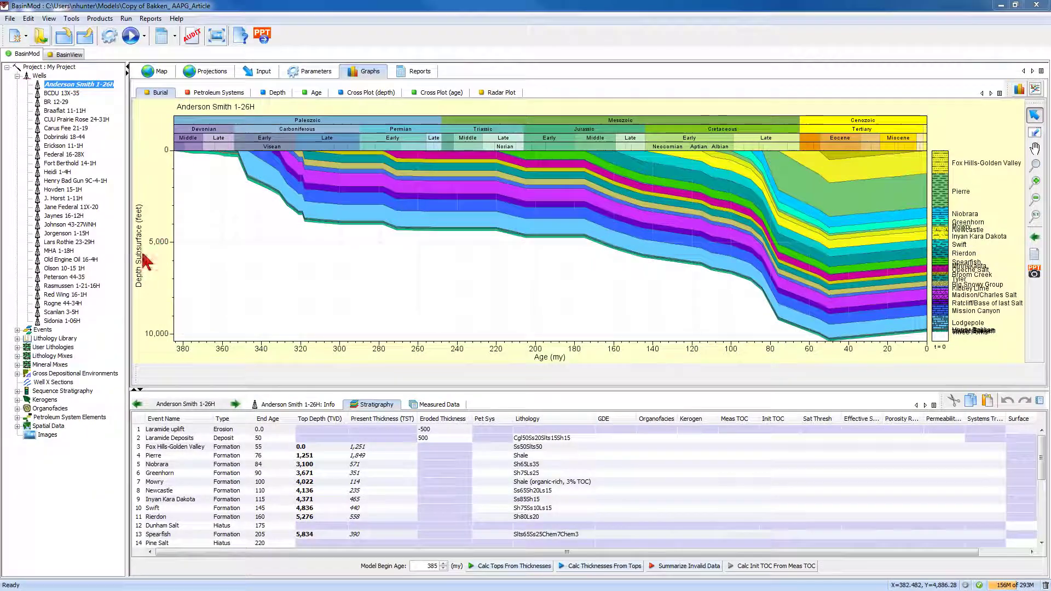
Start a new lithology mix with Sandstone (typical) and Shale (typical) from the library's clastic sediments as its first two components
click(29, 19)
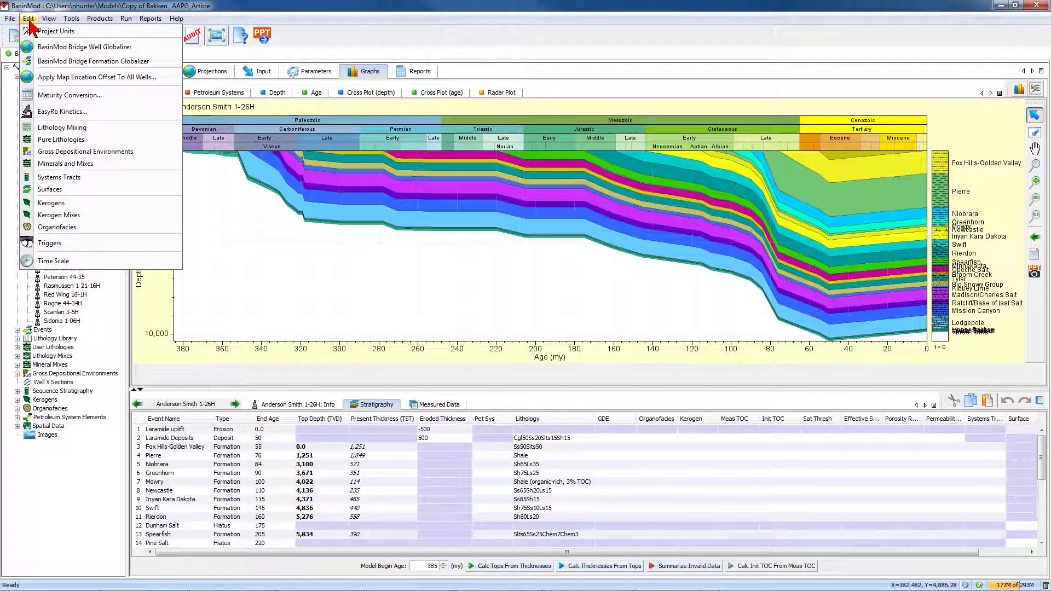
click(63, 128)
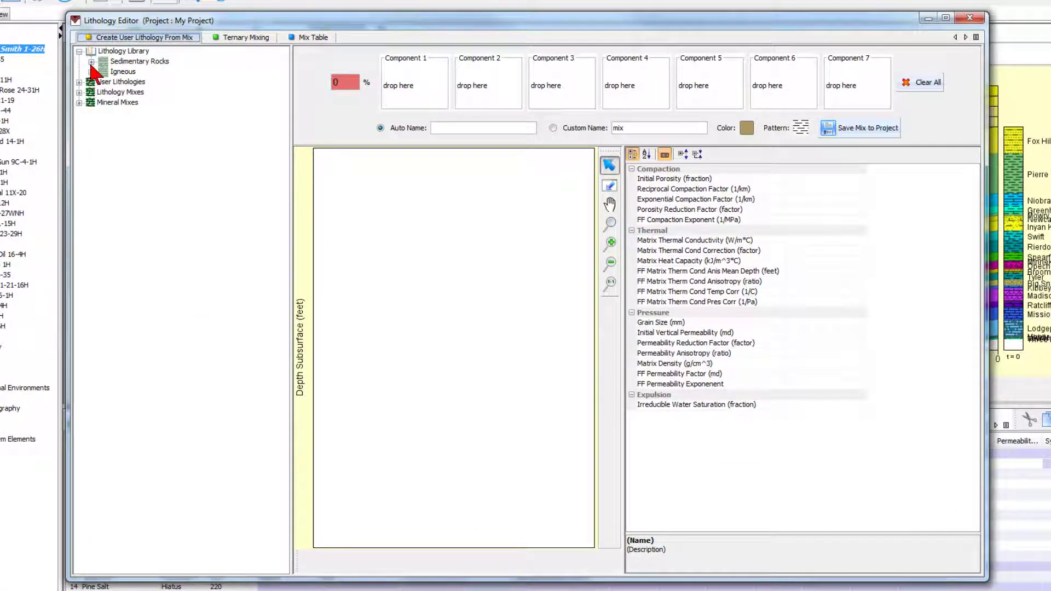
click(91, 61)
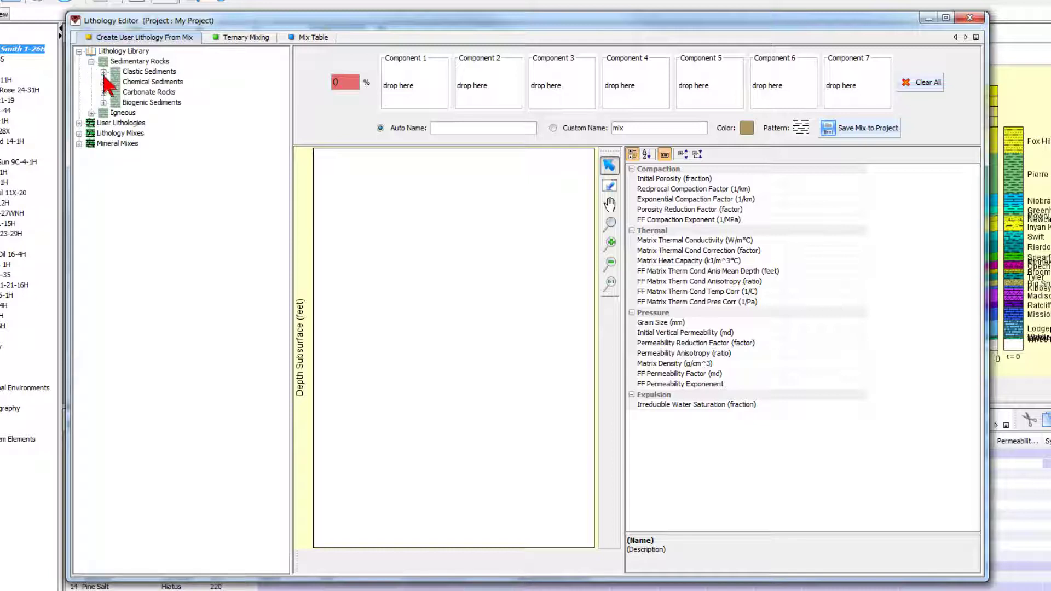
click(103, 72)
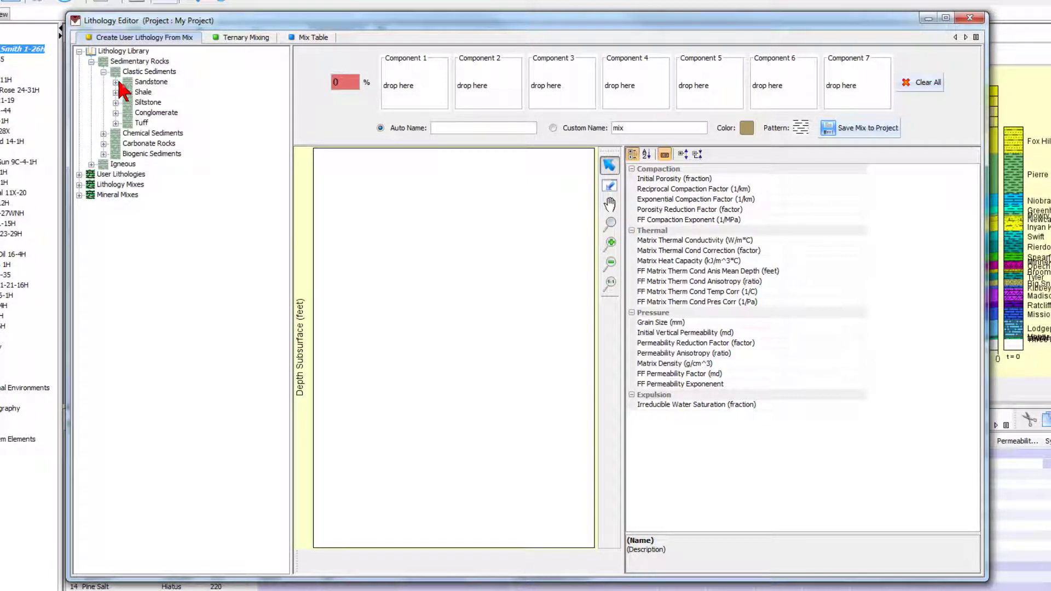
click(115, 83)
click(115, 277)
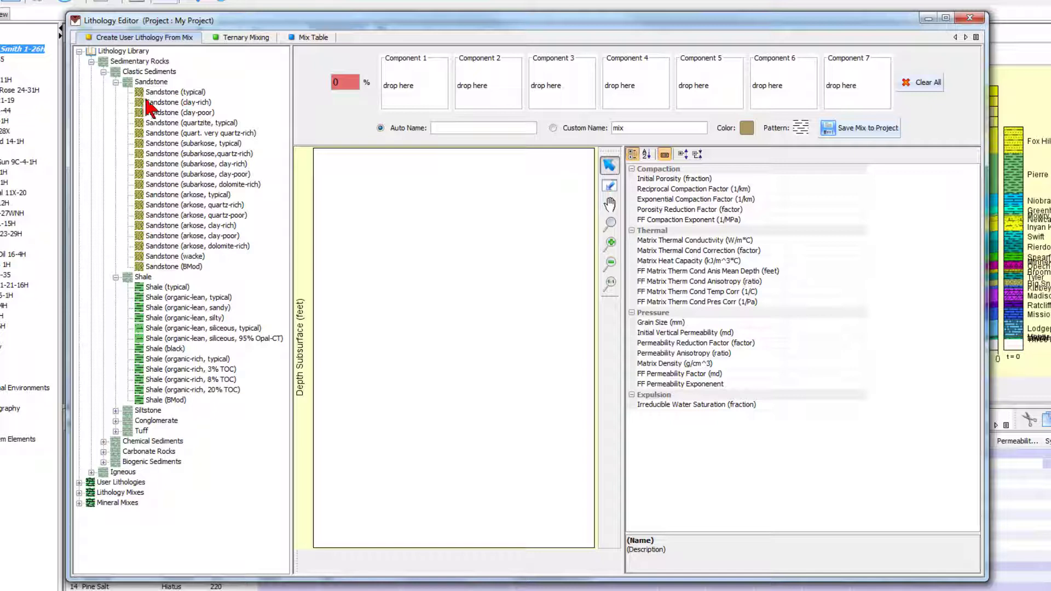
drag(155, 99, 403, 79)
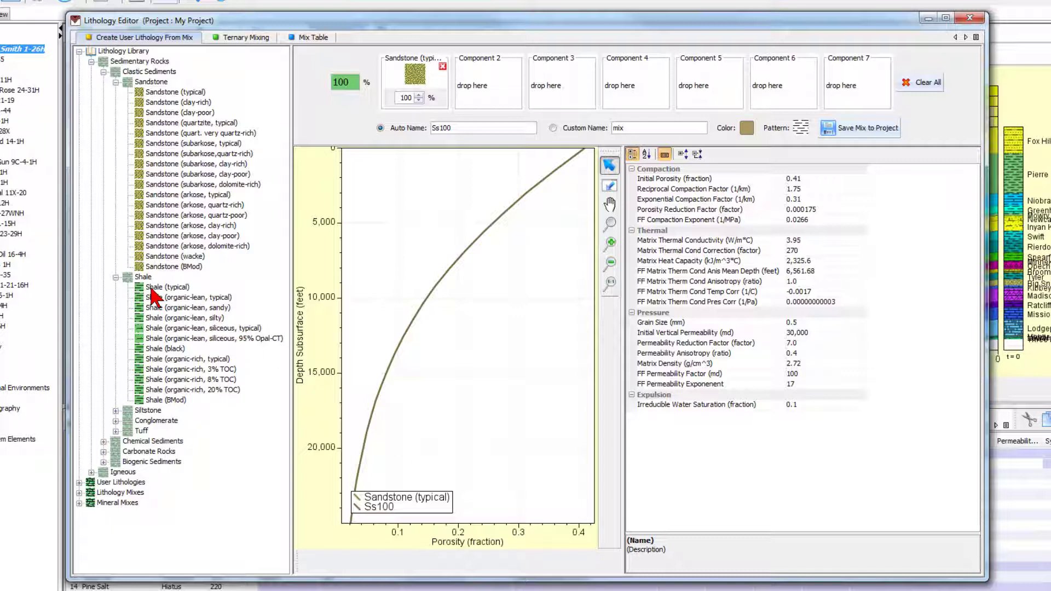
drag(161, 298, 491, 83)
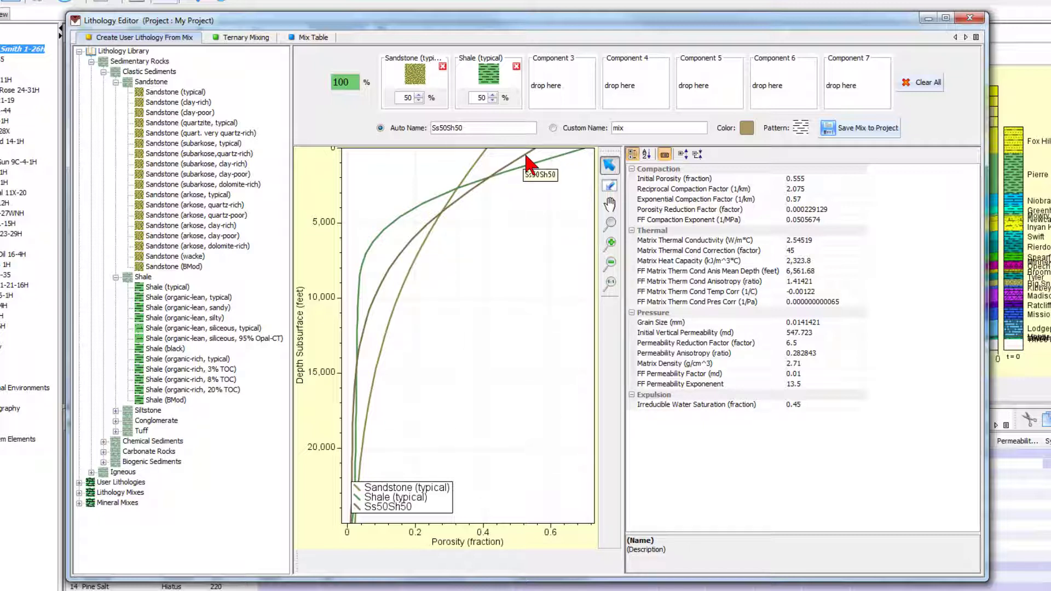
Set the mix proportions to 45% Sandstone (typical) and 55% Shale (typical)
click(418, 100)
click(418, 100)
click(418, 101)
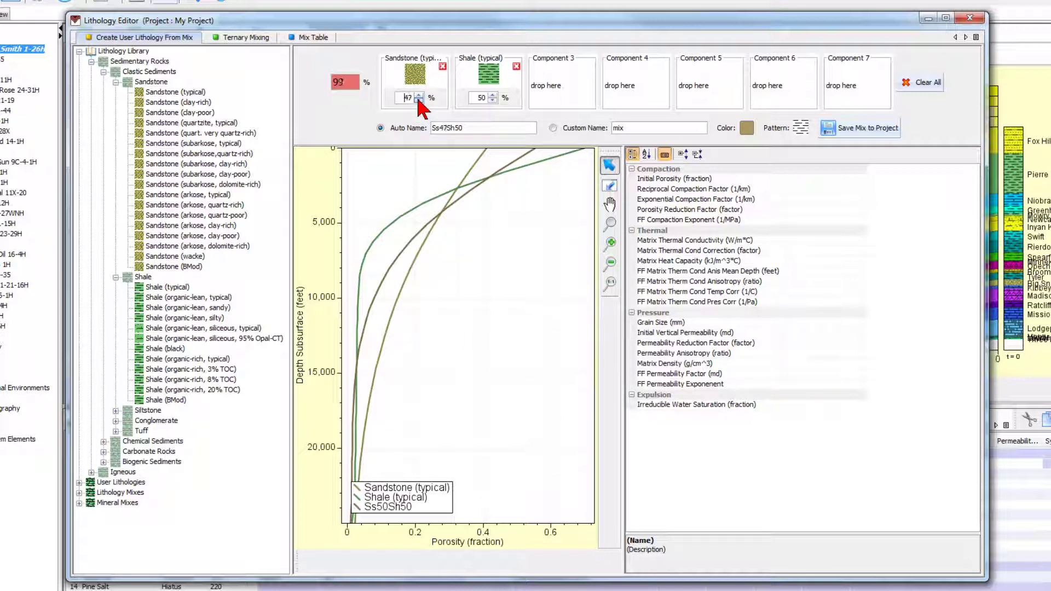
click(419, 101)
click(419, 100)
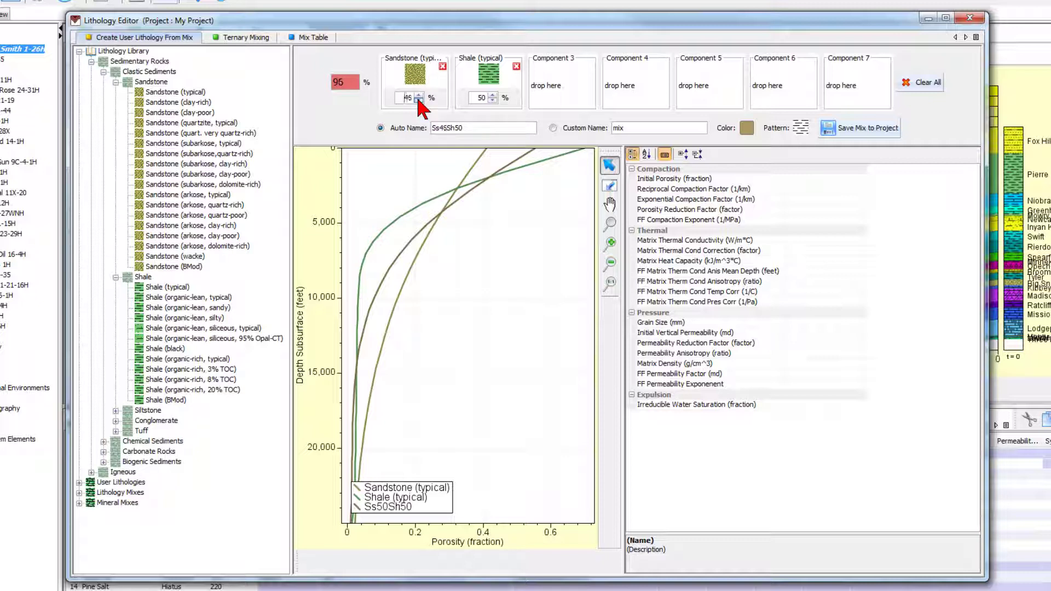
click(494, 95)
click(493, 95)
click(494, 96)
click(493, 96)
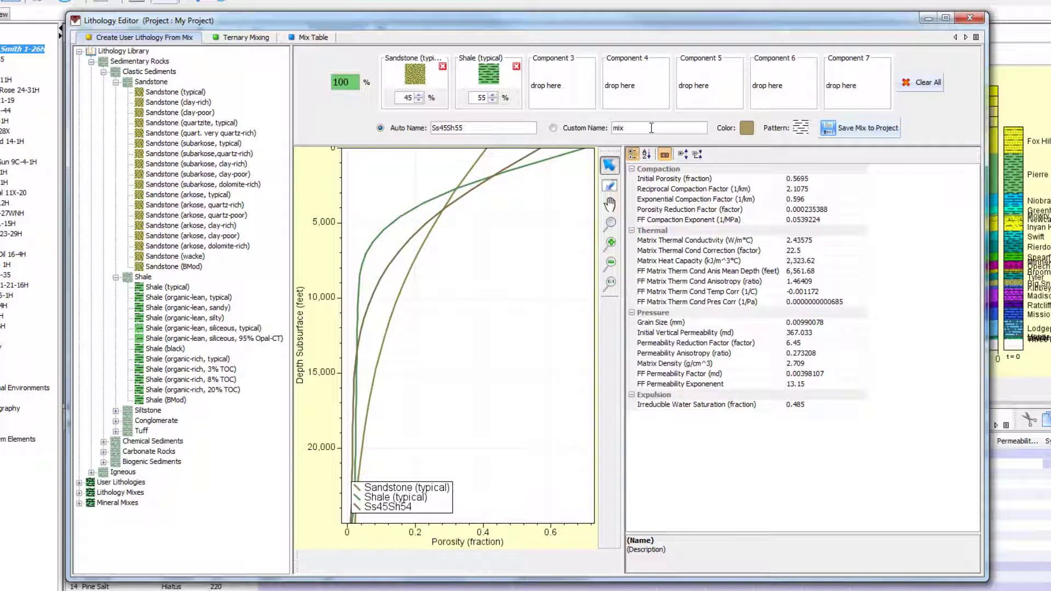
Give the sandstone-shale mix a bright yellow-green color and a dashed lithology pattern
click(747, 128)
click(560, 287)
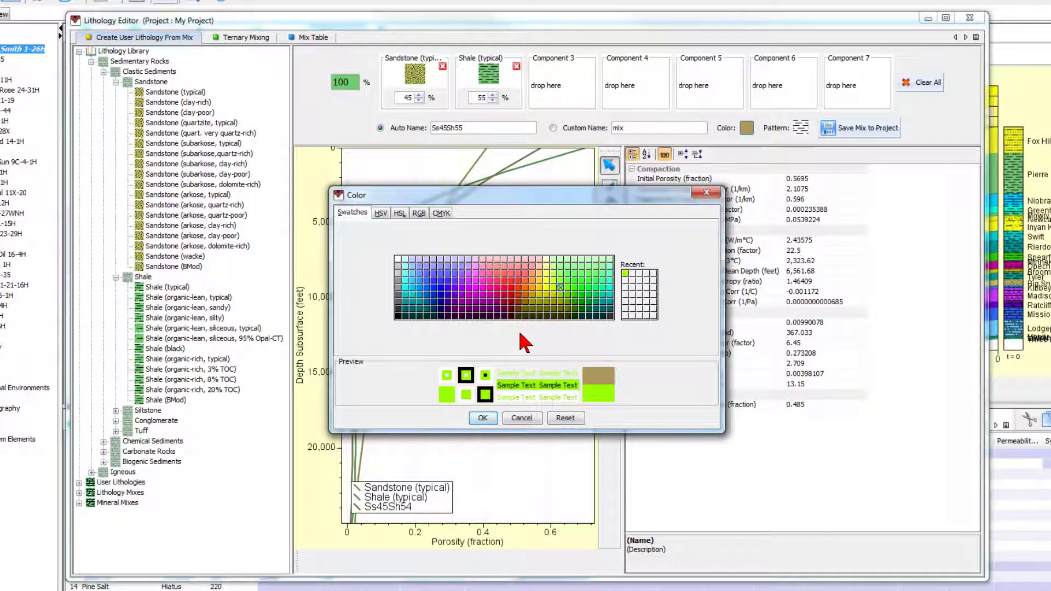
click(484, 418)
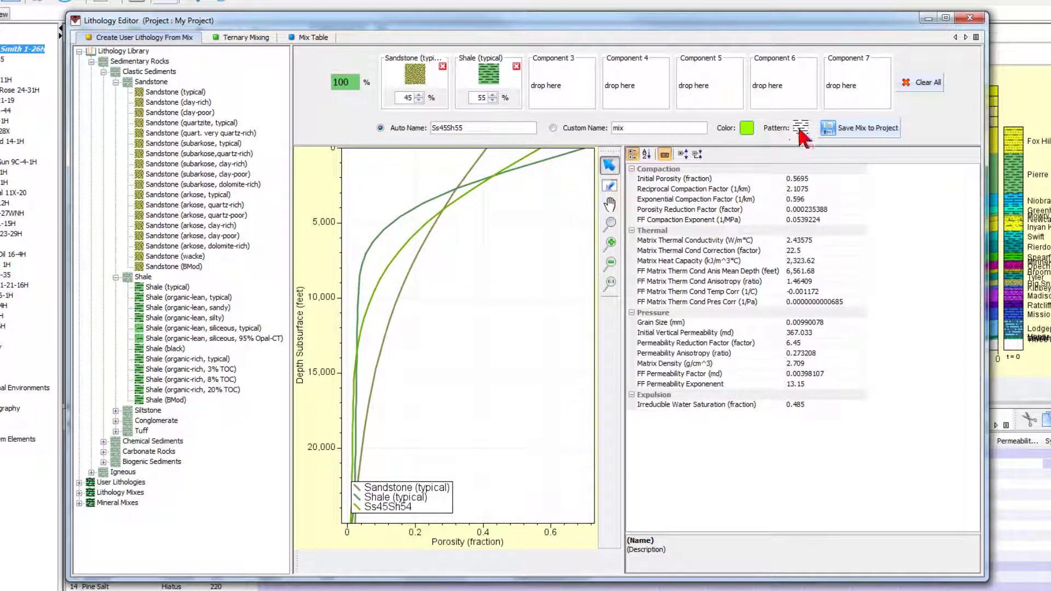
click(801, 130)
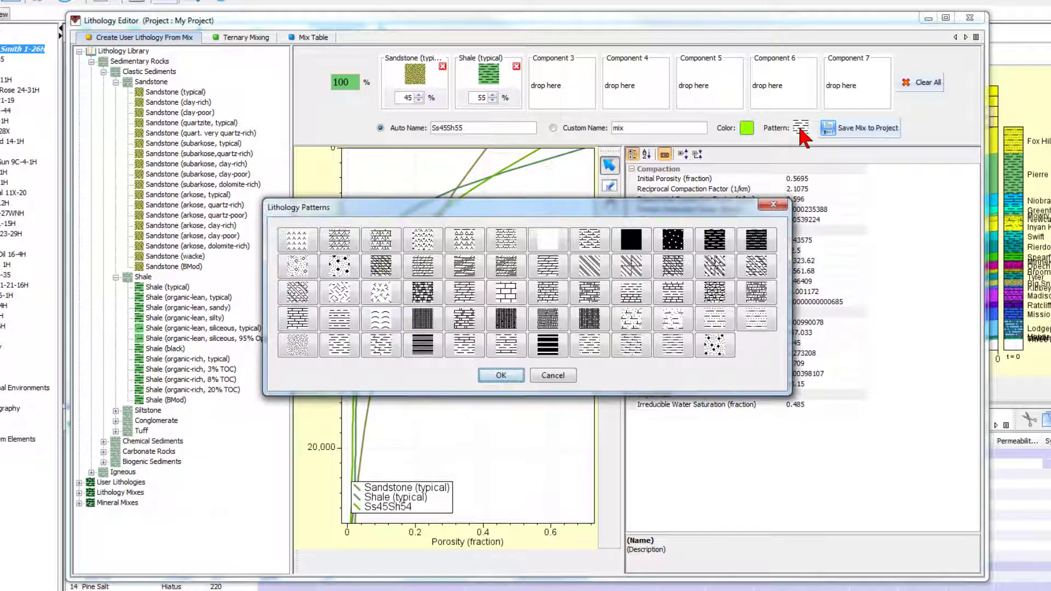
click(590, 350)
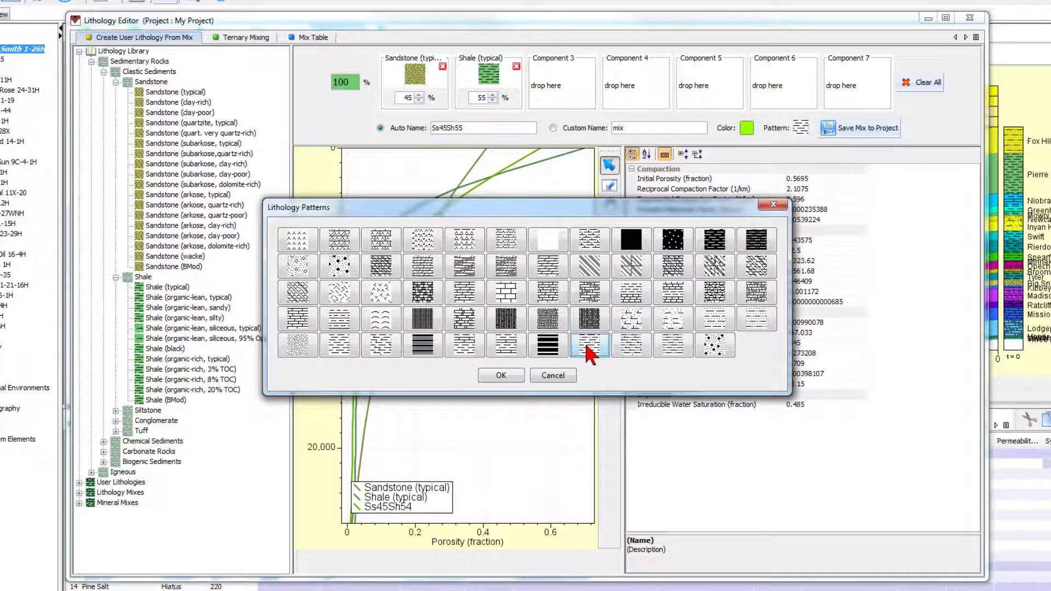
click(500, 376)
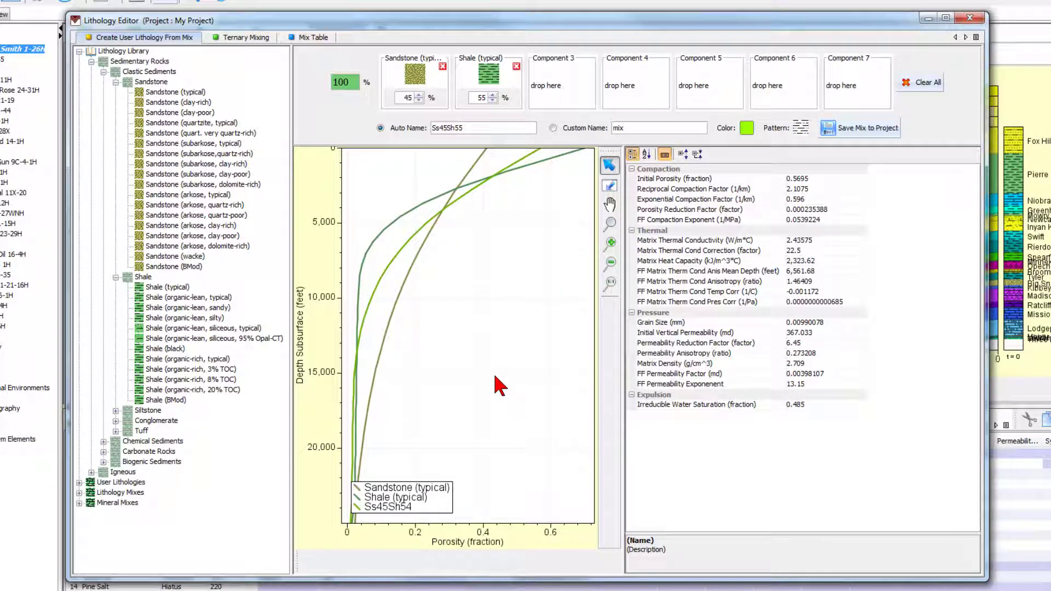
Save the mix to the project and select the last Ss45Sh55 entry among the project's user lithologies
click(862, 129)
click(513, 316)
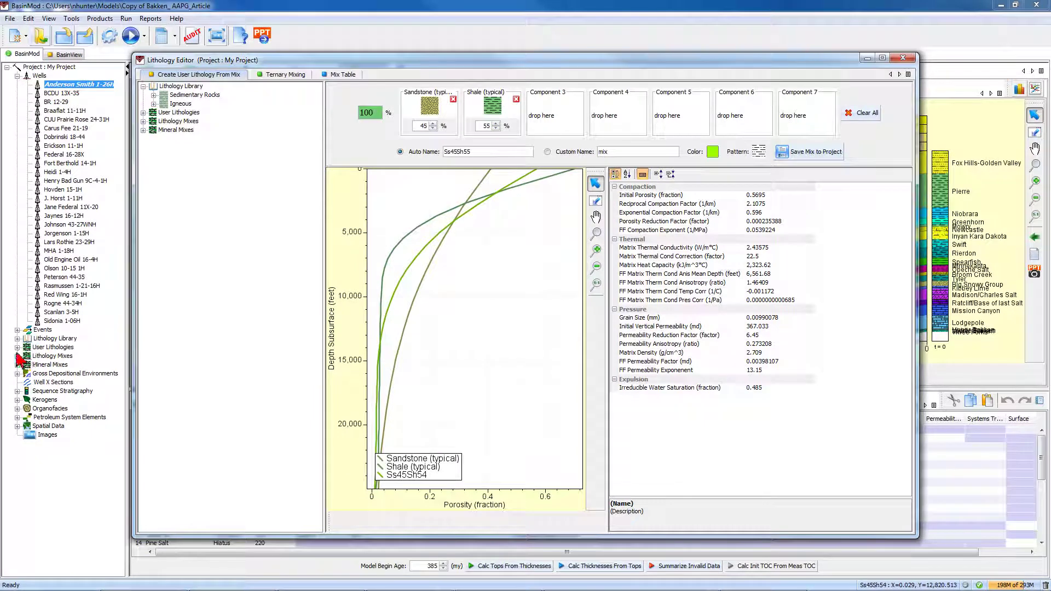
click(17, 349)
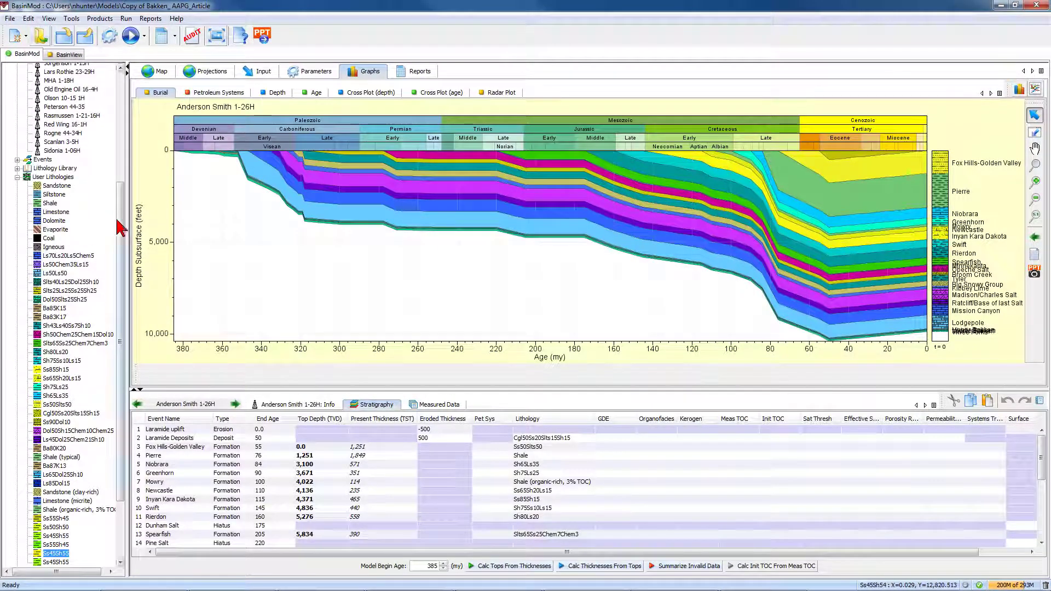
drag(120, 227, 120, 305)
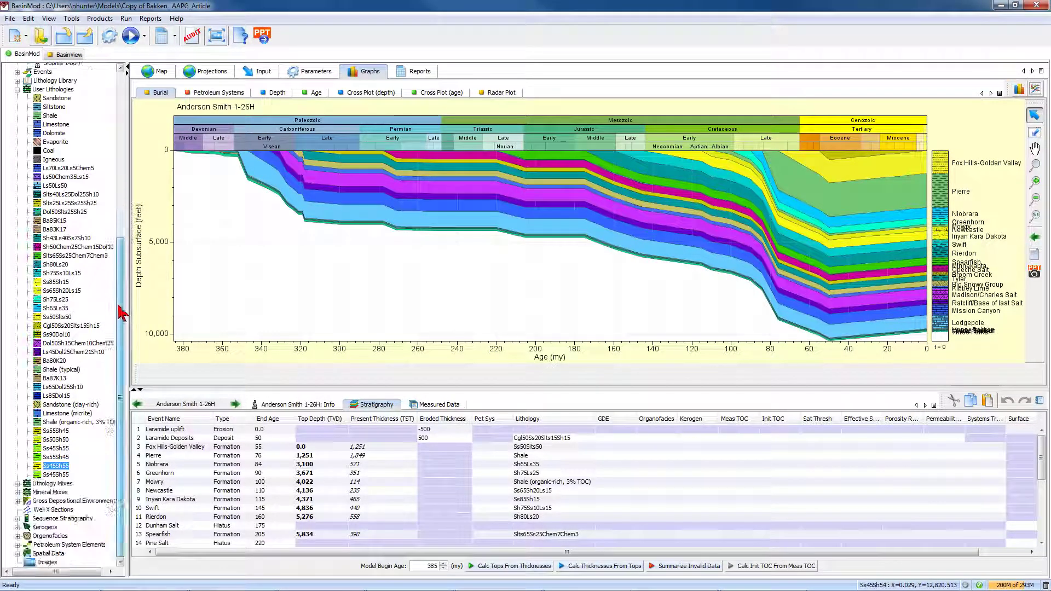
click(55, 475)
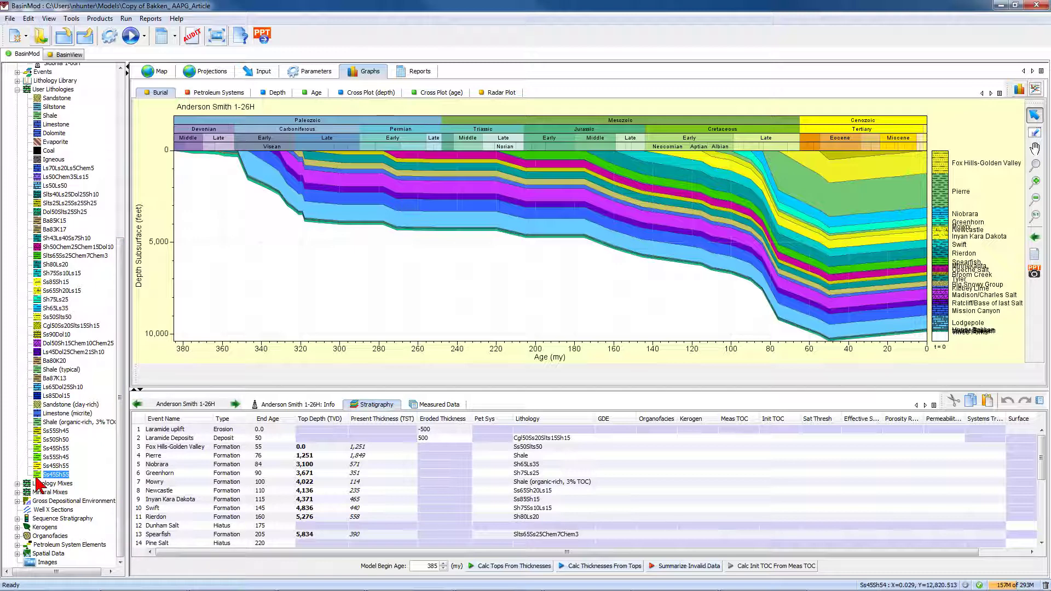
drag(34, 475, 90, 483)
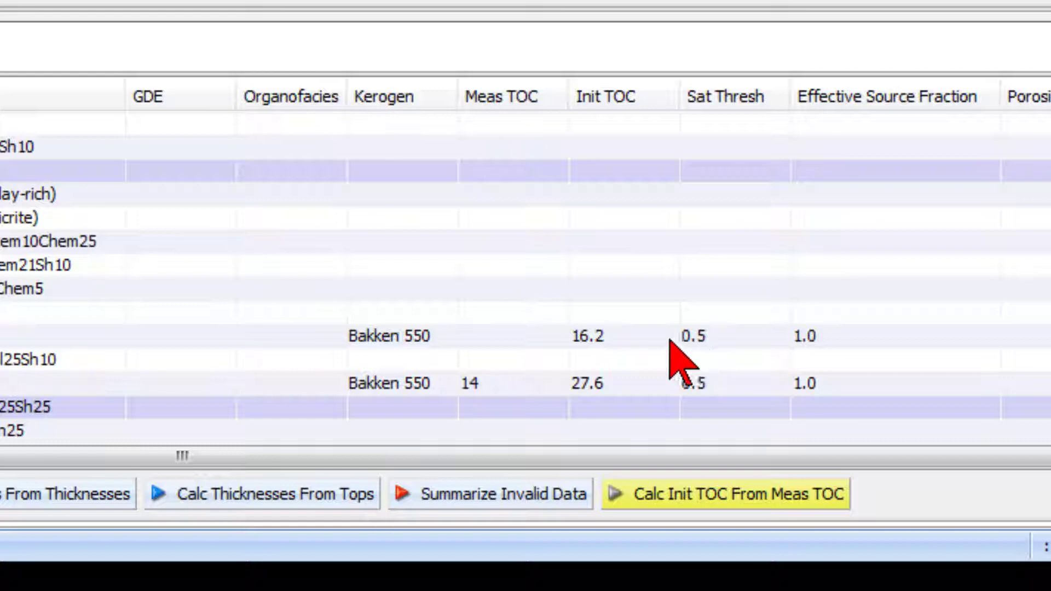
Examine the organofacies and kerogen choices for the Upper Bakken formation, keeping Bakken 550 as its kerogen
click(290, 337)
click(287, 340)
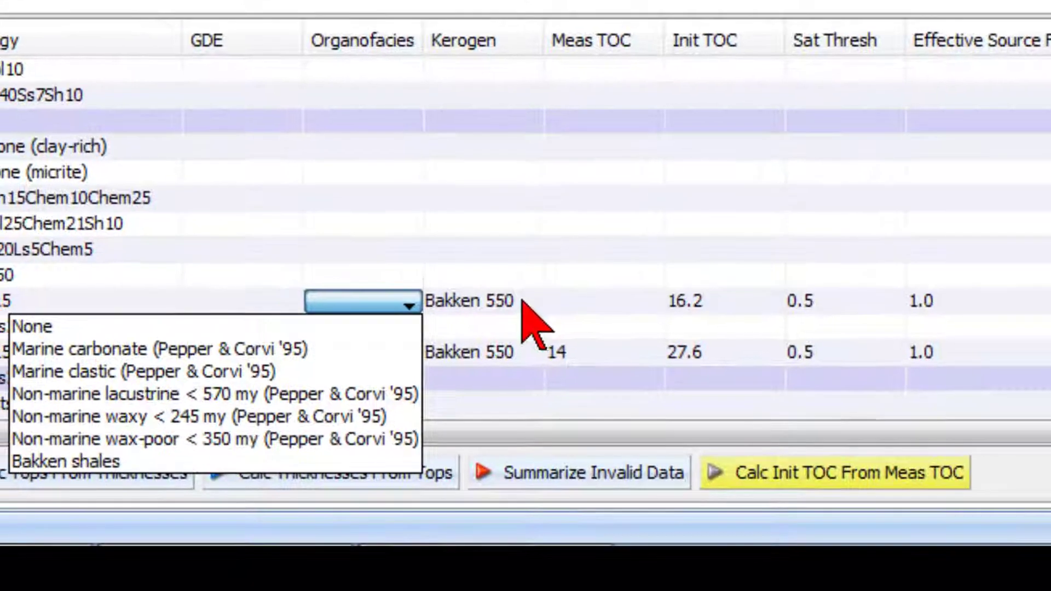
click(435, 336)
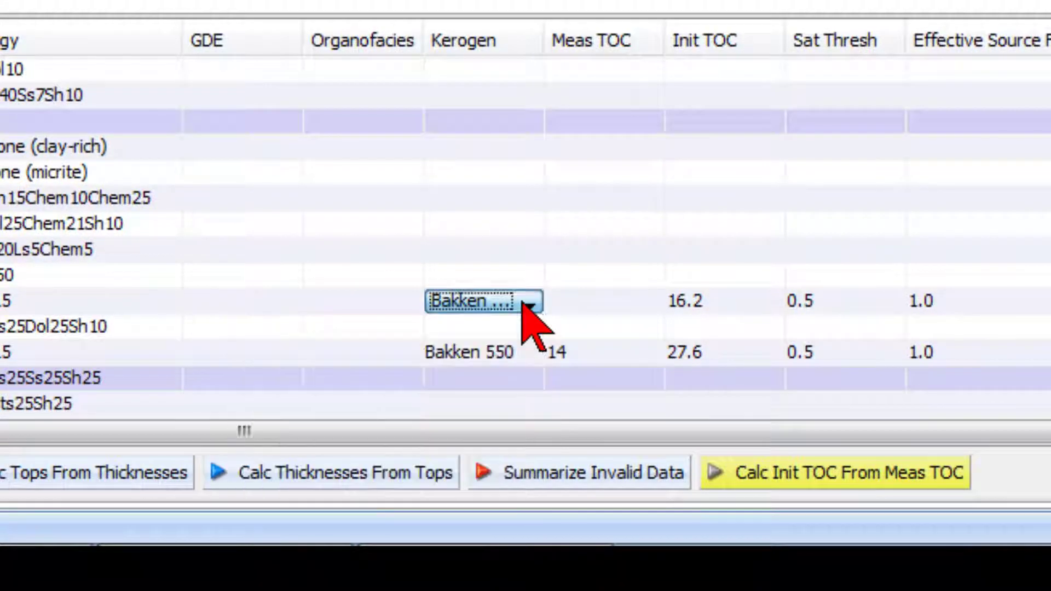
click(524, 303)
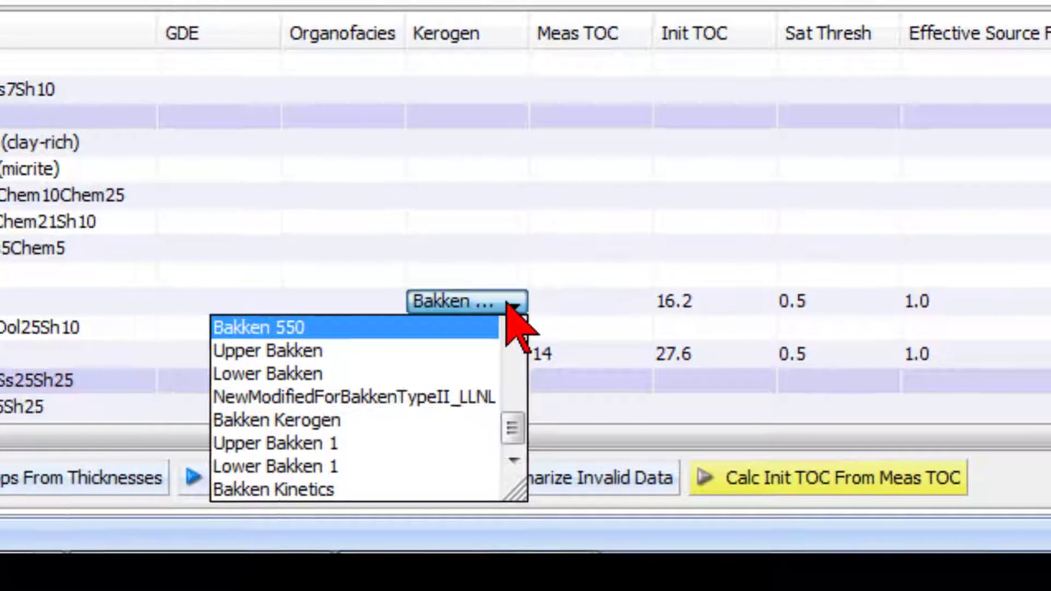
key(Return)
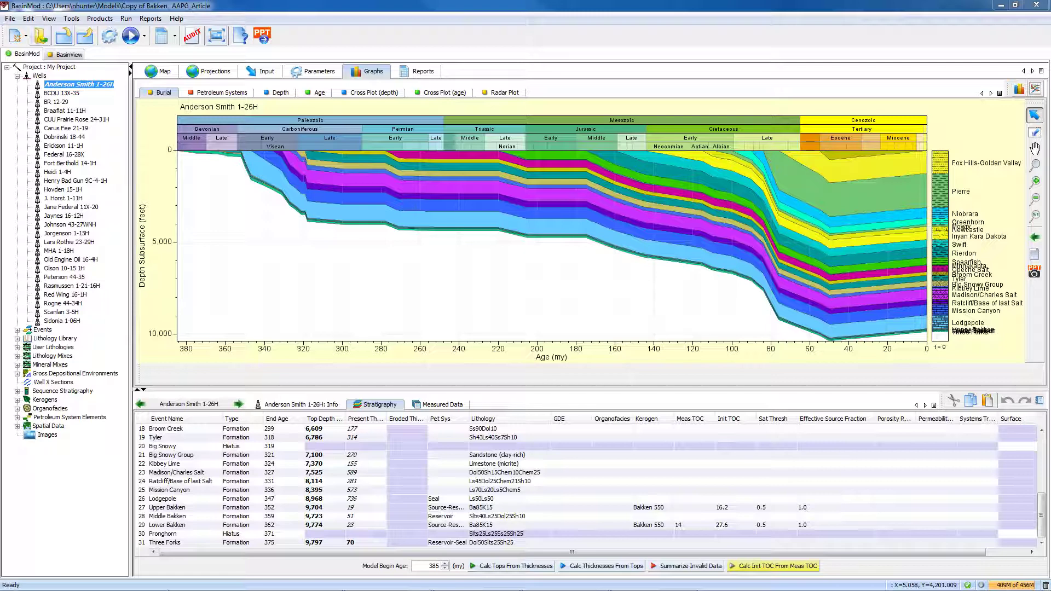
Review the project's simulation parameters, including the compaction, permeability, thermal and expulsion settings
click(129, 18)
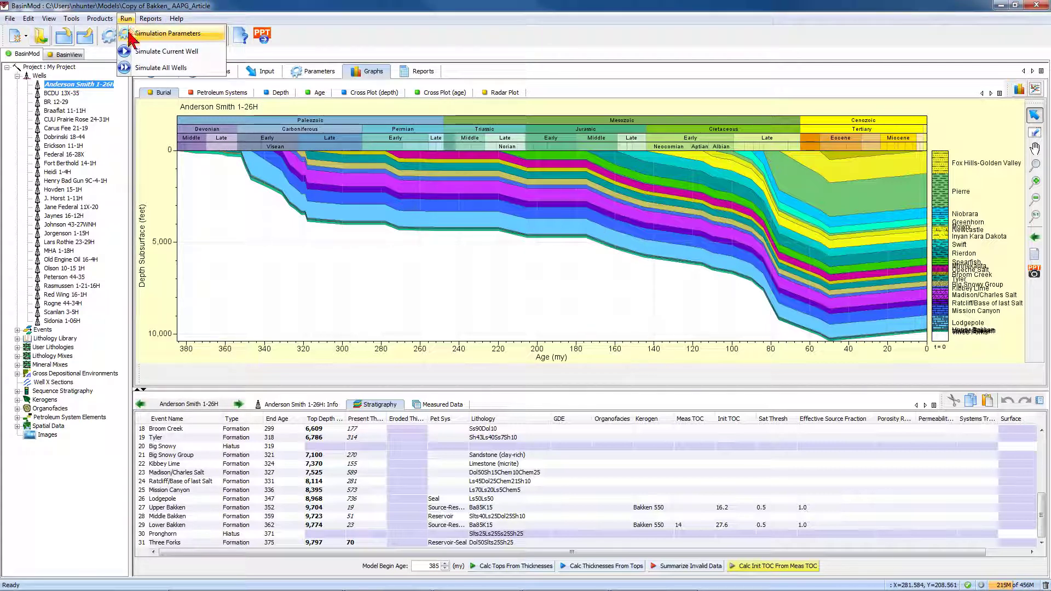
click(132, 34)
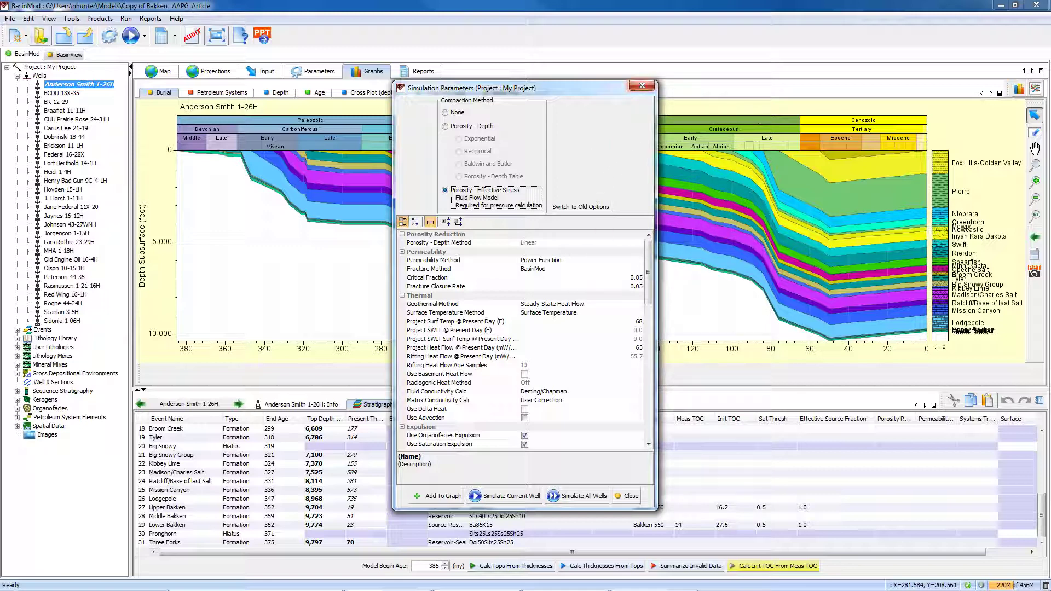
click(642, 86)
View the burial history and the depth plot of maturity and porosity for well BR 12-29
click(58, 102)
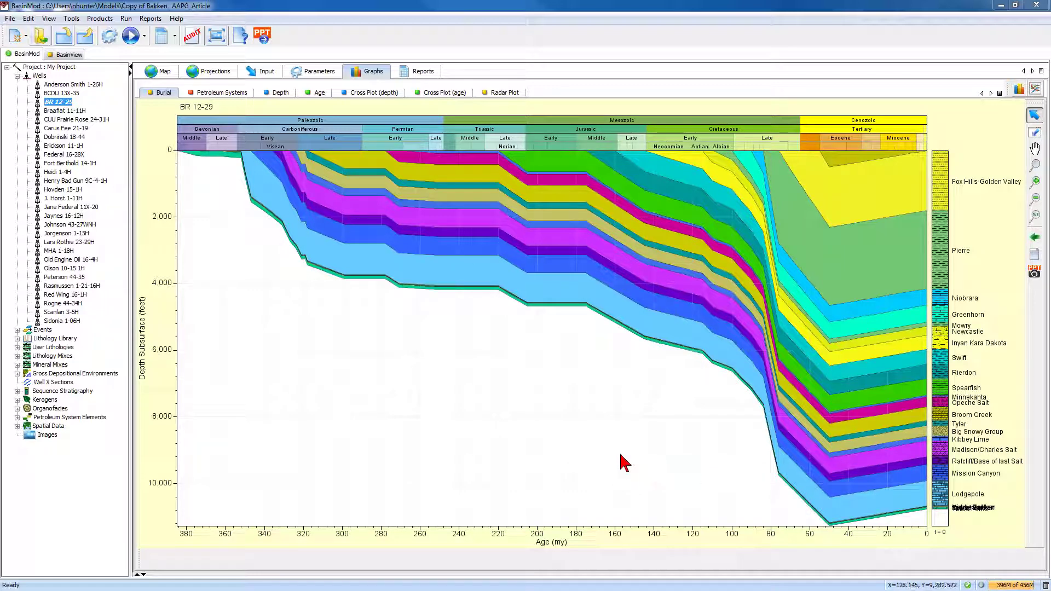
mouse_move(303, 191)
click(281, 93)
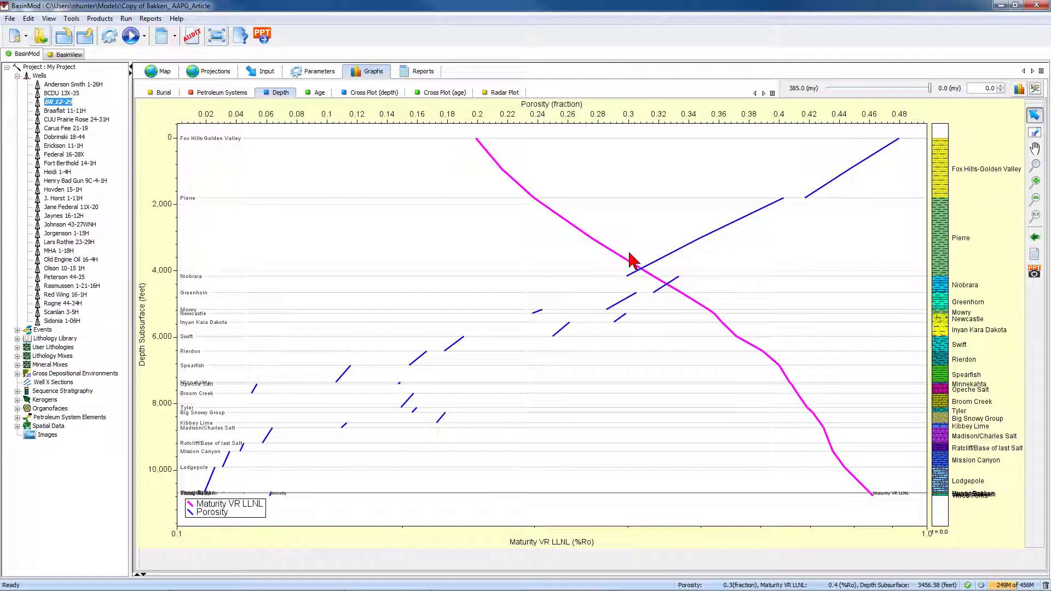
Show the age plot and set its left axis to Cumulative Hydrocarbon Volume Ratio from the Generation group
click(322, 95)
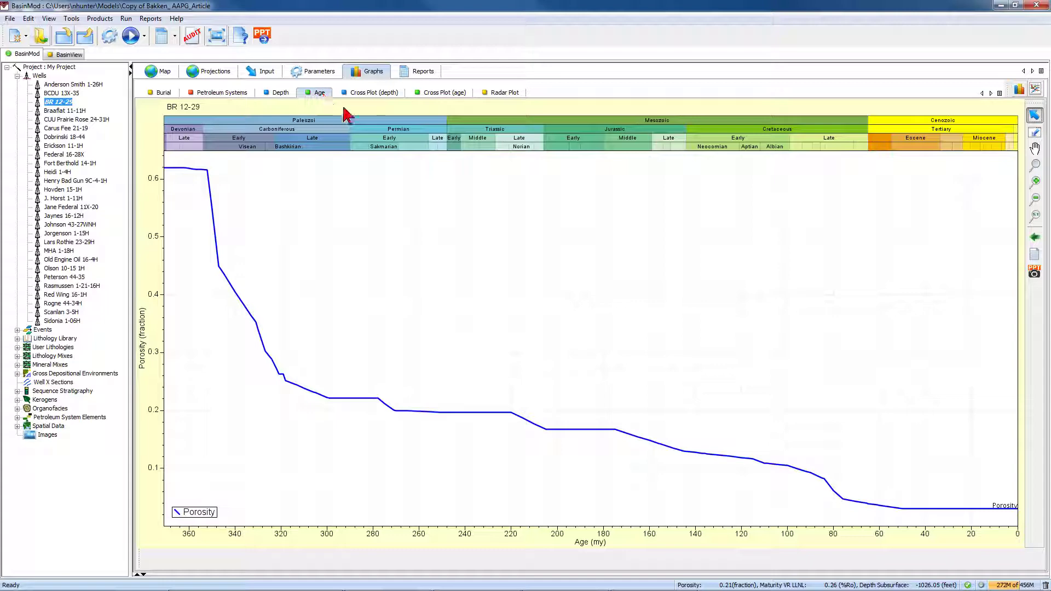
click(1035, 89)
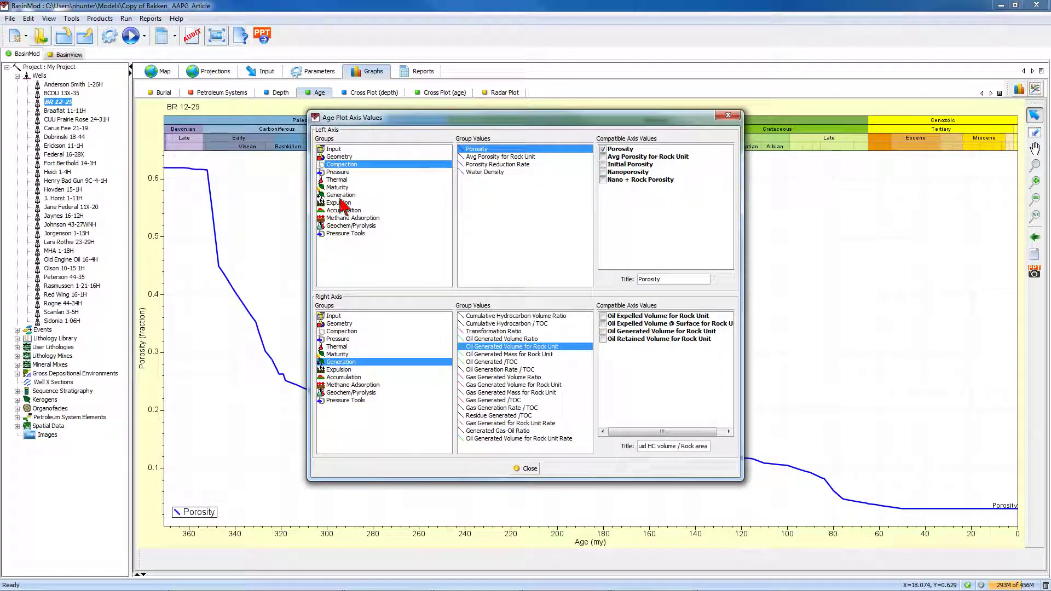
click(342, 194)
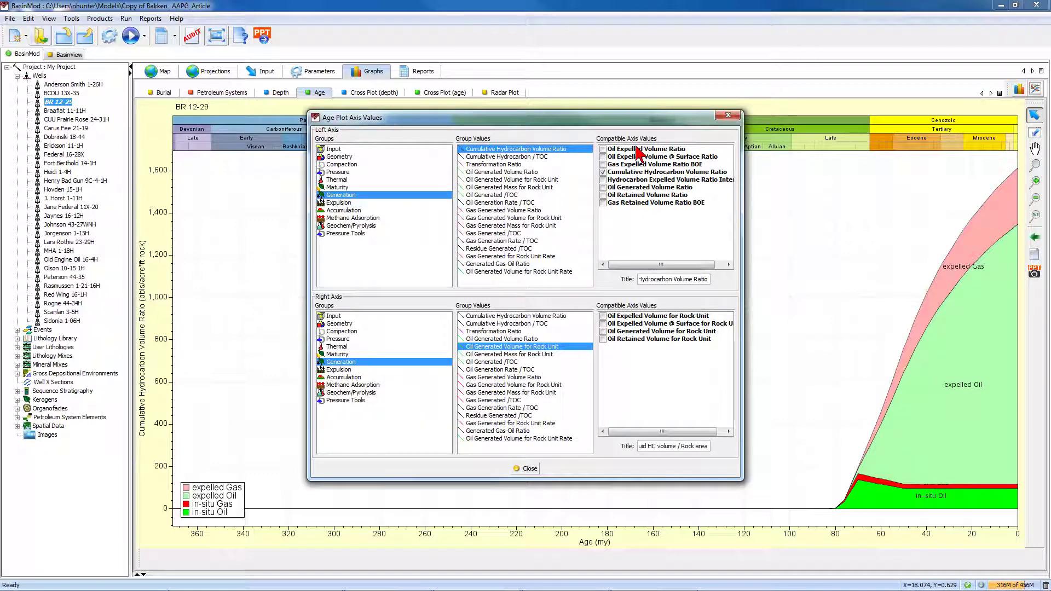
click(526, 468)
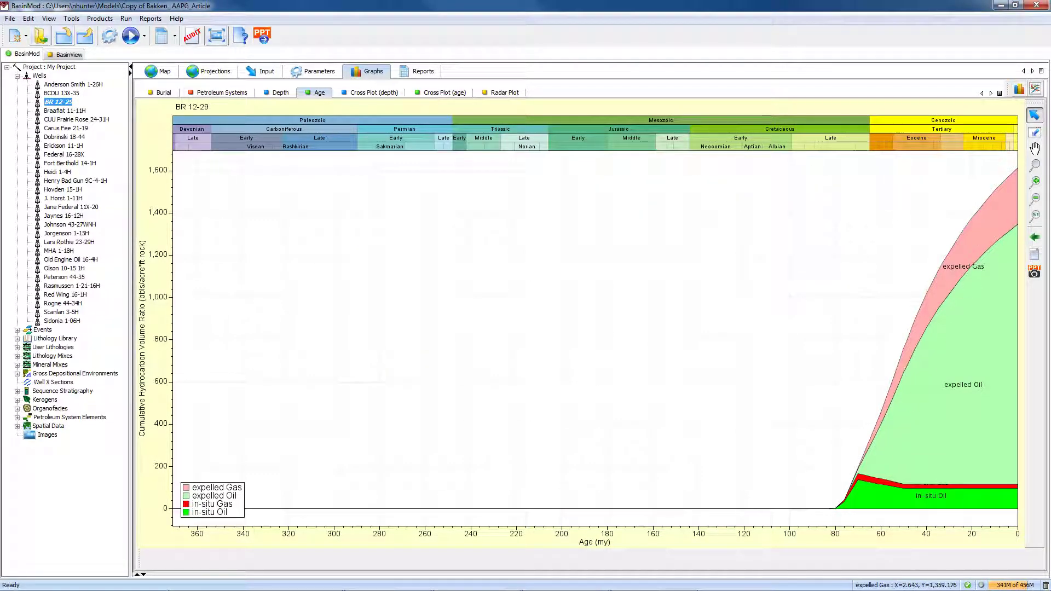
Return to the depth plot for well BR 12-29
click(279, 92)
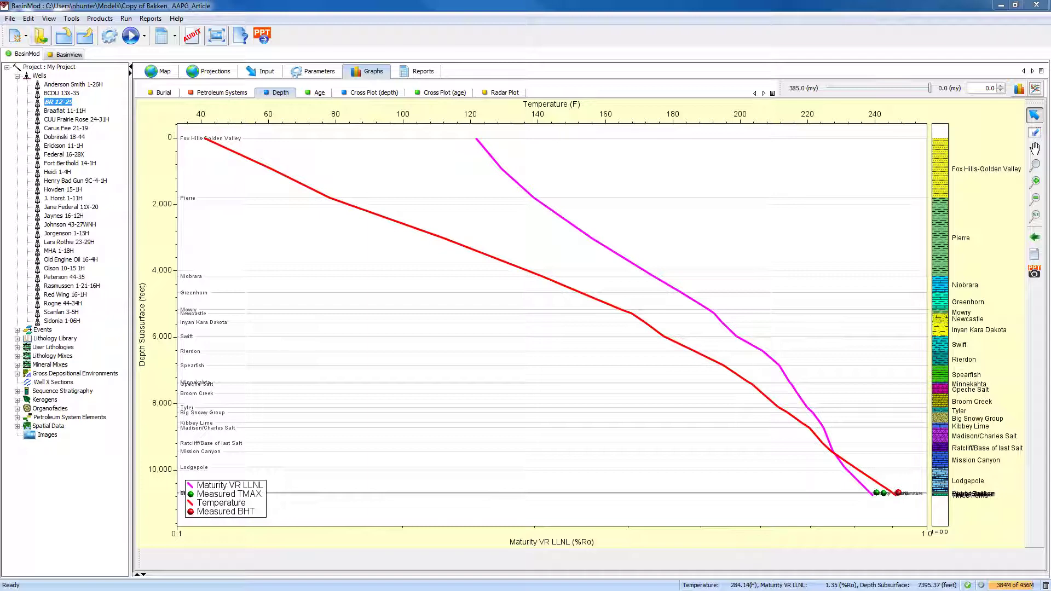
Examine the axis value options for the depth plot's temperature and maturity axes, including the compatible measured data
click(1036, 88)
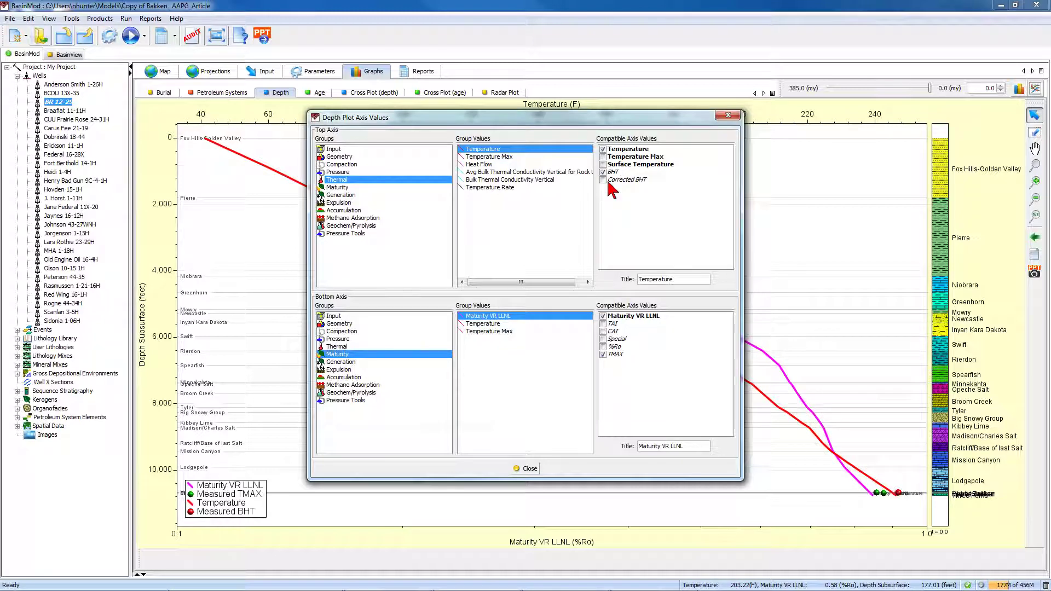
click(729, 115)
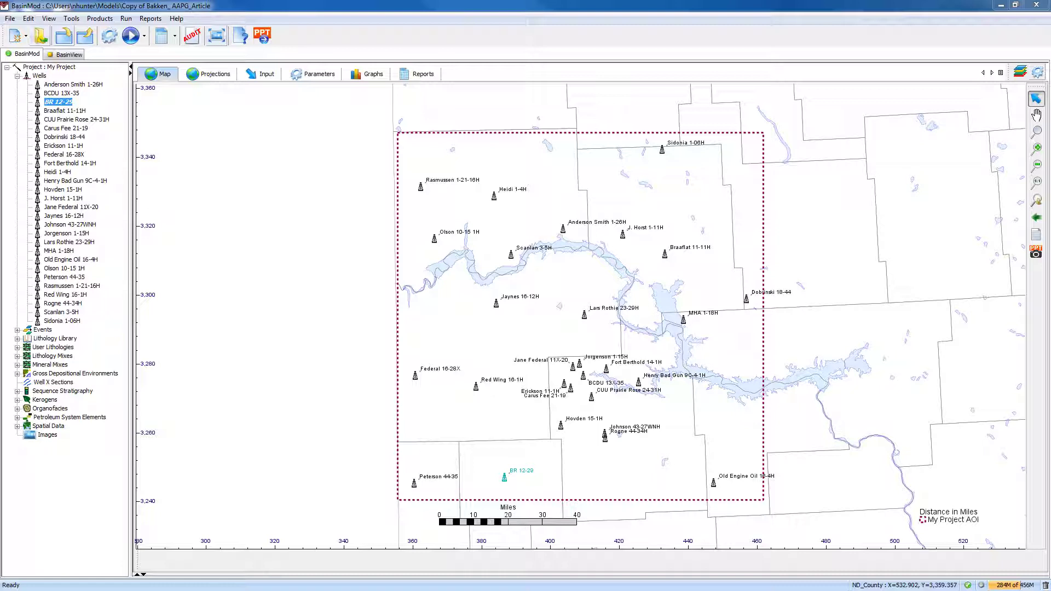
Map the Lower Bakken's calculated Oil Generated Volume for Rock Unit and export the map as a PowerPoint slide
click(1037, 73)
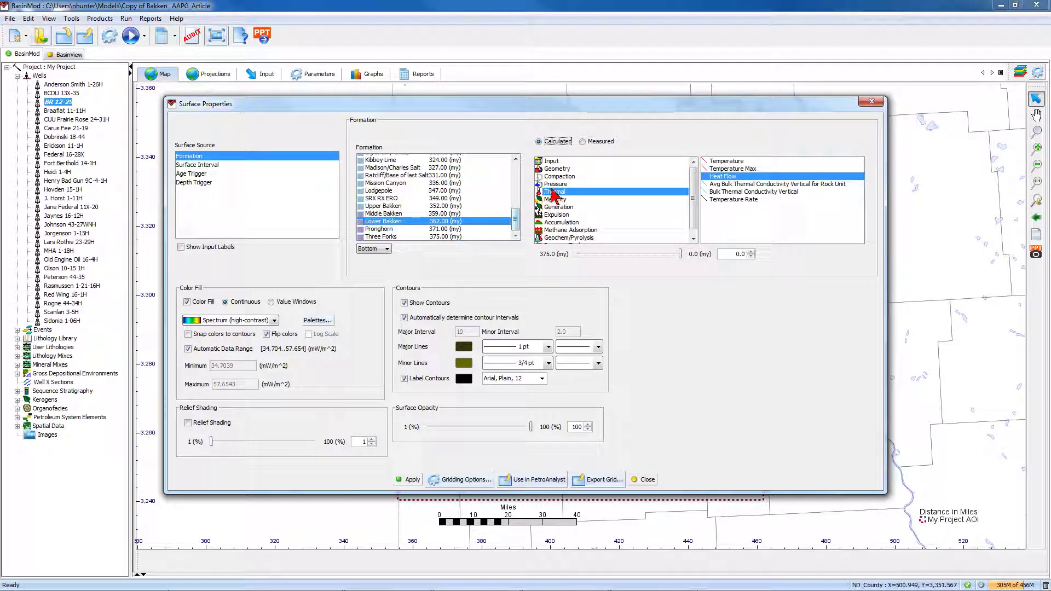
click(572, 207)
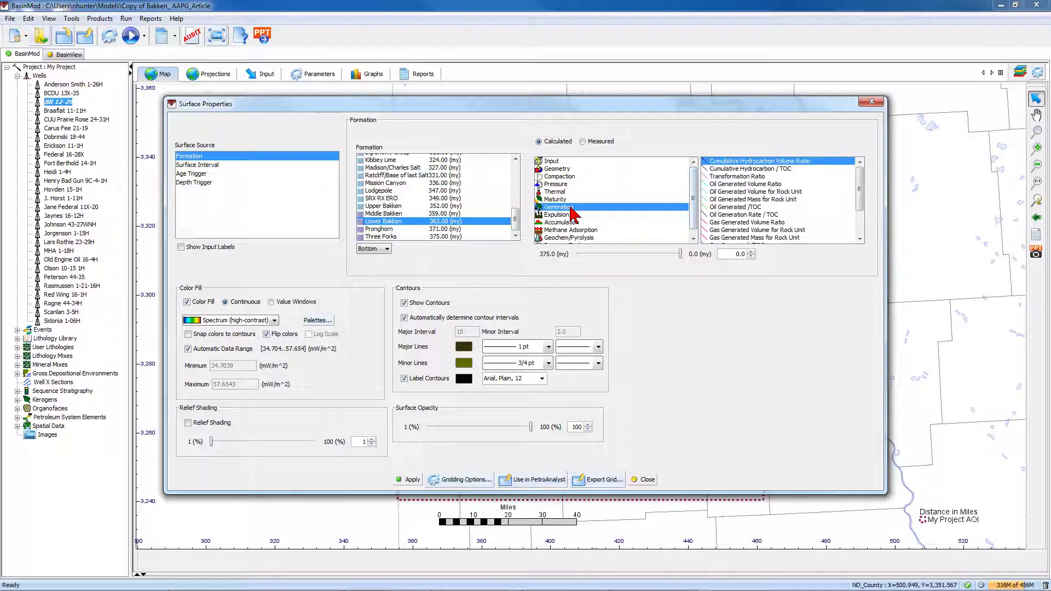
click(715, 191)
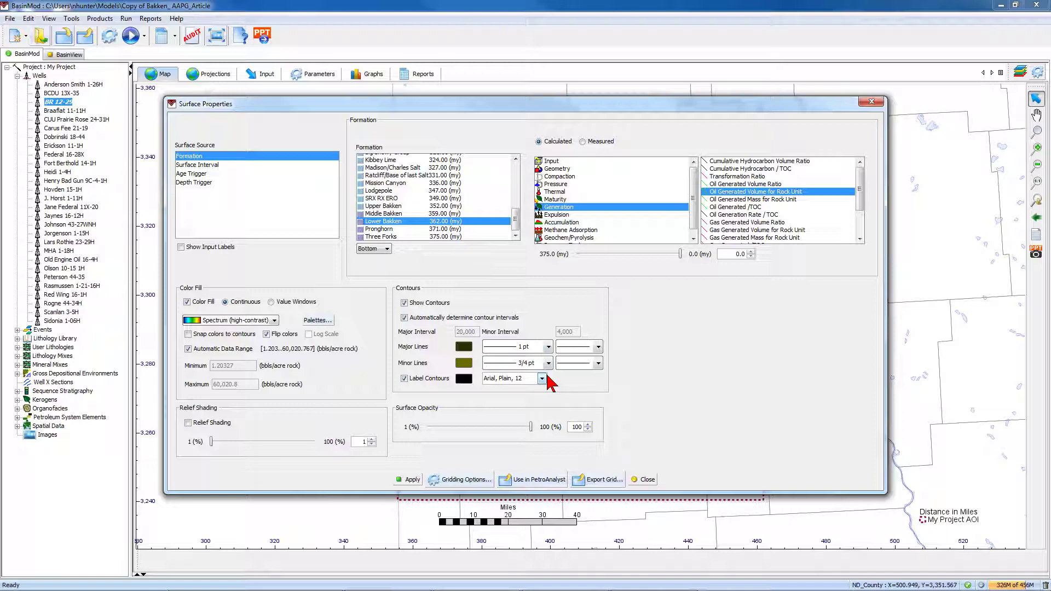
click(412, 480)
click(871, 102)
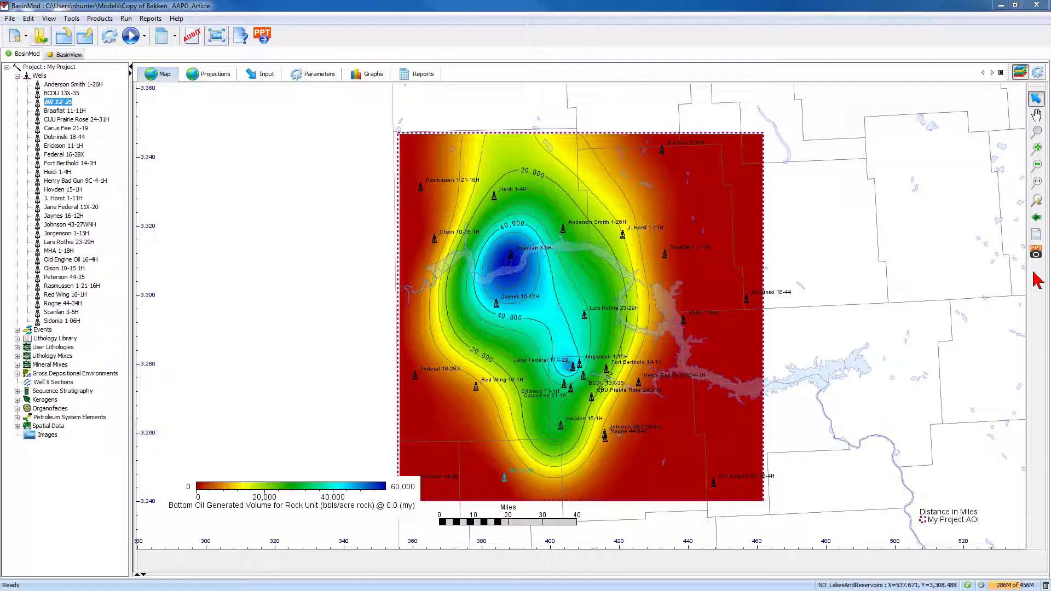
click(1035, 252)
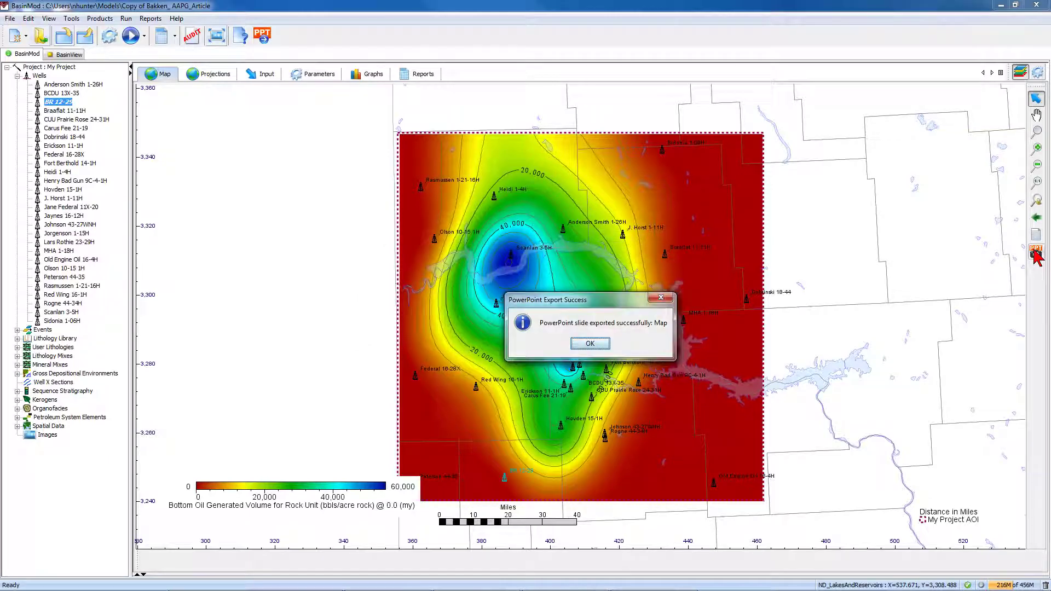
click(591, 343)
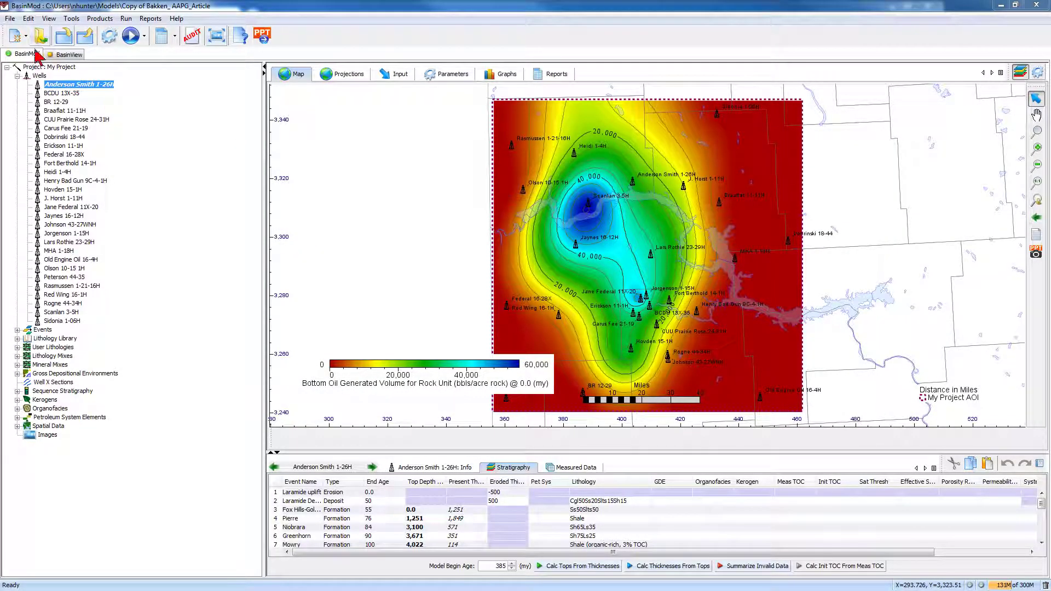
In BasinView, build surfaces from the Wells dataset with 2-mile spacing and display the Lodgepole thickness surface
click(66, 54)
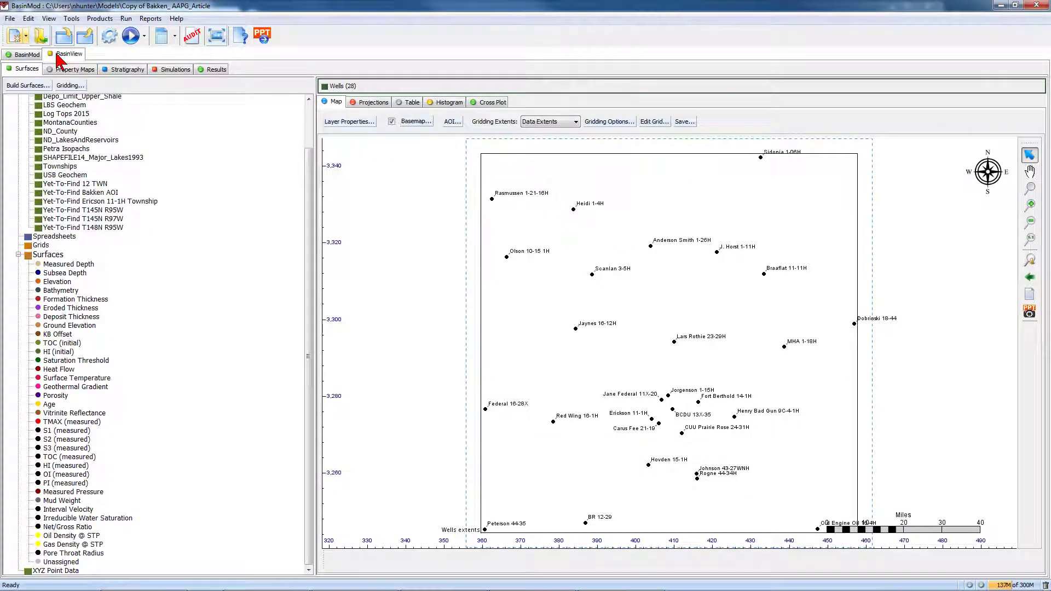
click(37, 87)
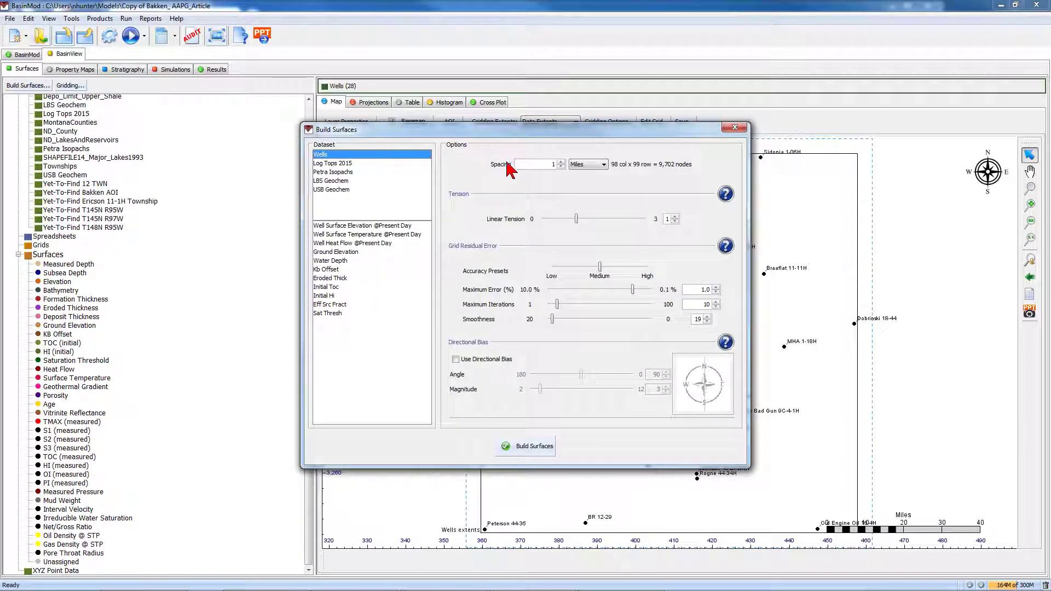
click(560, 162)
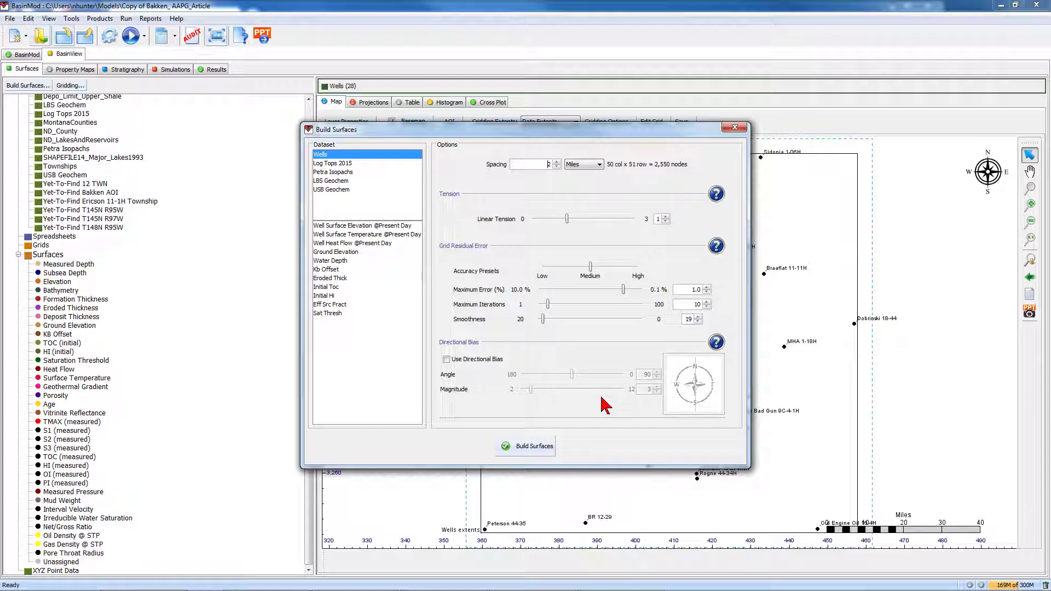
click(541, 446)
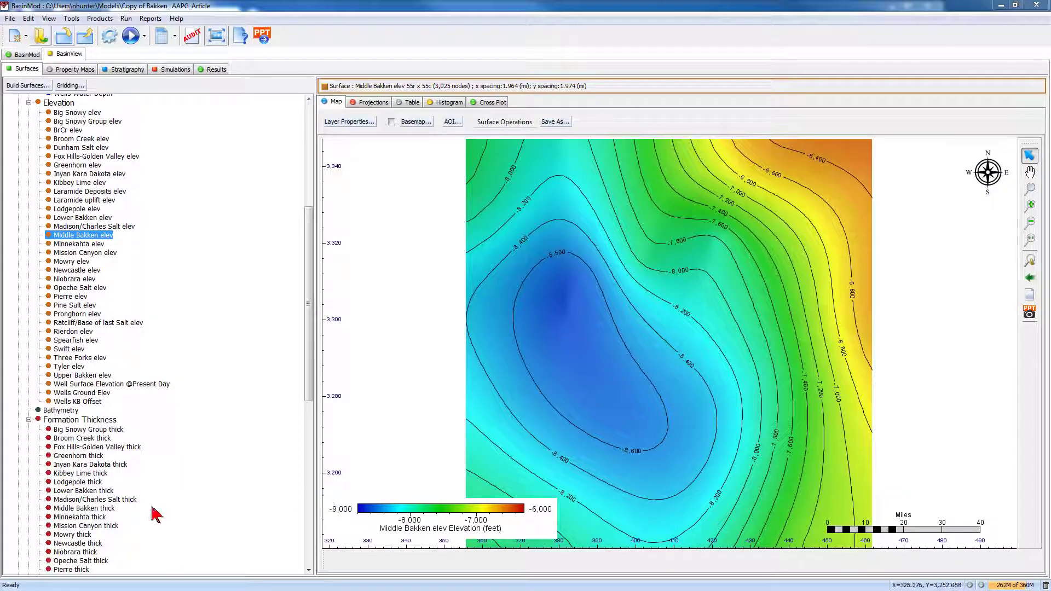
click(84, 483)
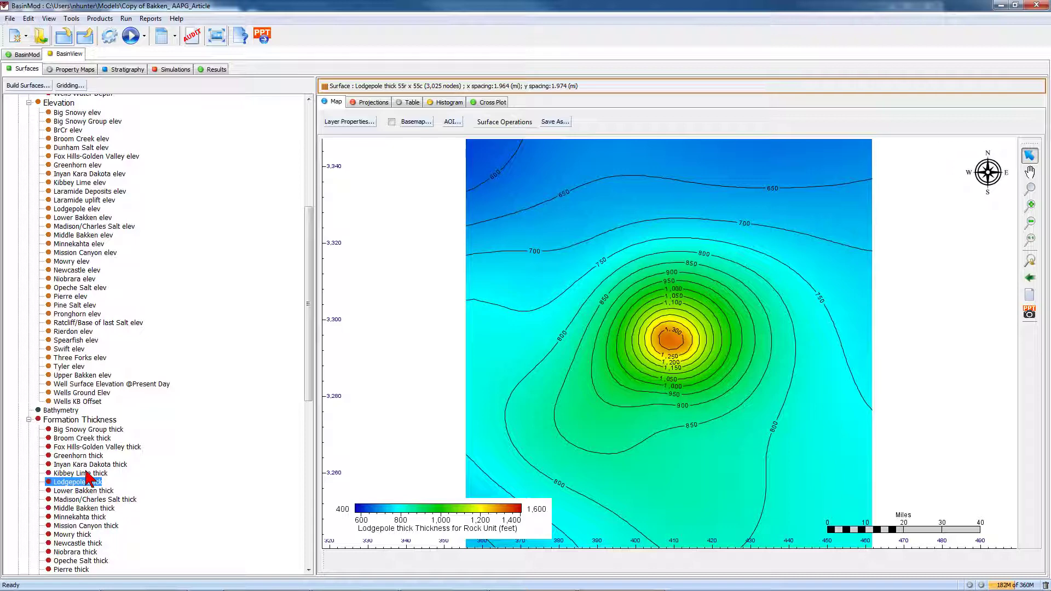
Open the Lower Bakken thick grid for editing and adjust the histogram's upper limit to 35.456
click(69, 85)
click(96, 53)
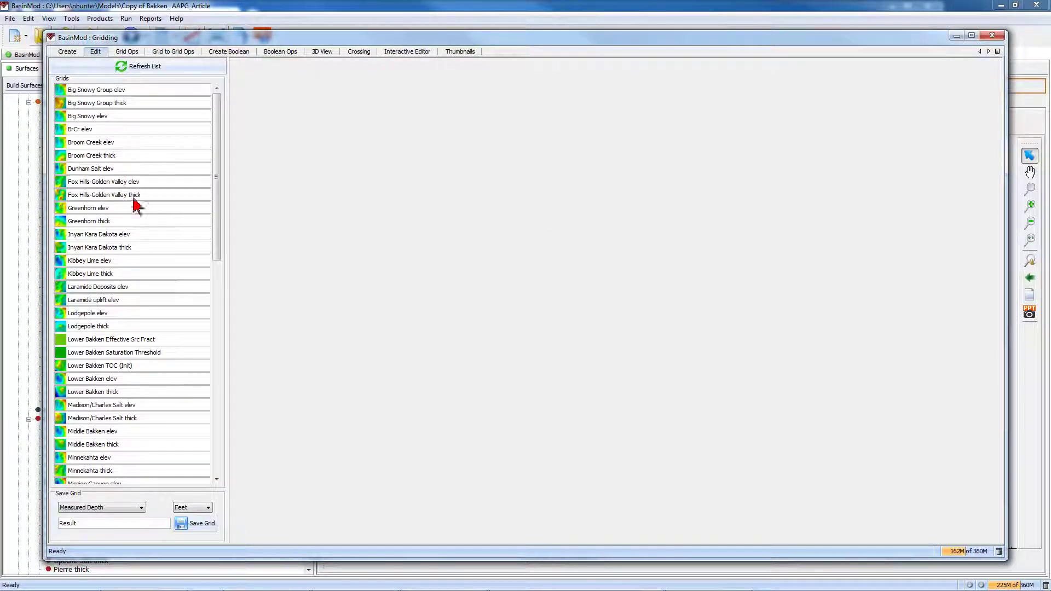
click(142, 390)
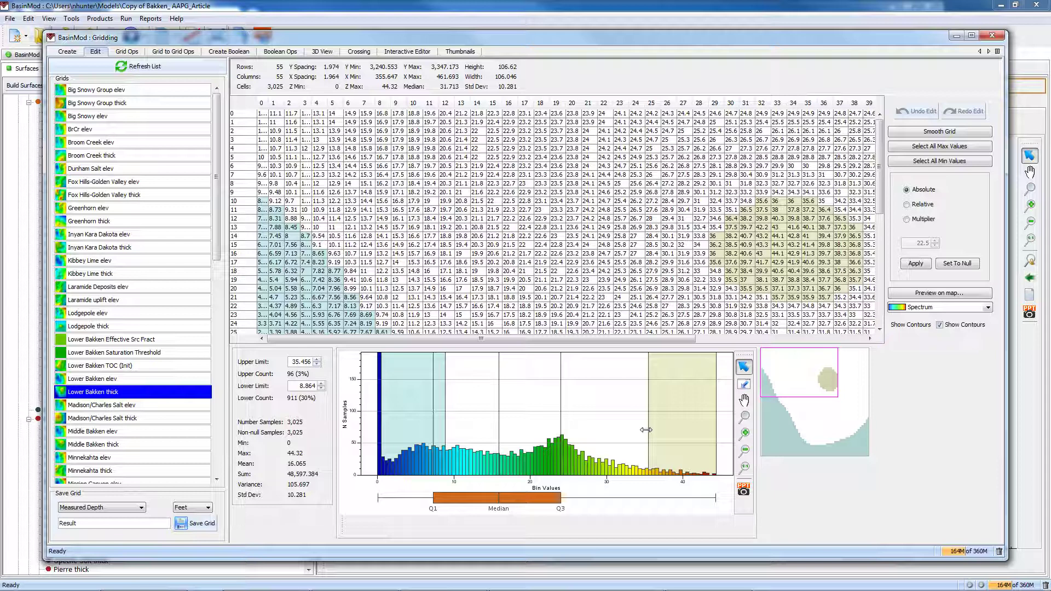
drag(647, 430, 641, 434)
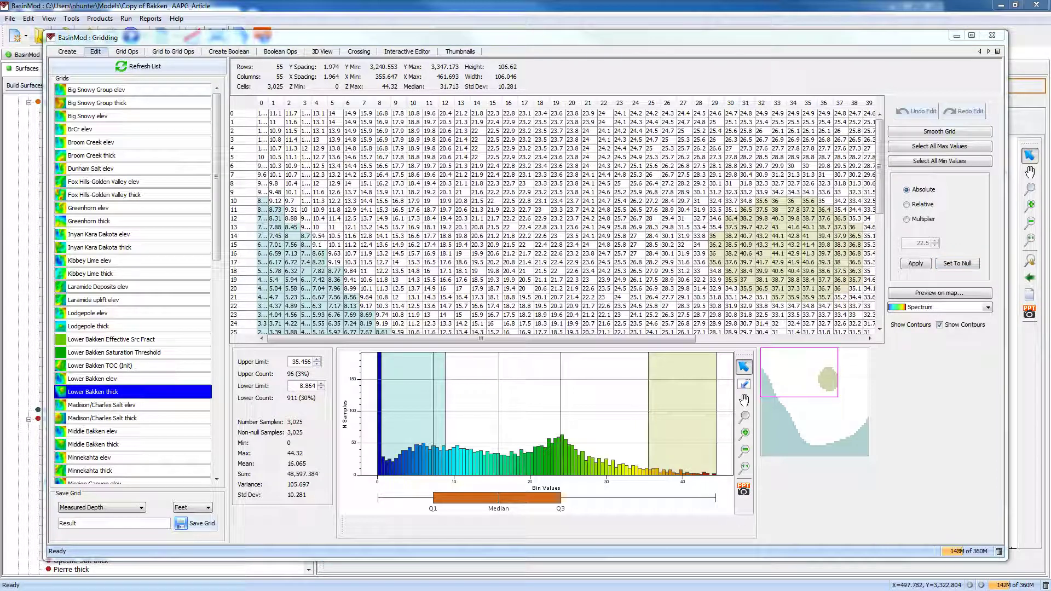
Apply the Smooth and Subdivide grid operations to the Inyan Kara Dakota thick input grid
click(138, 52)
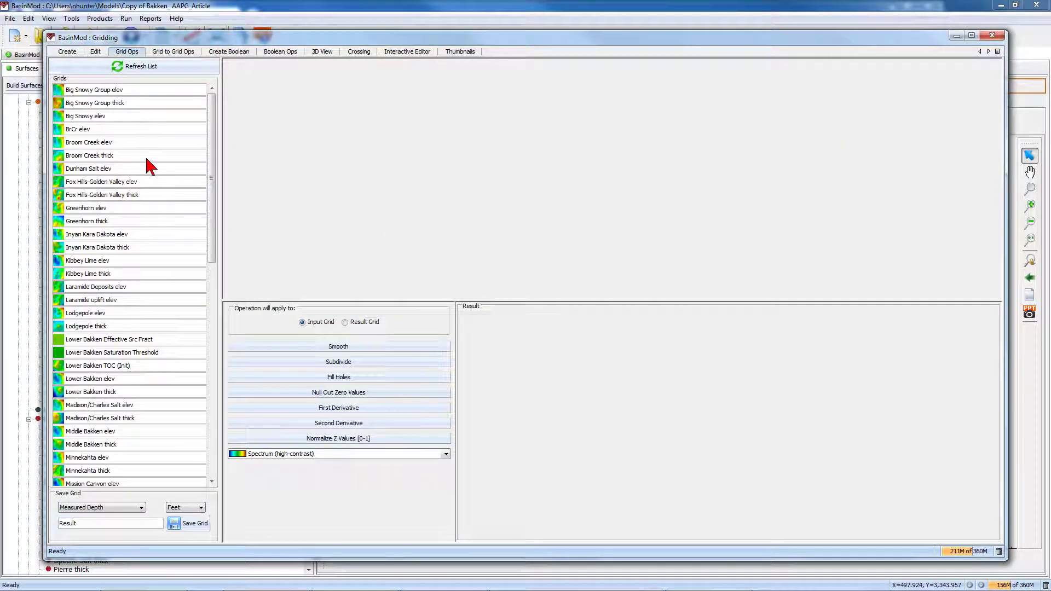
click(150, 249)
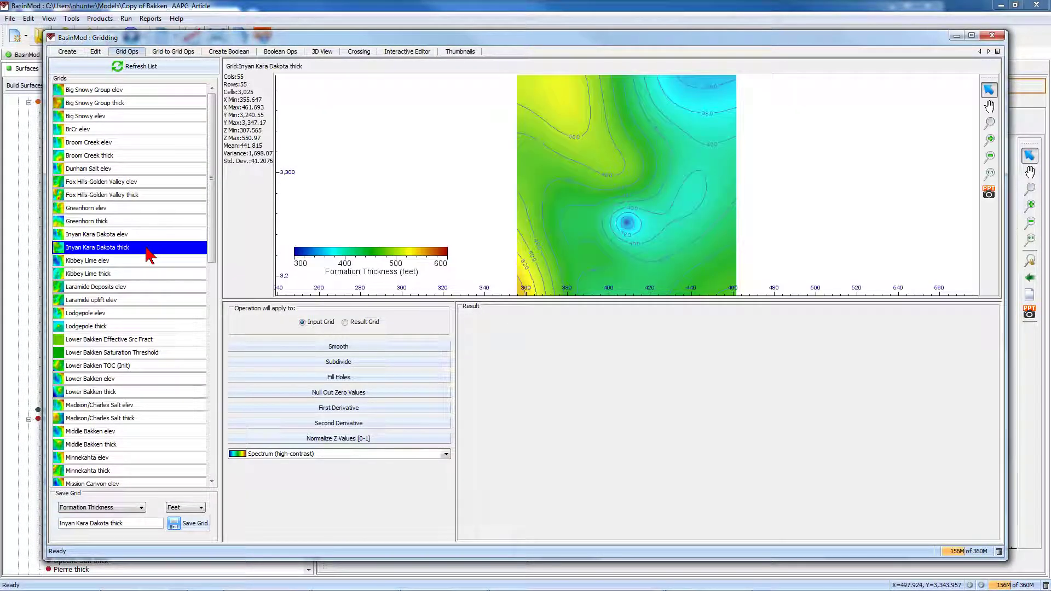
mouse_move(146, 250)
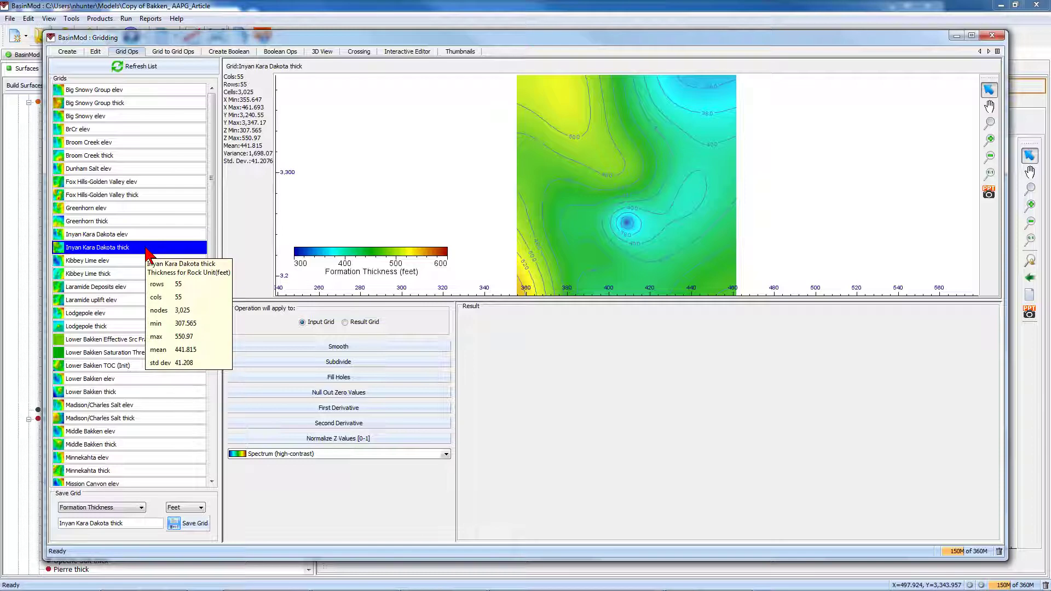
click(432, 348)
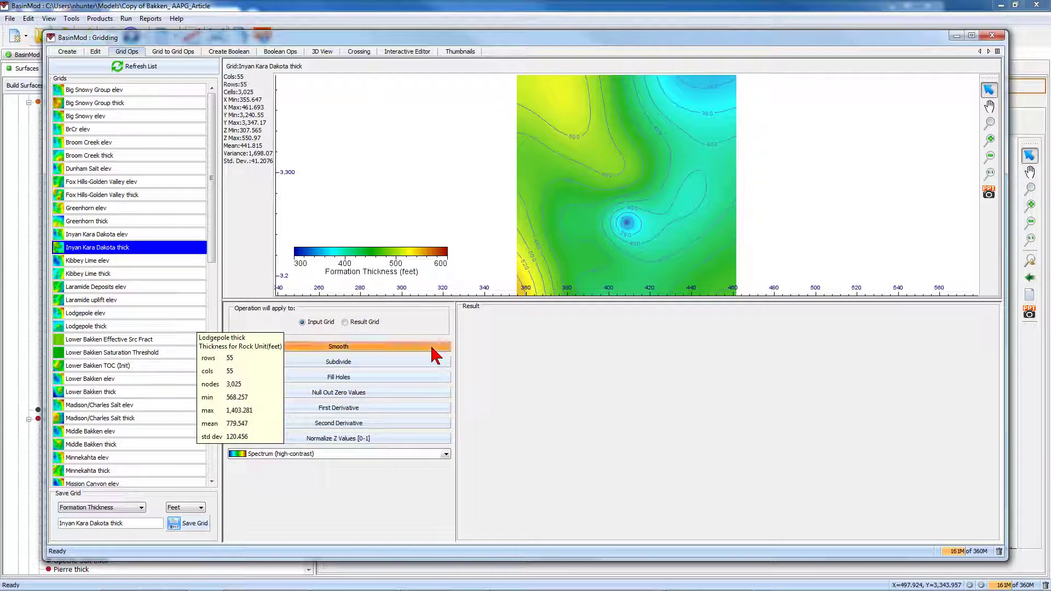
click(423, 361)
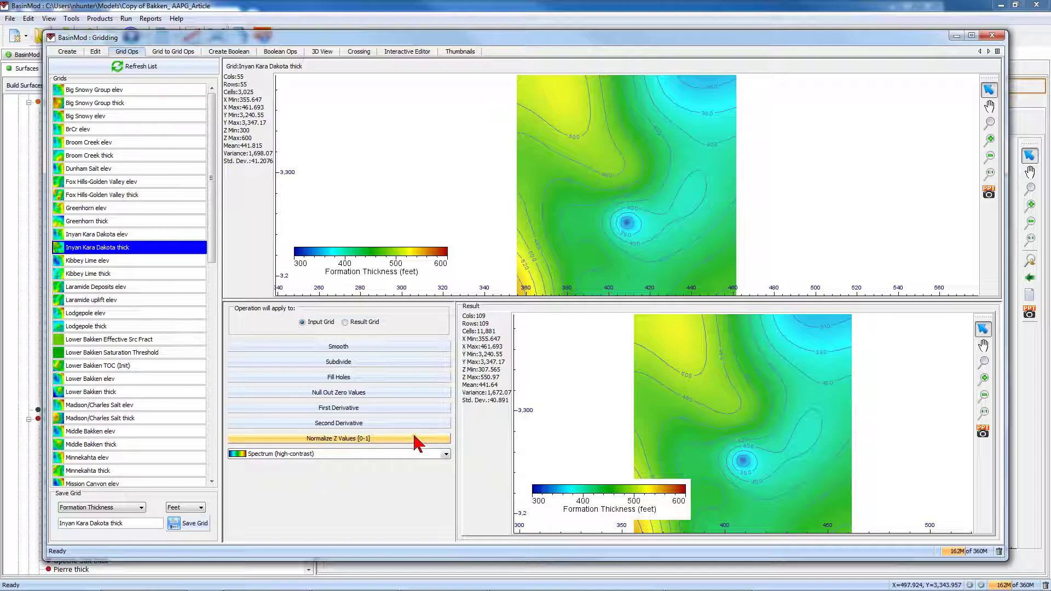
Add the Lower Bakken thick and Middle Bakken thick grids together with the formula GRID_A+GRID_B
click(174, 51)
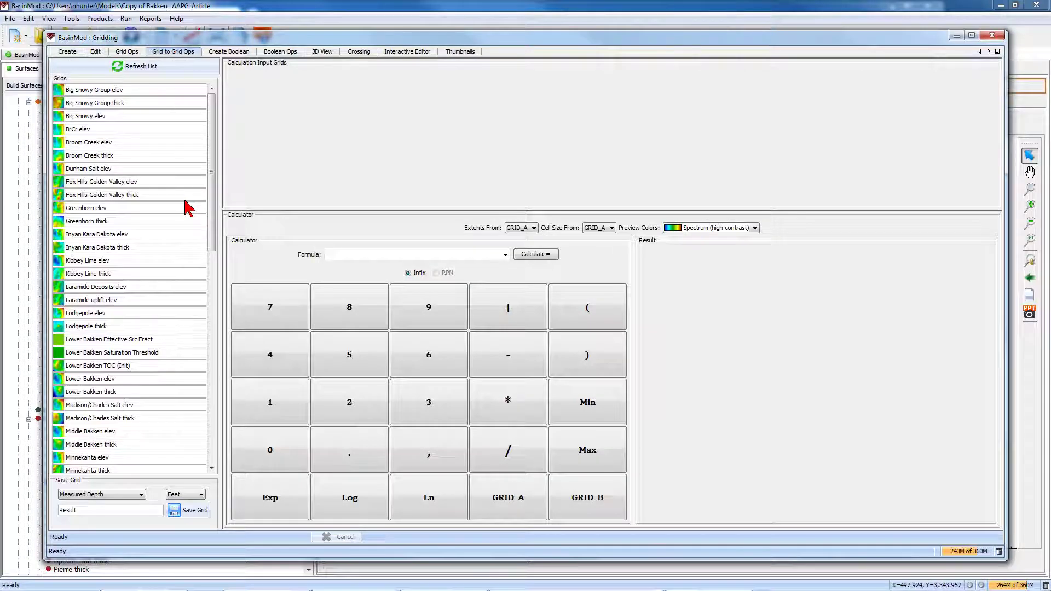
click(134, 392)
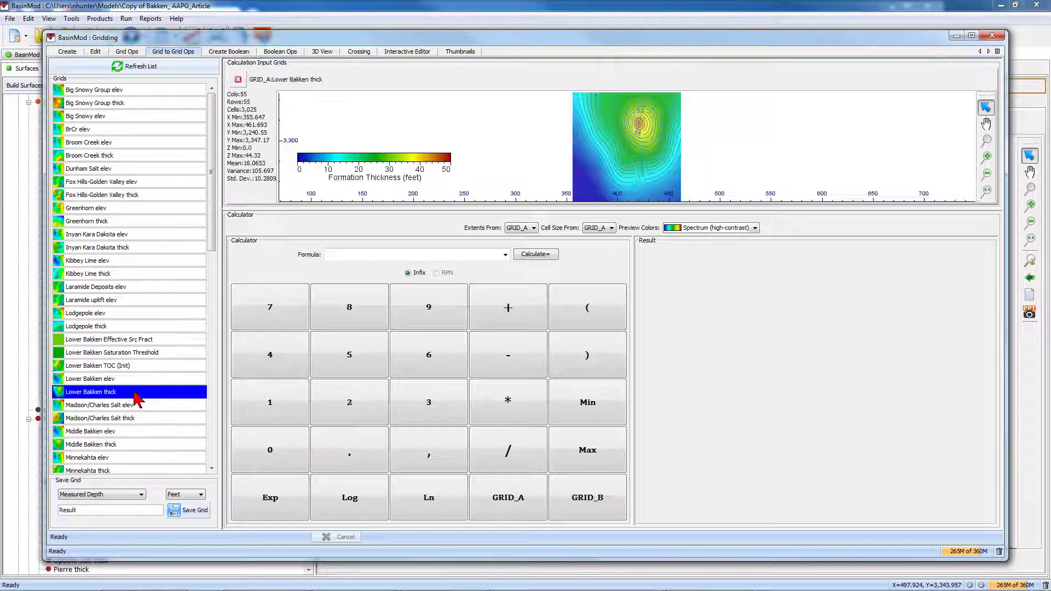
click(140, 444)
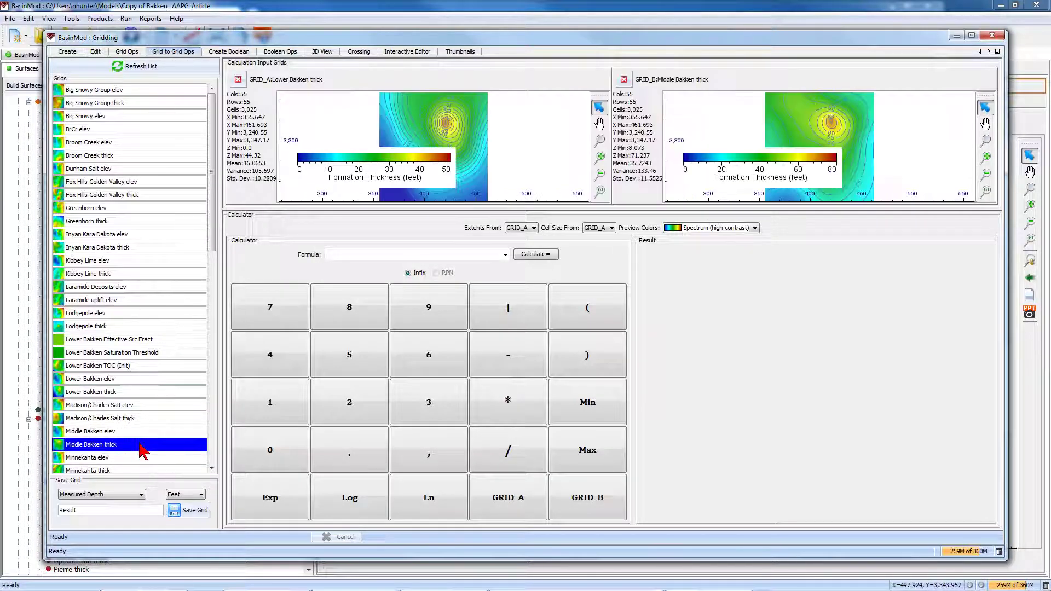
click(508, 498)
click(520, 319)
click(588, 499)
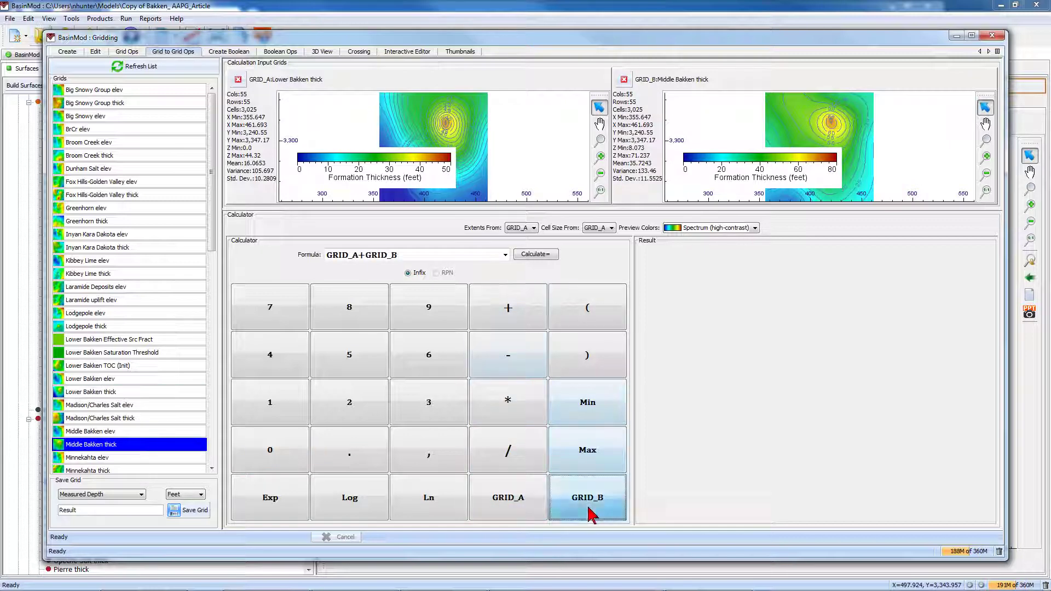
click(535, 255)
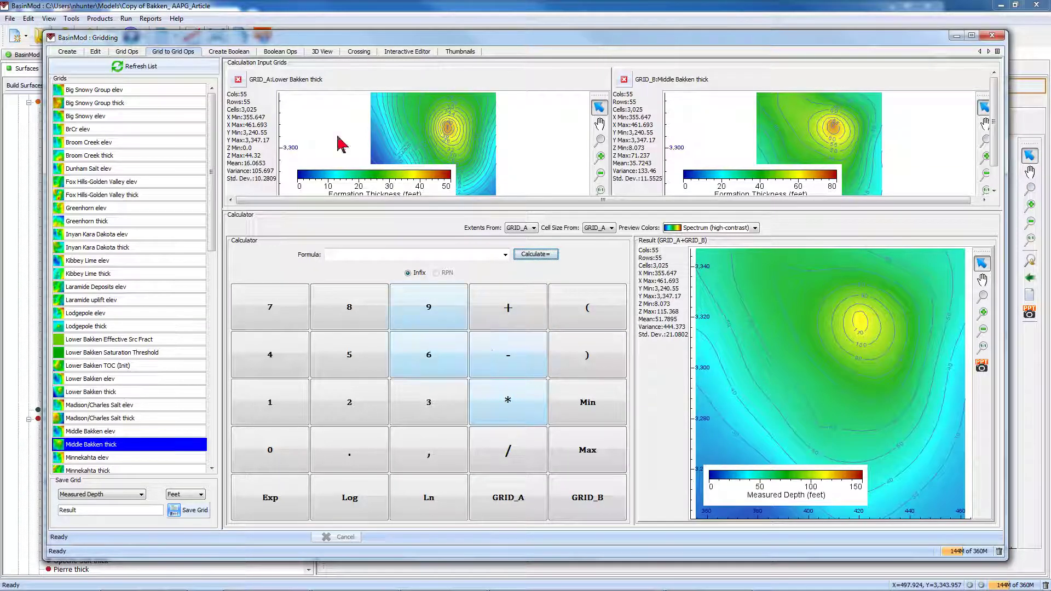
Calculate a Boolean grid showing where the Lower Bakken thick grid is greater than 16.07
click(225, 53)
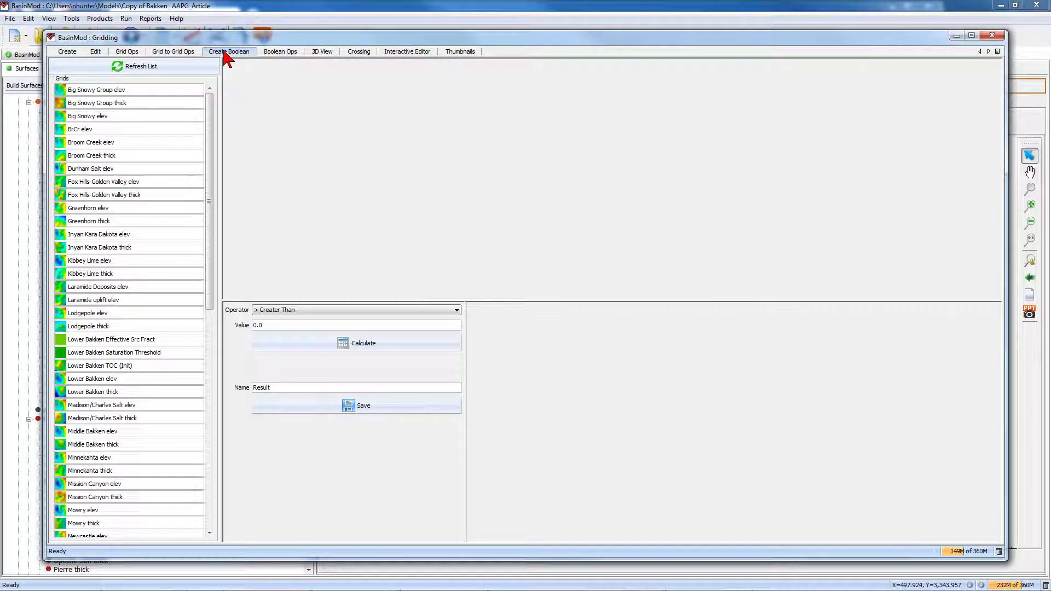
click(129, 392)
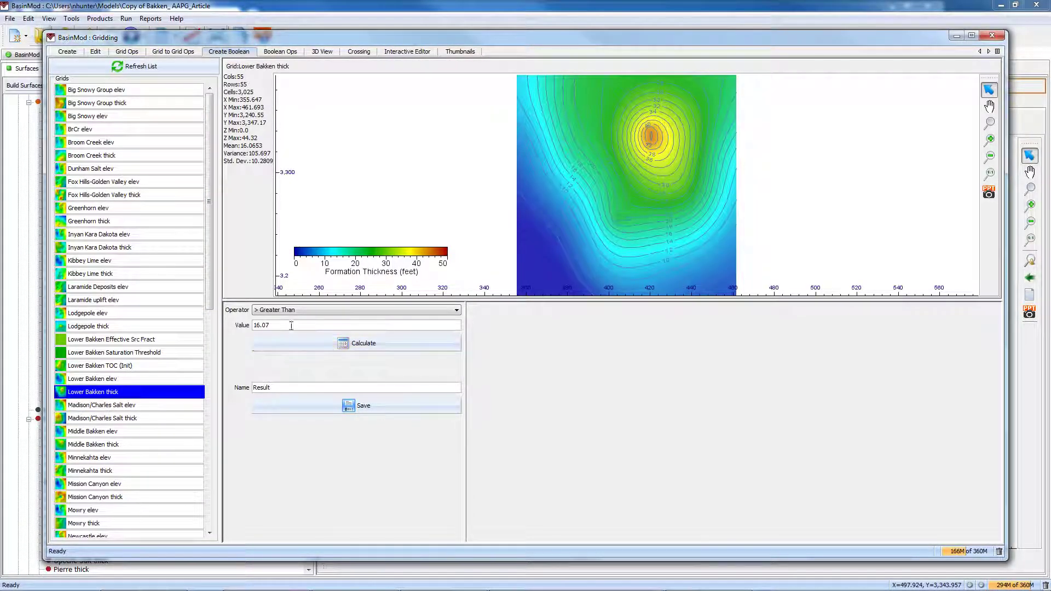
click(329, 344)
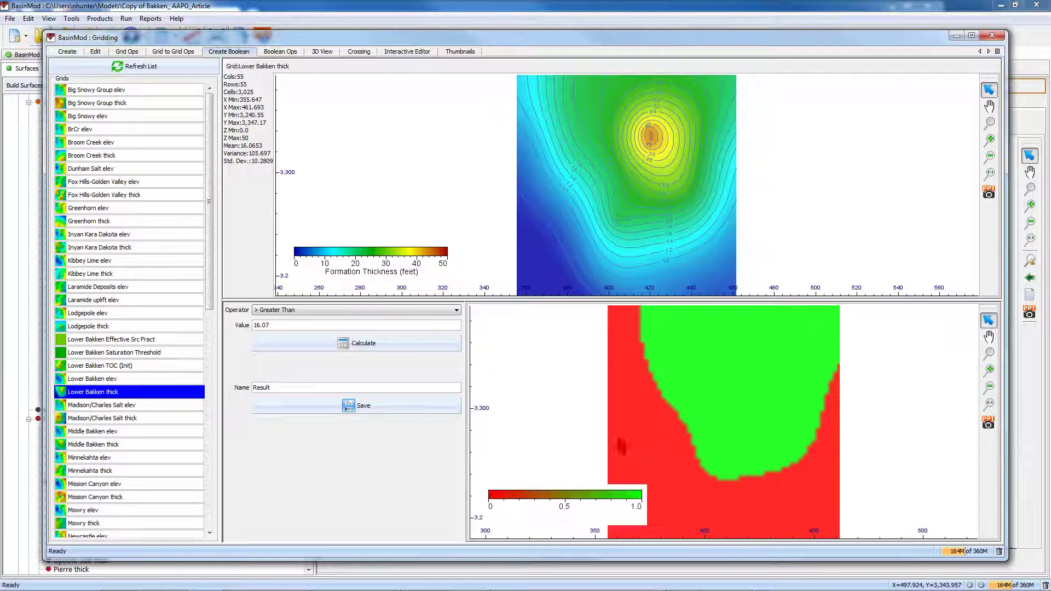
Display the Lower Bakken thick grid in 3D, colour it with the Spectrum (high-contrast) palette and rotate it to a low side view
click(322, 52)
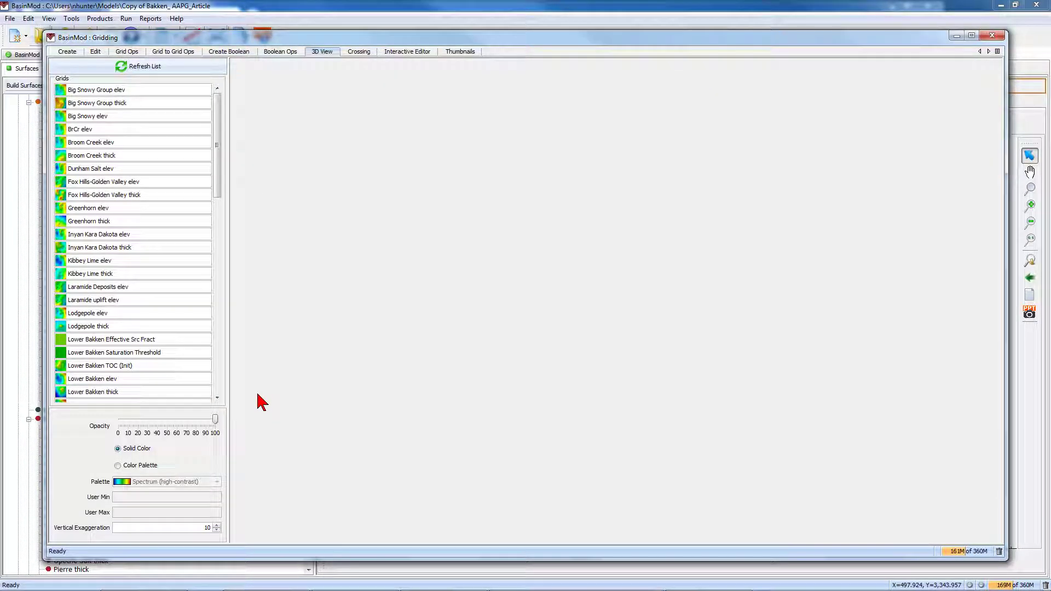
click(172, 392)
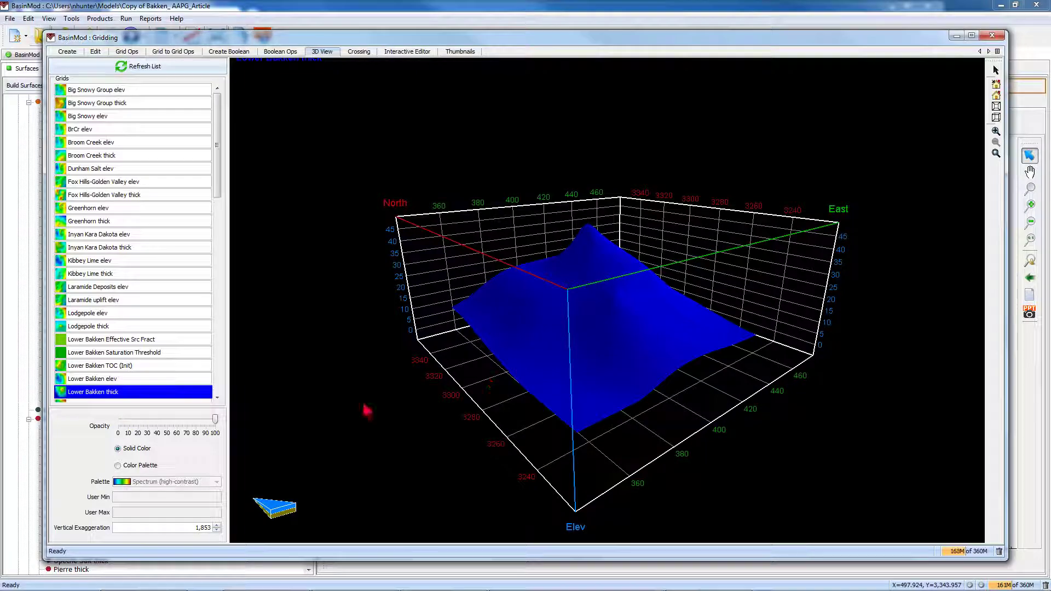
click(126, 466)
drag(684, 427, 678, 352)
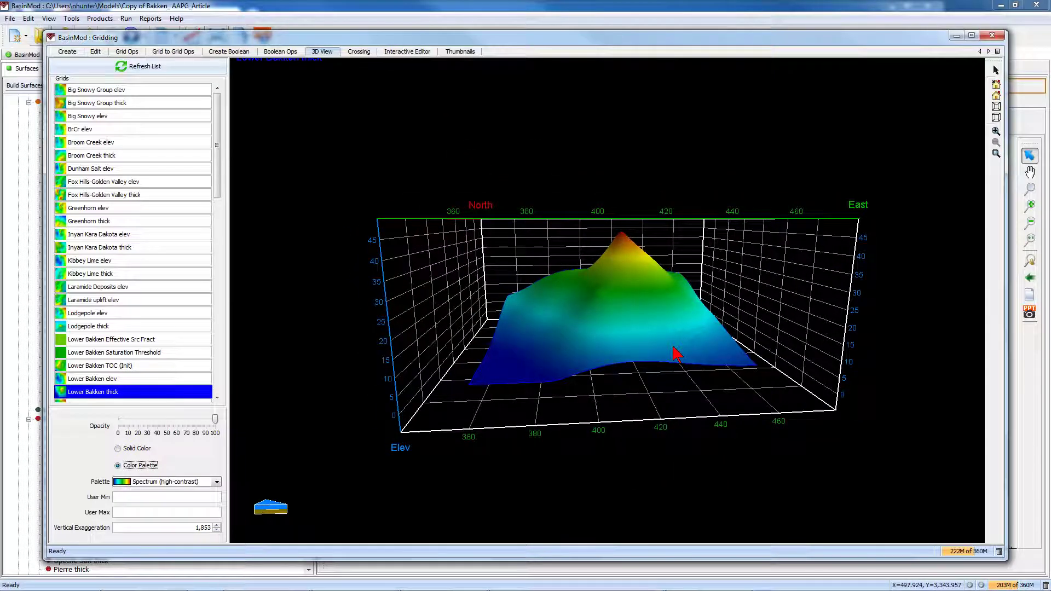
Check for crossing surfaces using Middle Bakken elev as the upper grid and Lower Bakken elev as the lower grid
click(359, 52)
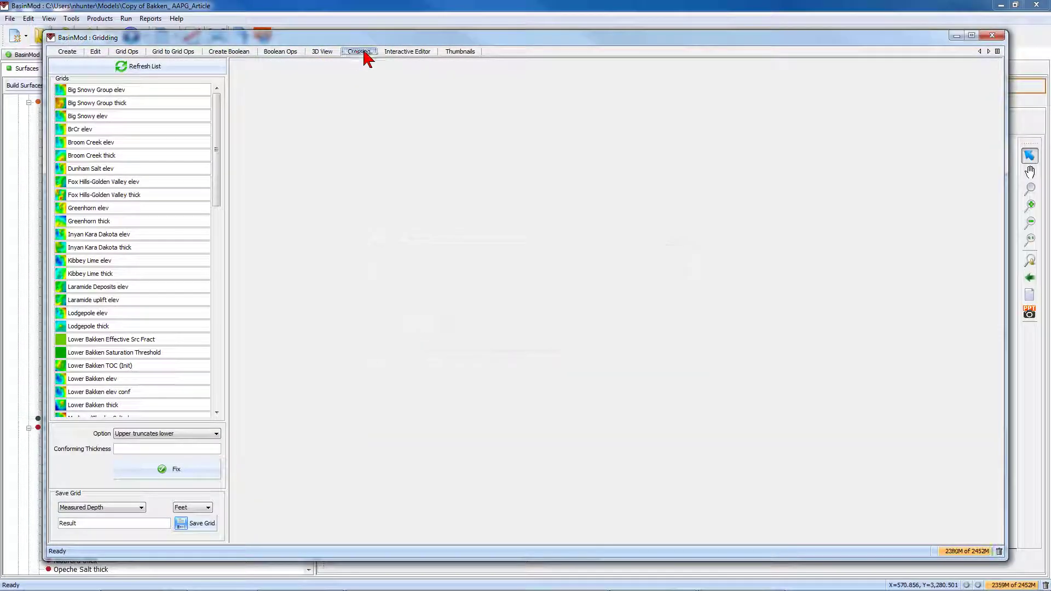
drag(217, 198, 218, 234)
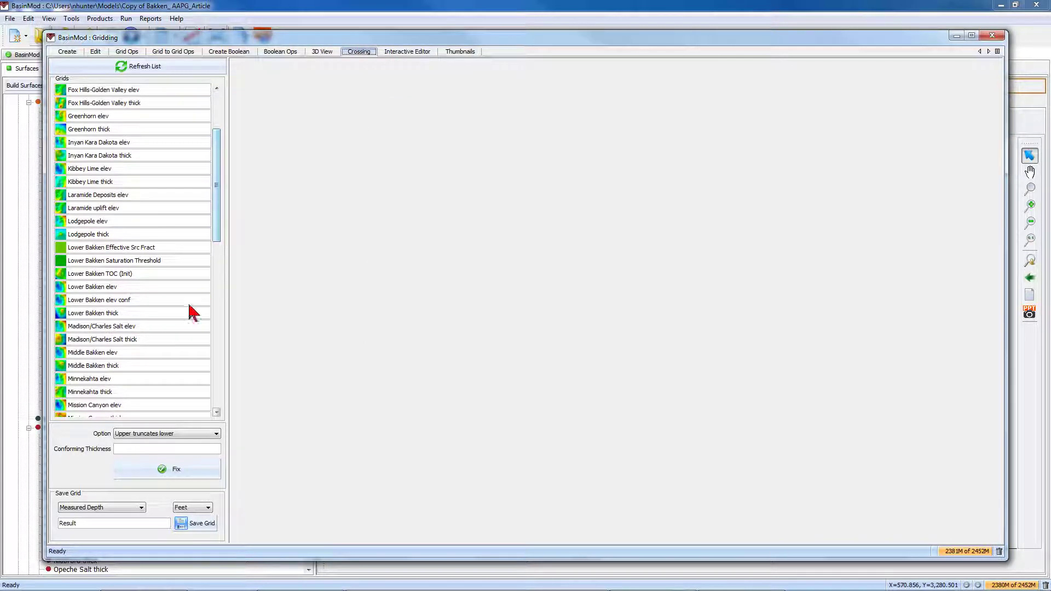
click(172, 358)
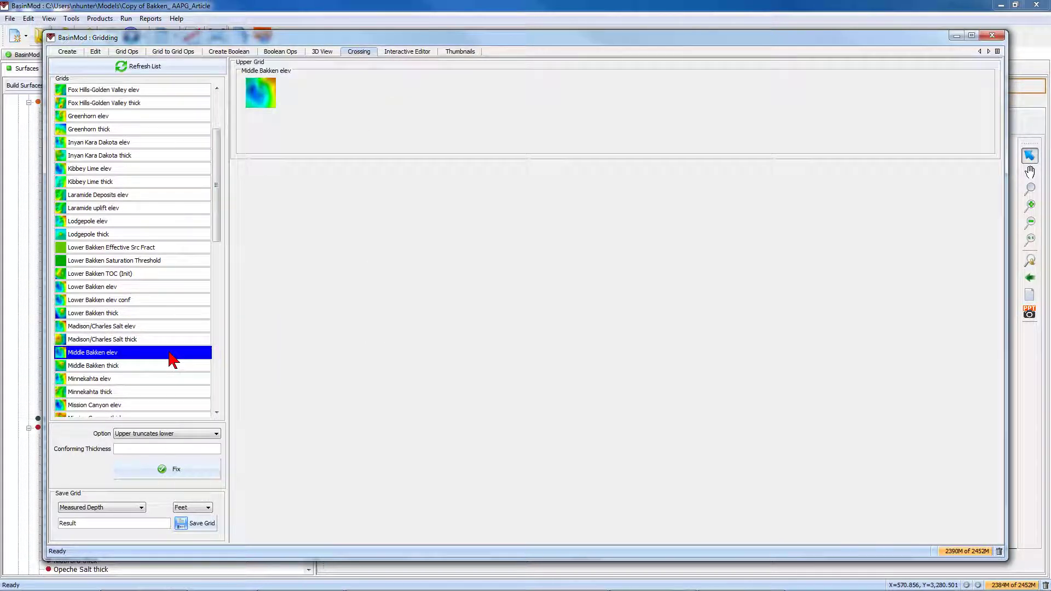
click(178, 289)
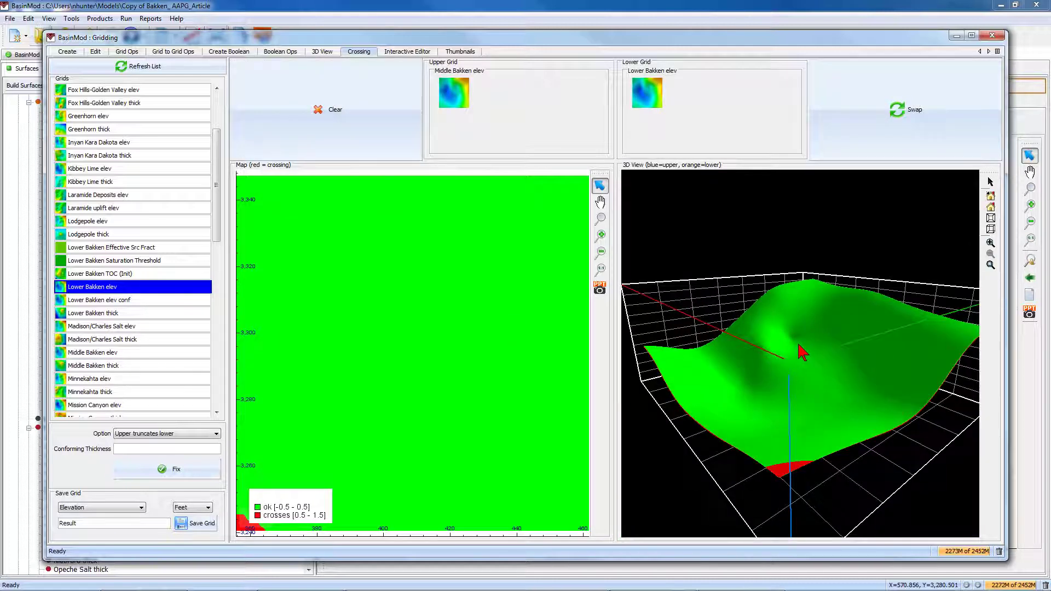
Fix the crossing between the two Bakken grids with the option Lower conforms to upper and close the gridding window
click(120, 435)
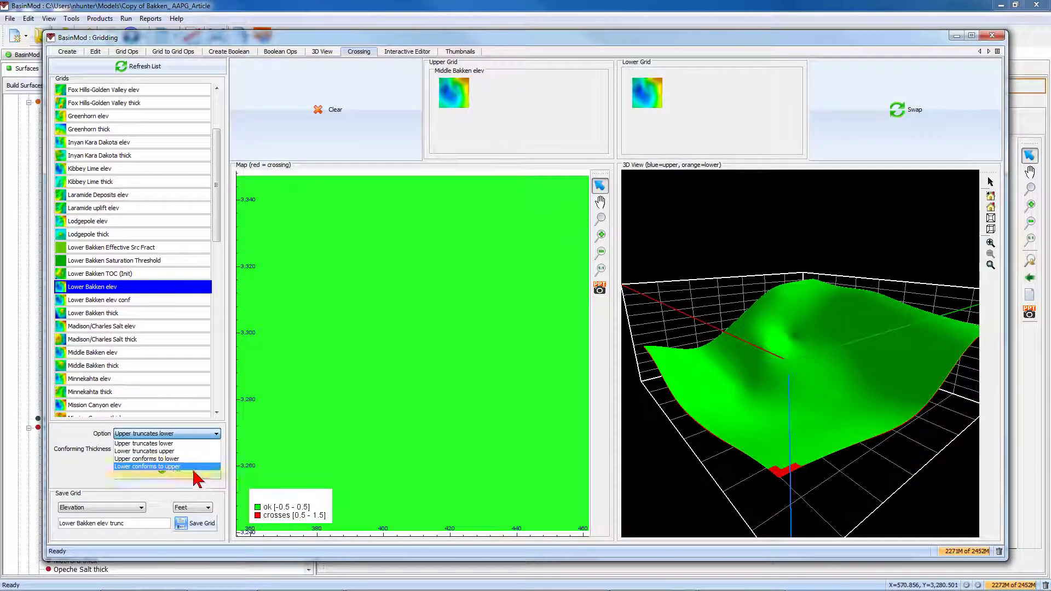
click(200, 480)
click(196, 480)
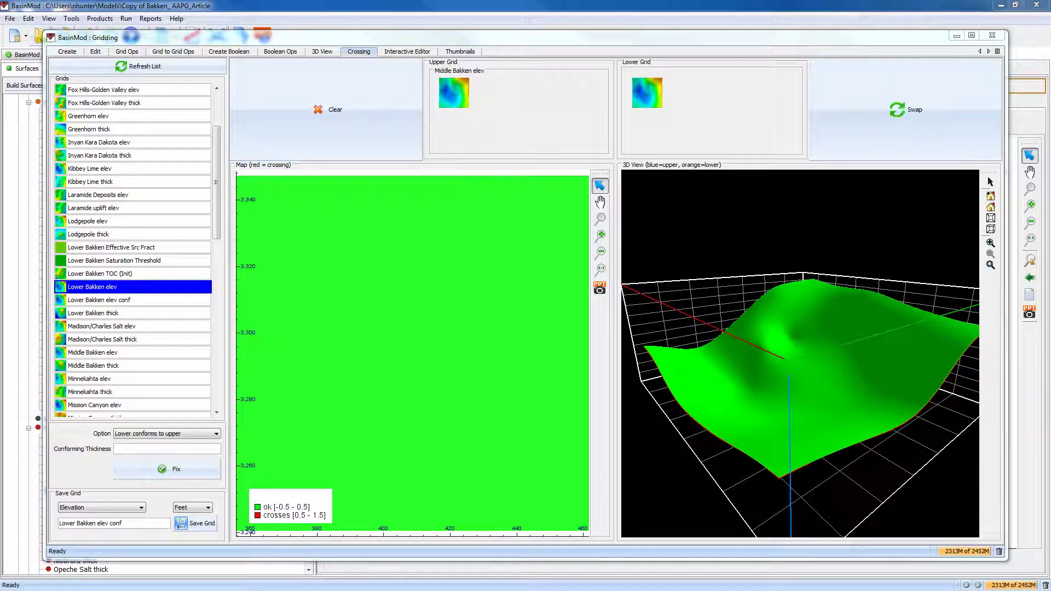
click(992, 35)
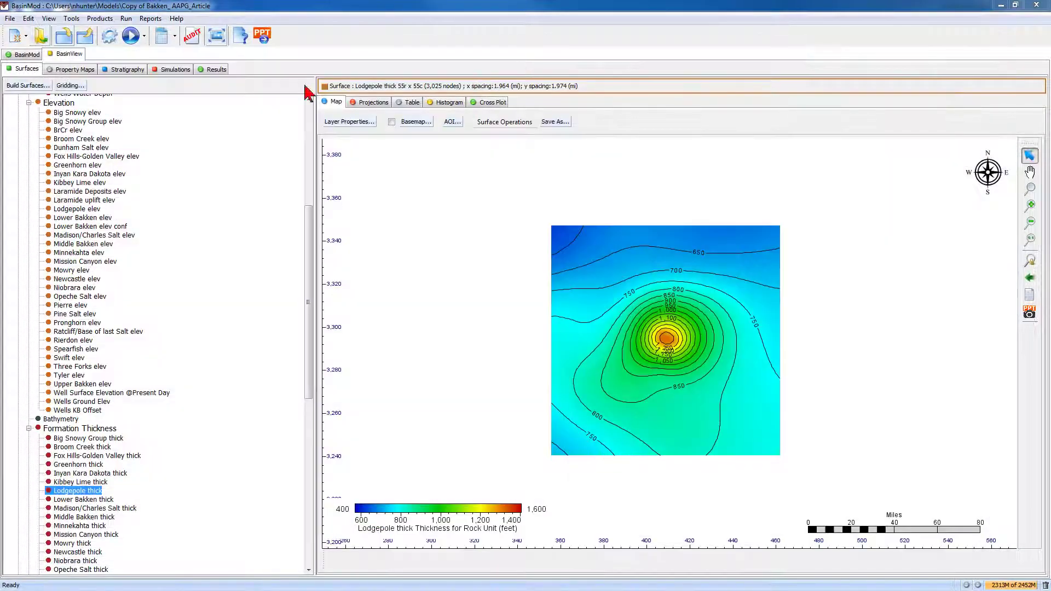
Create the stratigraphy scenario "Scenario - My Project" with model begin age 385 and assign the available surfaces to its events
click(131, 71)
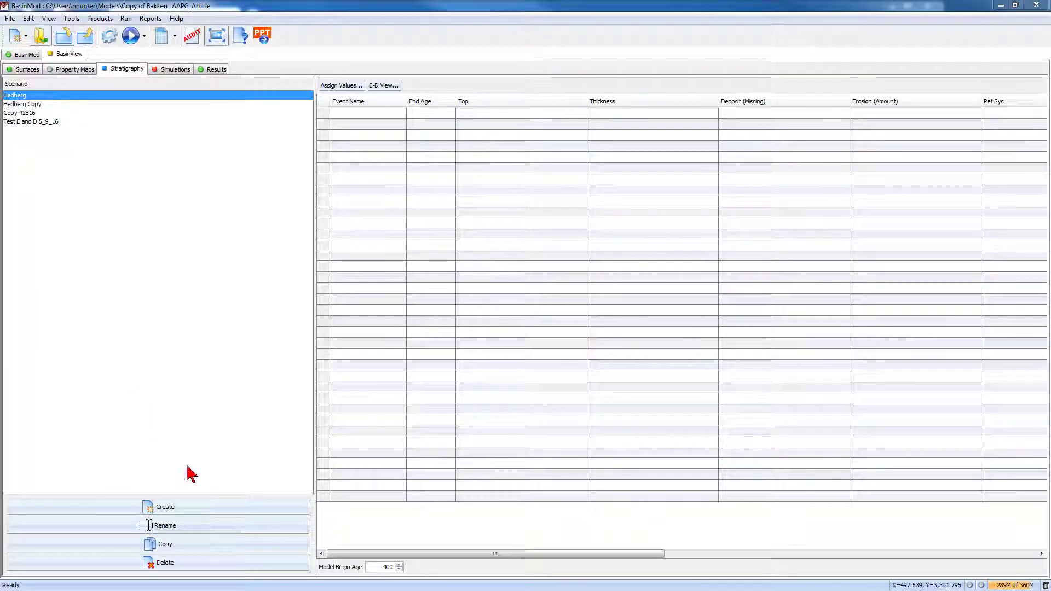
click(219, 508)
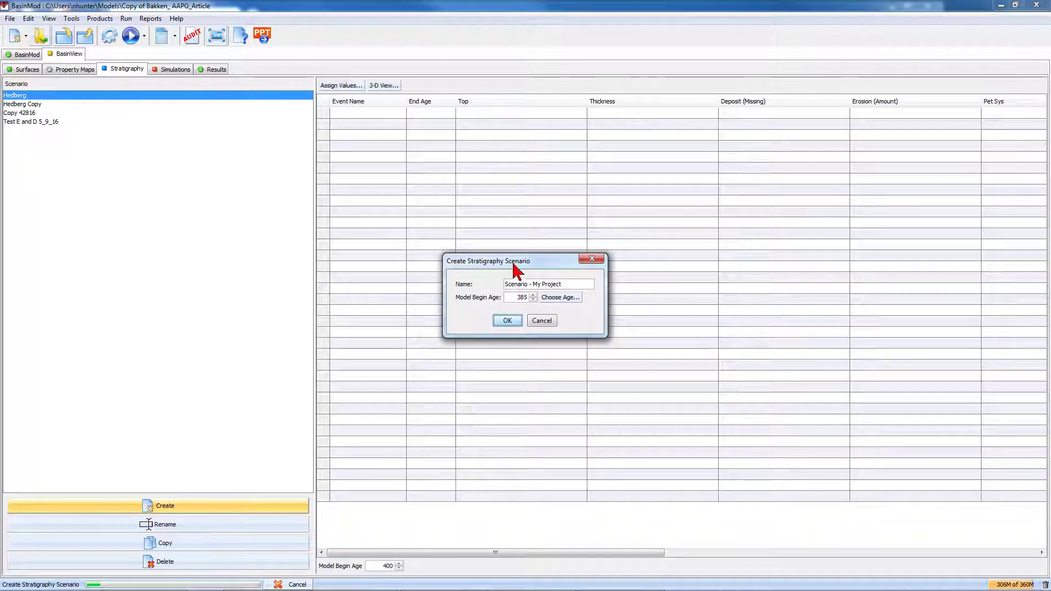
click(508, 322)
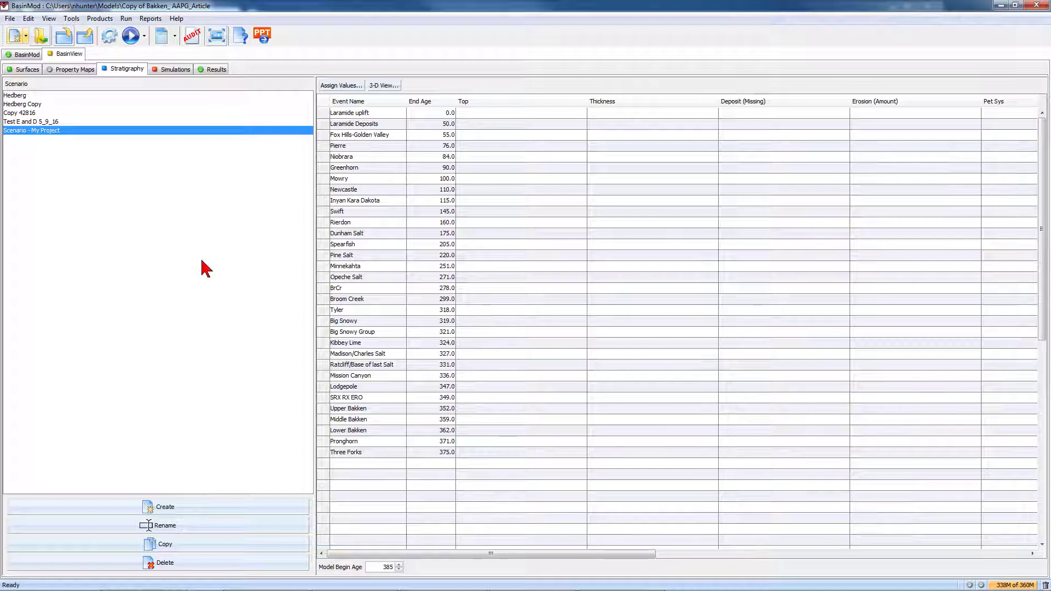
click(329, 87)
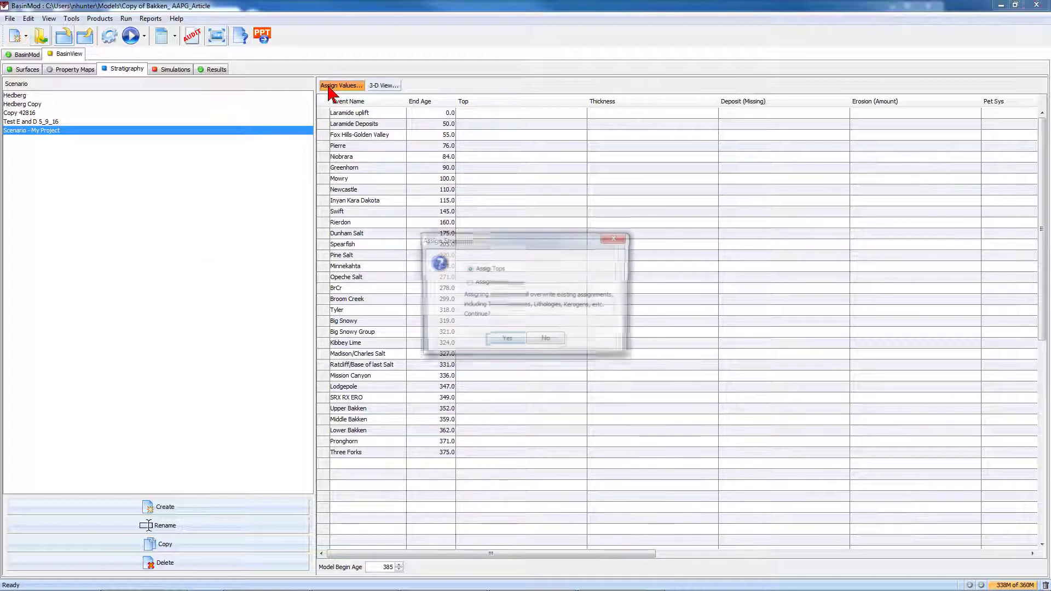
click(499, 341)
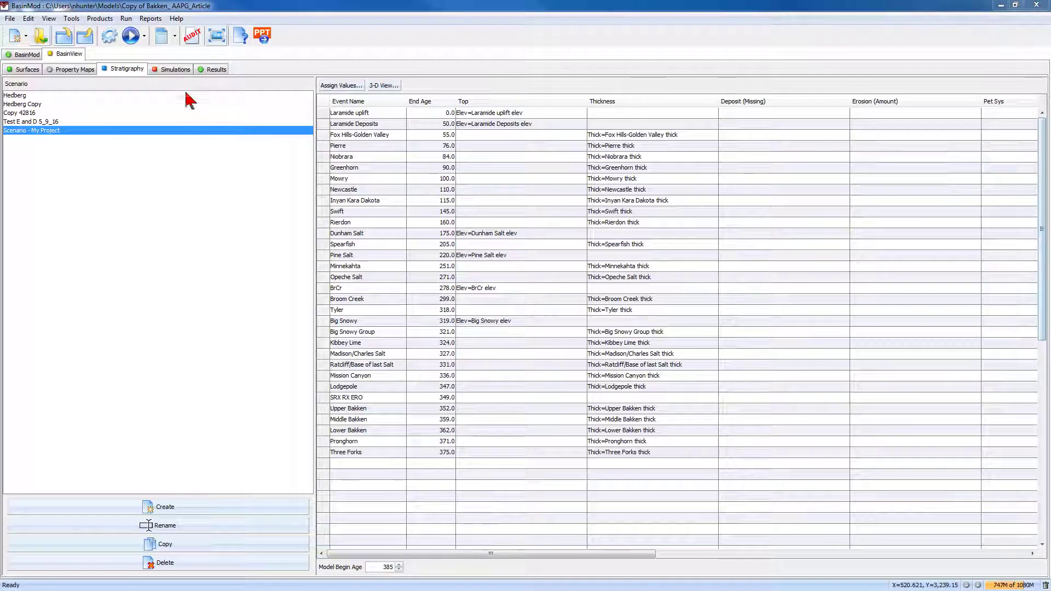
Review the scenario's heat flow and sea level boundary conditions and its simulation options
click(174, 70)
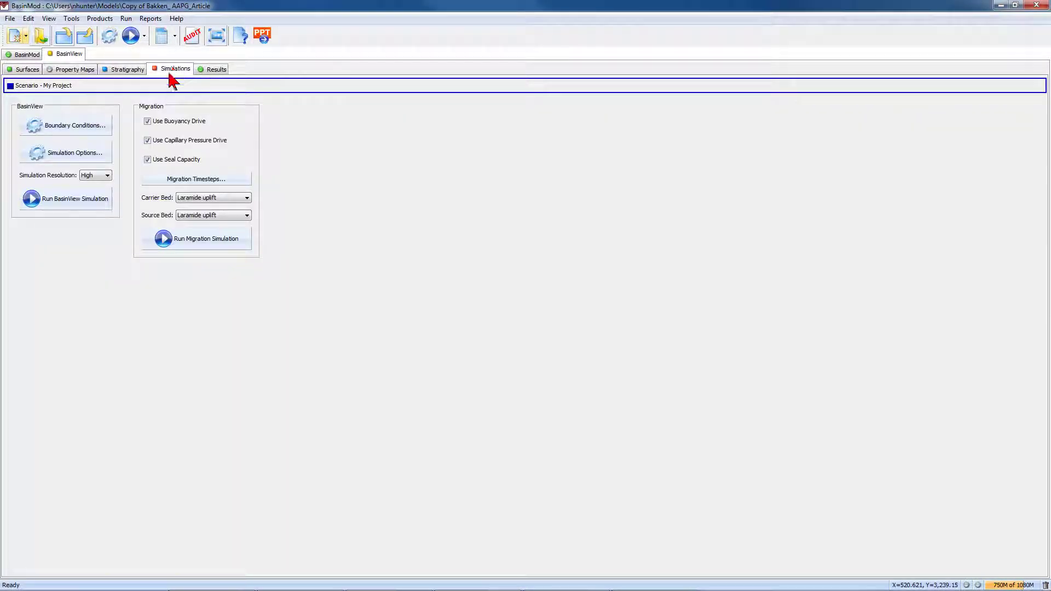
click(93, 127)
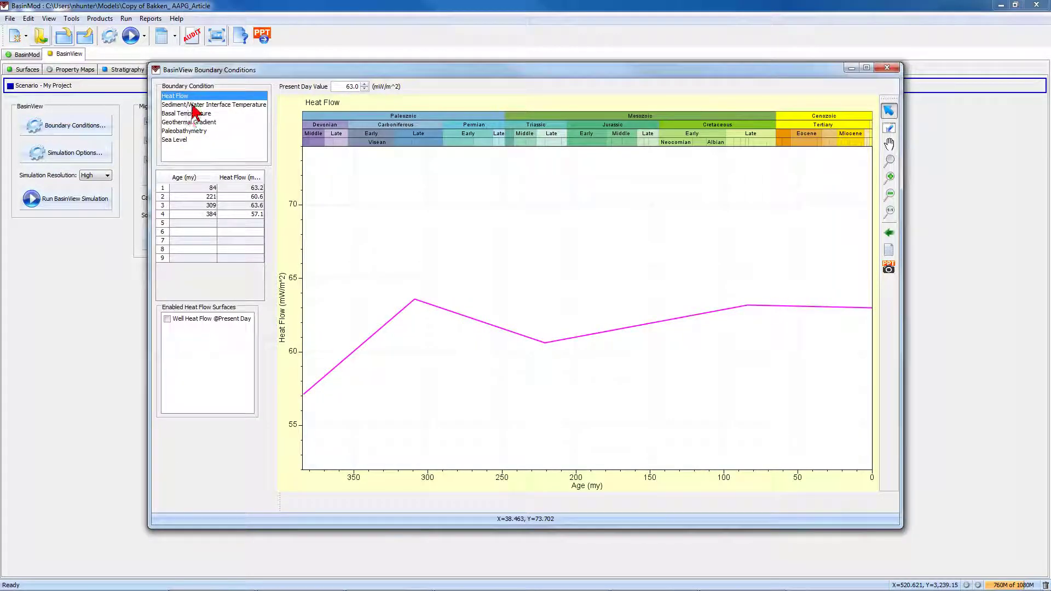
click(178, 140)
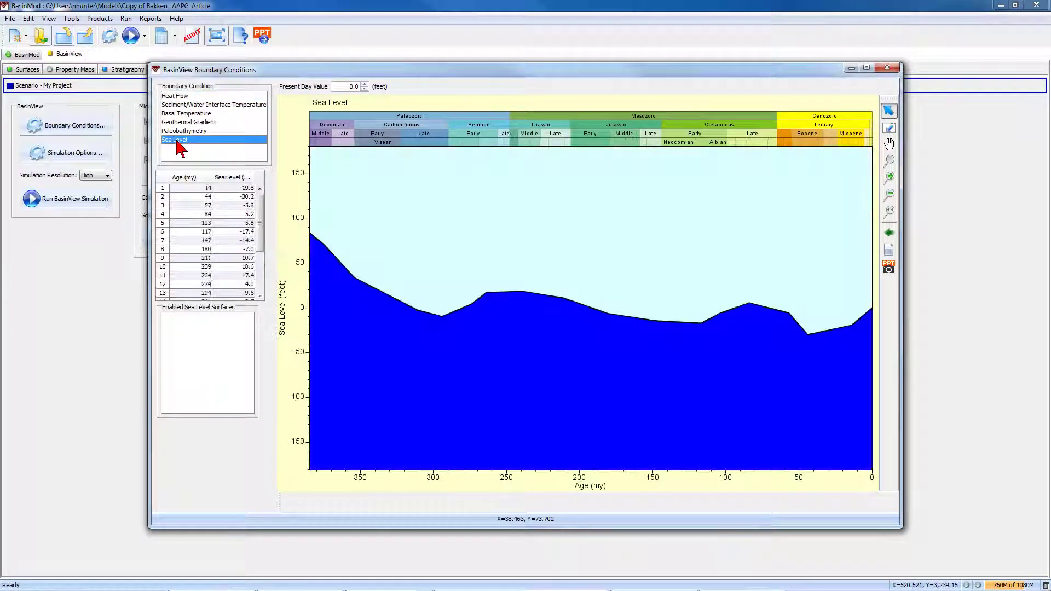
click(888, 68)
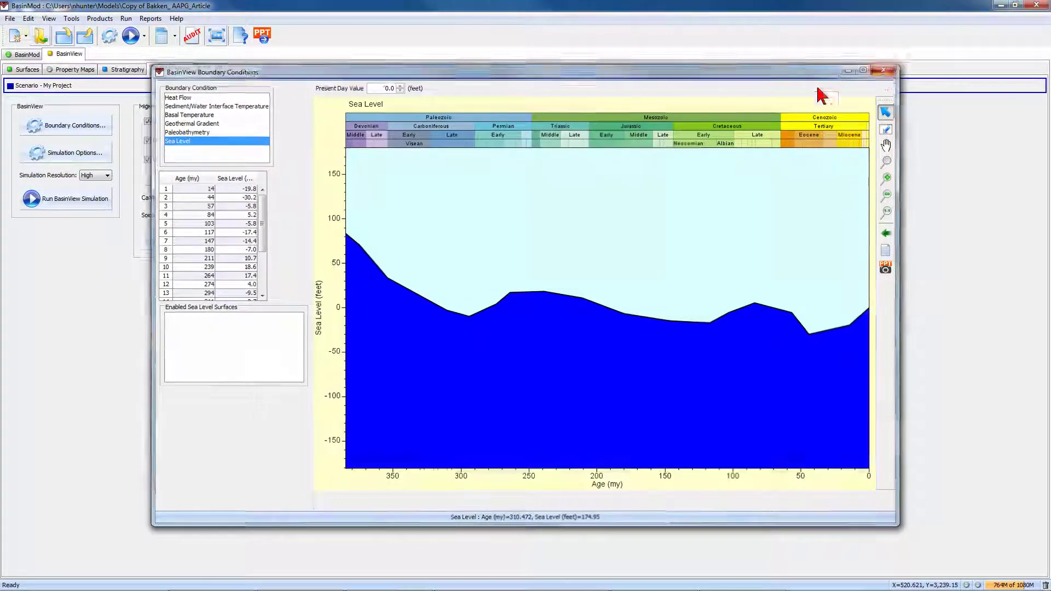
click(108, 160)
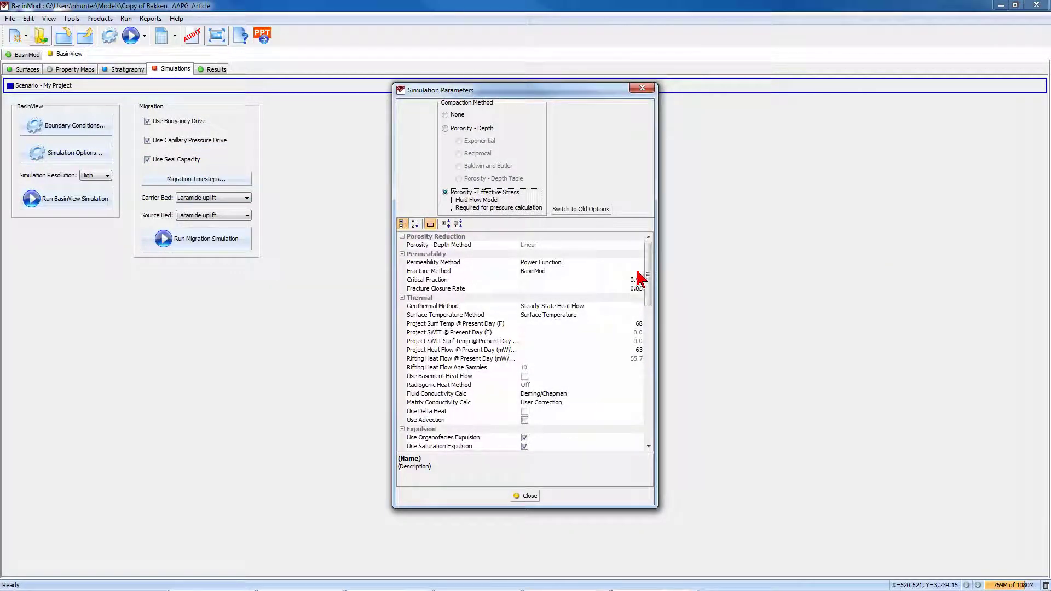
click(642, 89)
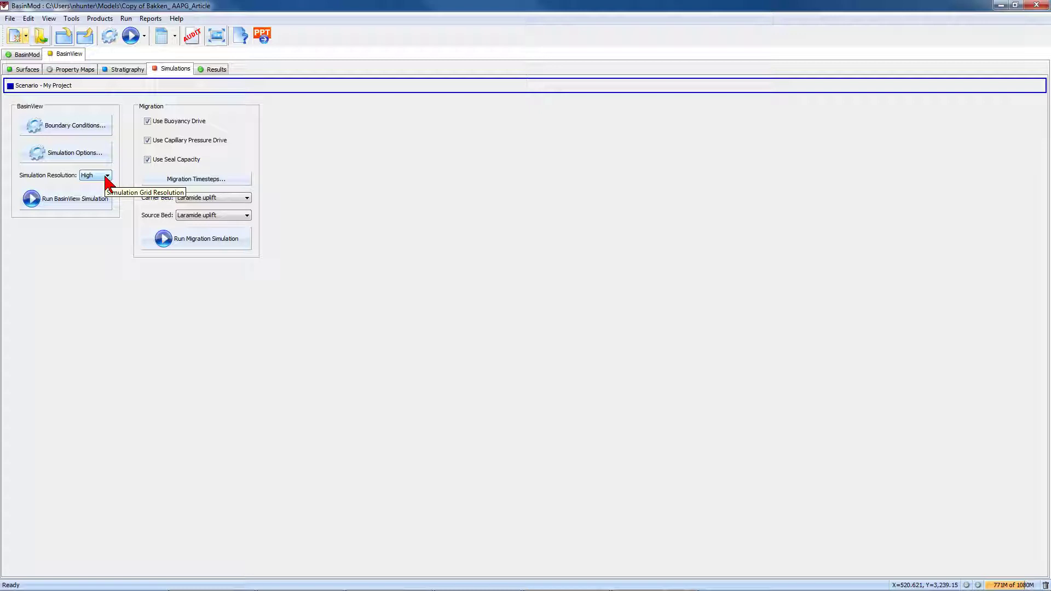
Show the Lower Bakken maturity (VR LLNL) at the formation top on the results map
click(216, 69)
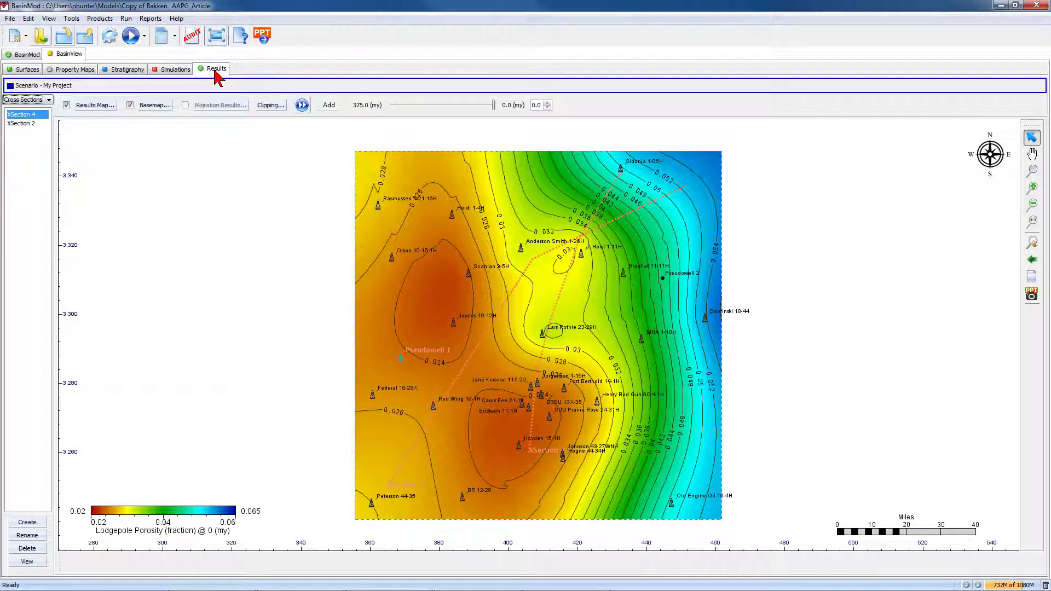
click(101, 105)
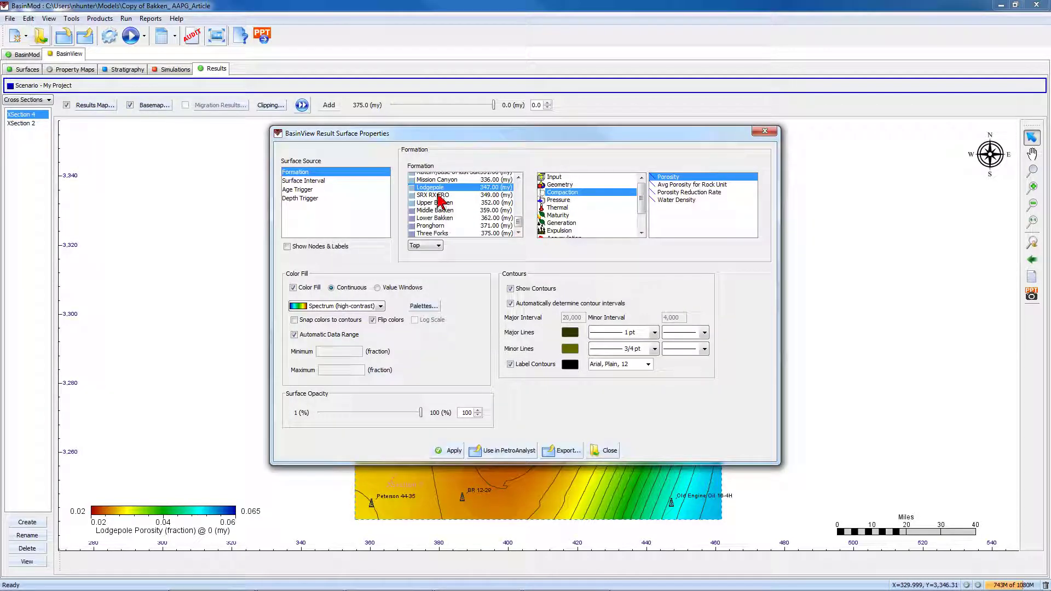
click(446, 218)
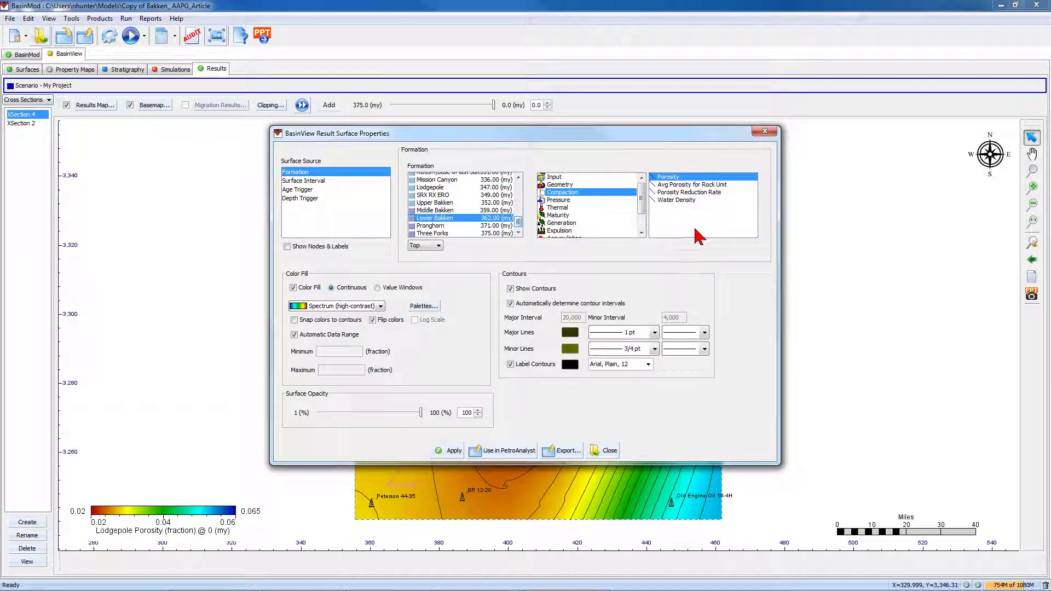
click(558, 216)
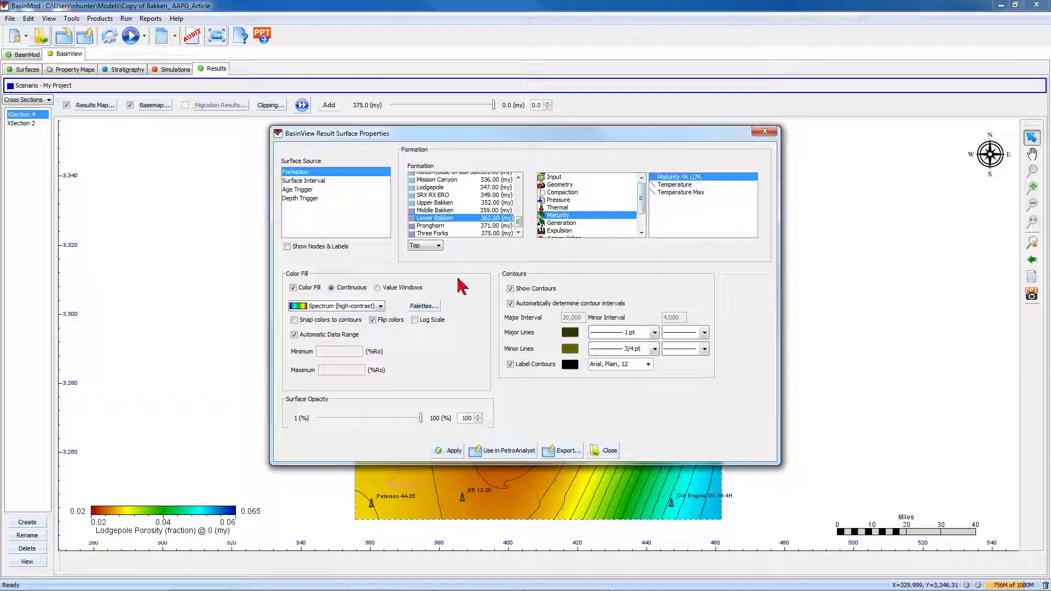
click(435, 449)
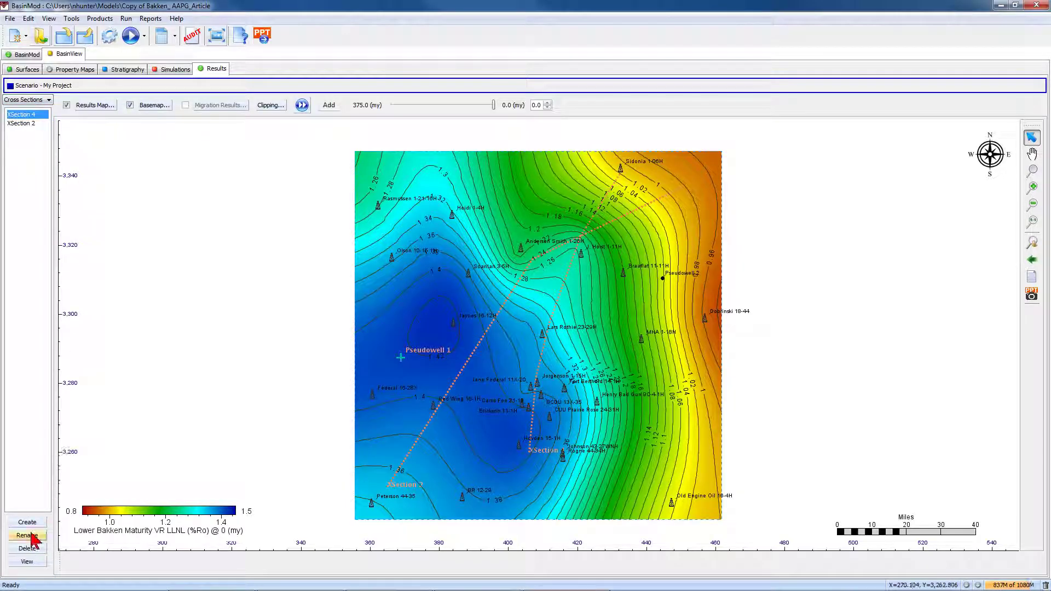
Create a cross section on the results map running northeast from well Federal 16-28X to just past Braaflat 11-11H
click(27, 535)
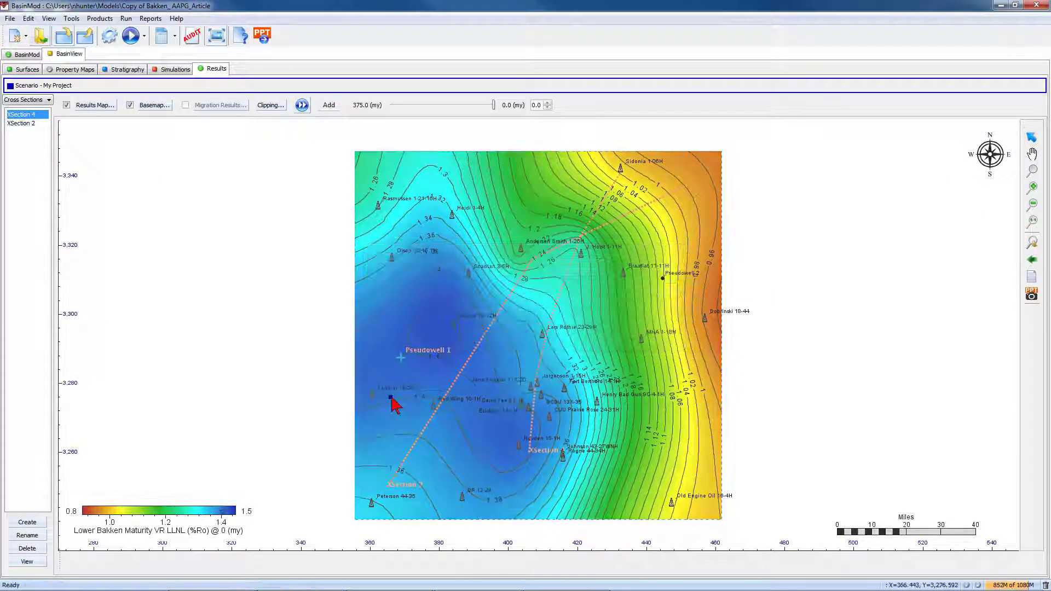
click(521, 262)
click(626, 224)
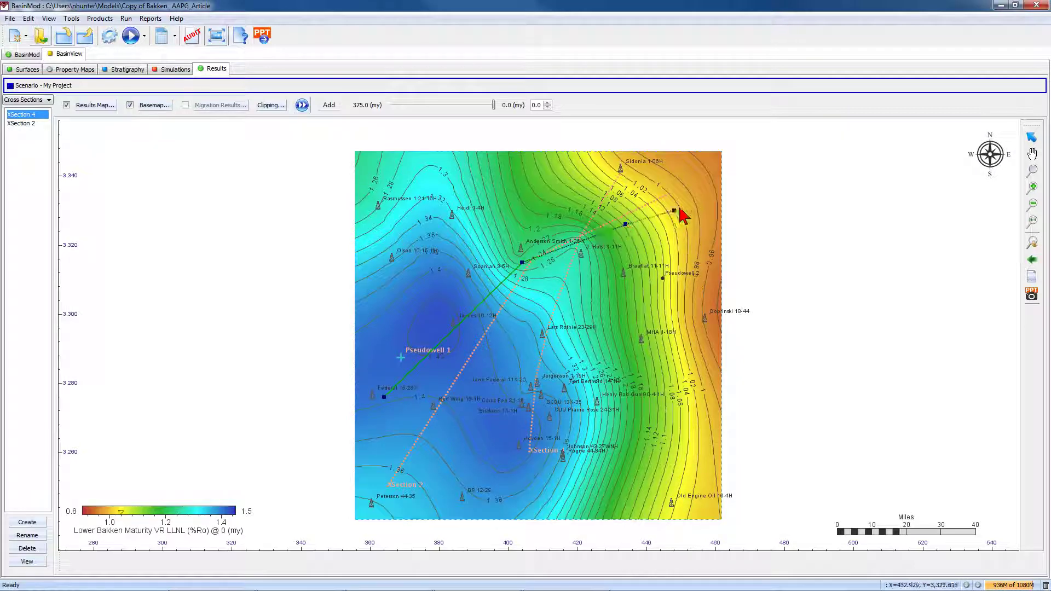
right_click(685, 205)
click(715, 259)
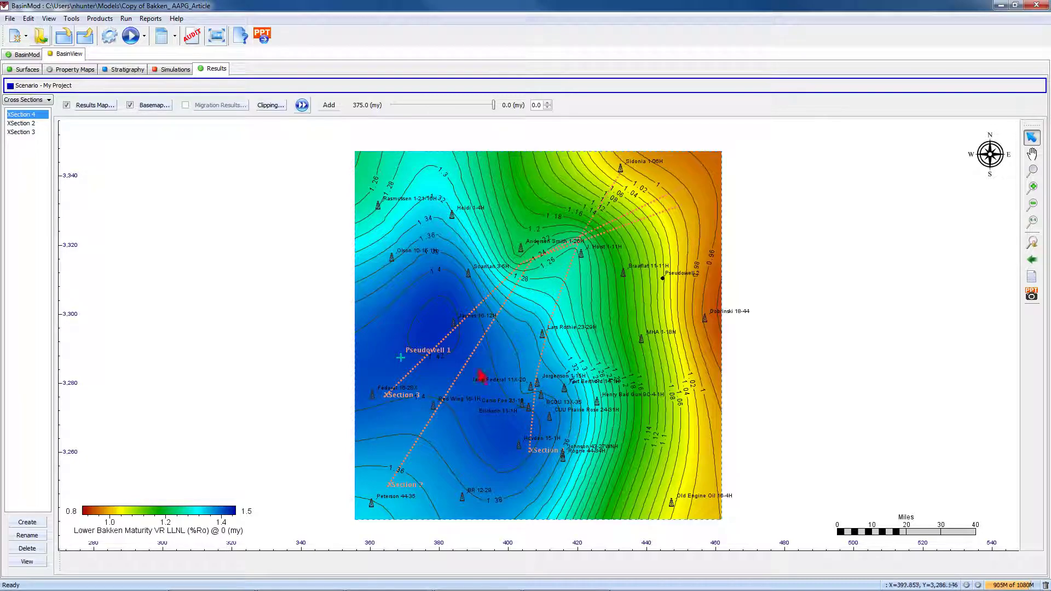
View cross section XSection 4 coloured by Calculated Value and close it
click(27, 562)
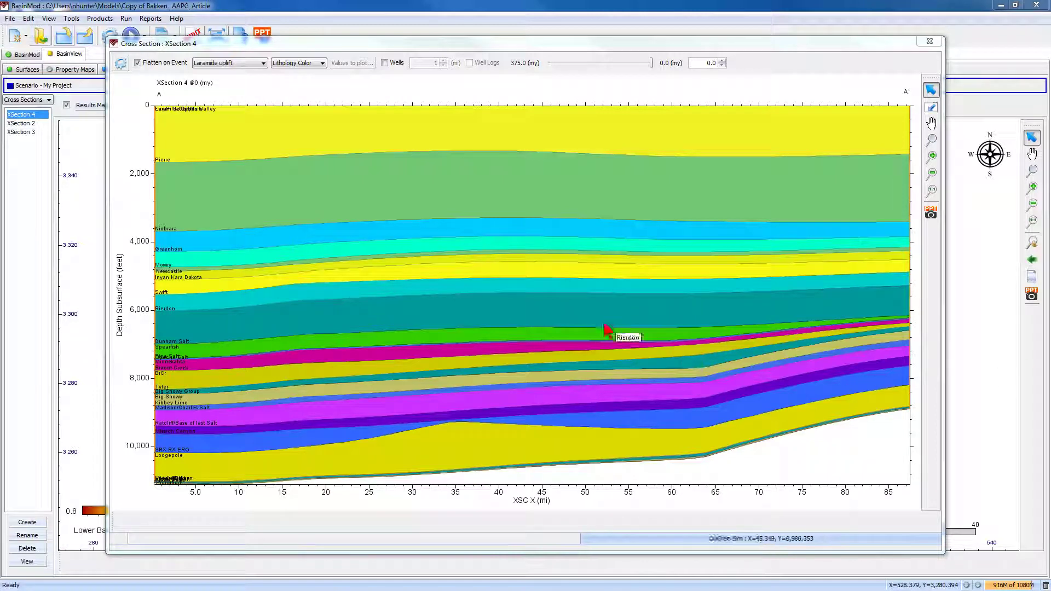
click(322, 63)
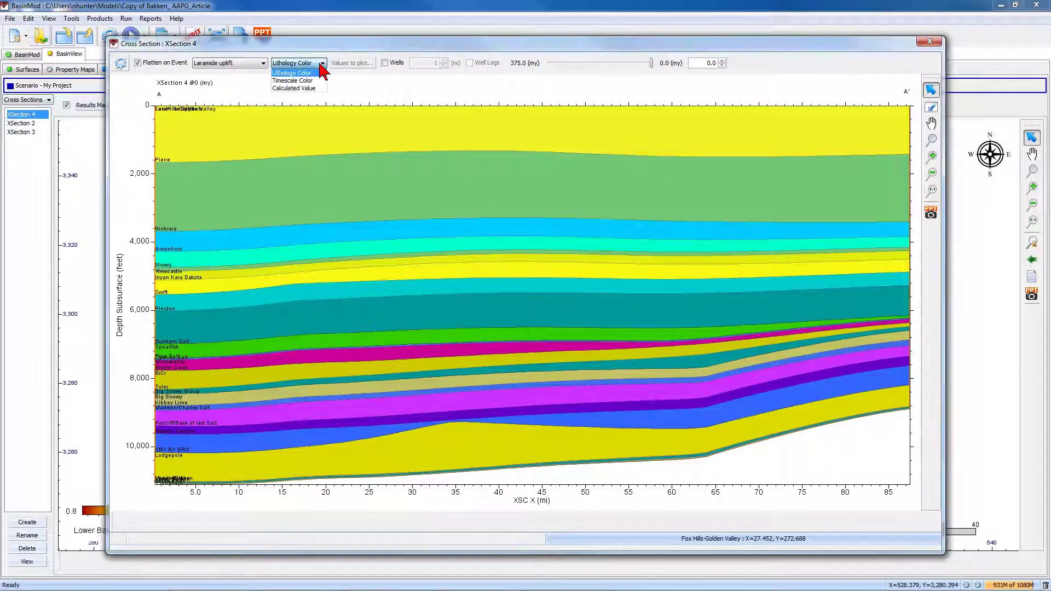
click(294, 88)
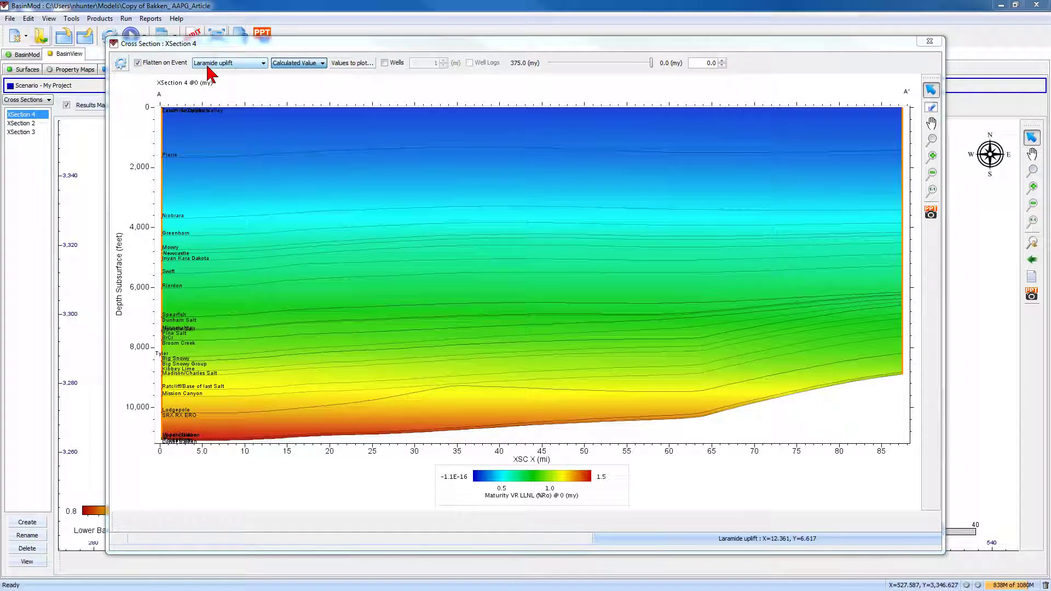
click(931, 42)
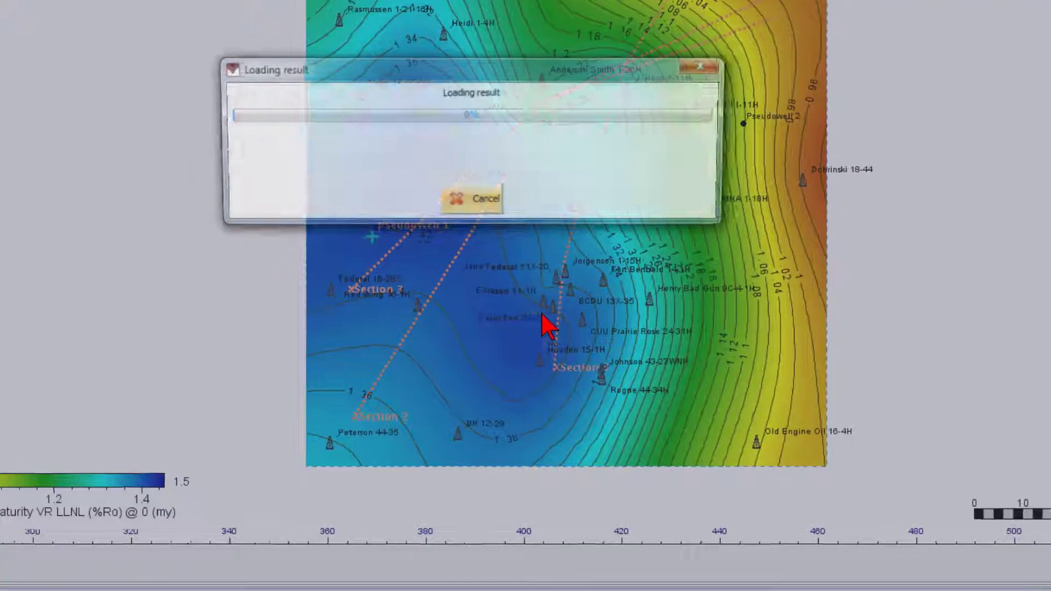
Draw a closed polygon on the maturity map around the well cluster southwest of MHA 1-18H
click(480, 289)
click(494, 386)
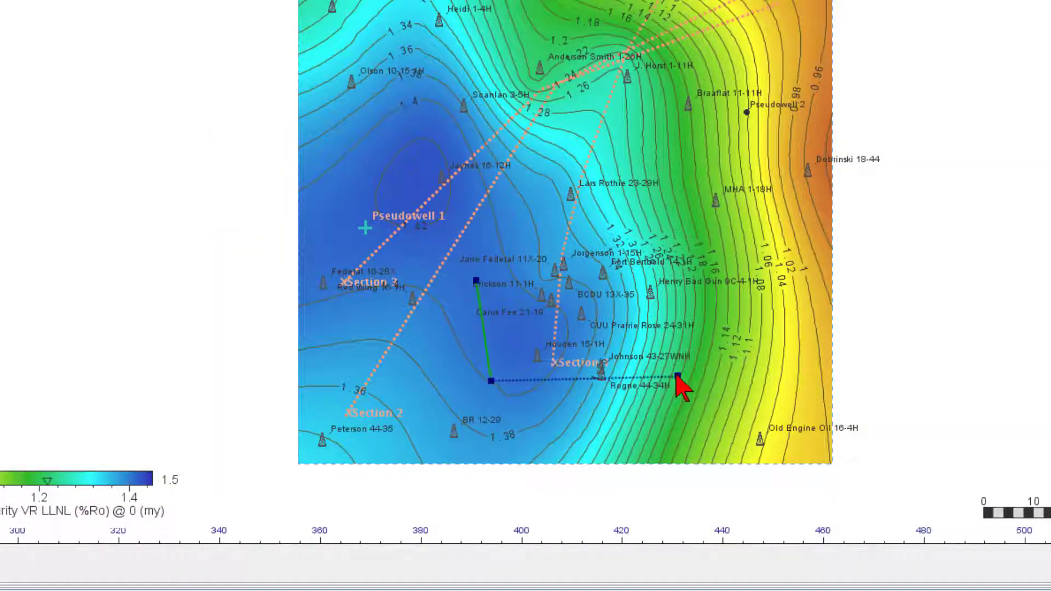
click(679, 378)
click(704, 231)
click(708, 199)
click(567, 191)
click(510, 241)
click(477, 284)
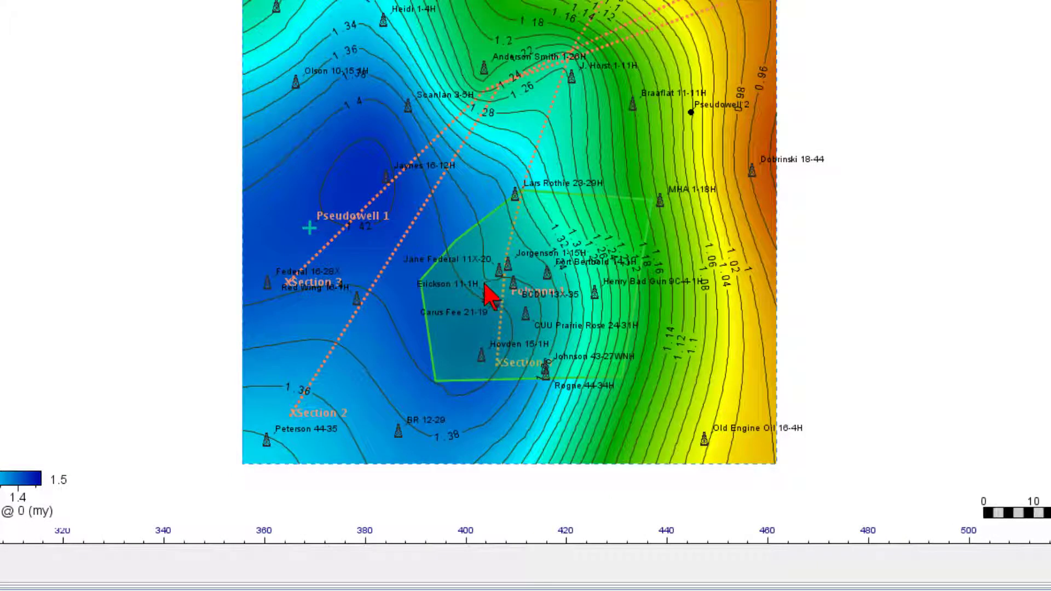
List the pseudowells instead of the polygons for the results map
mouse_move(478, 360)
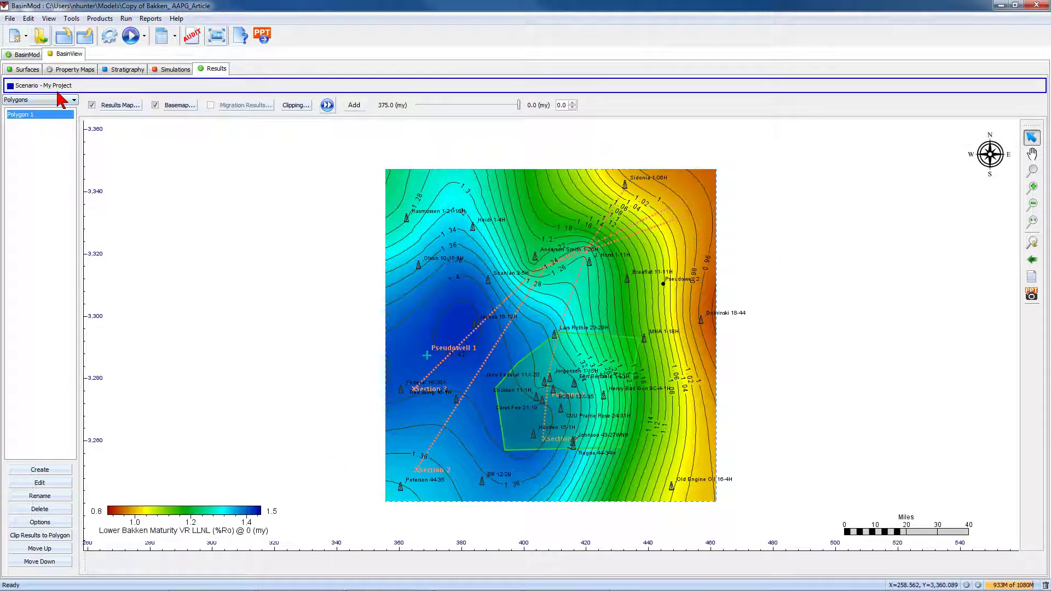
click(61, 101)
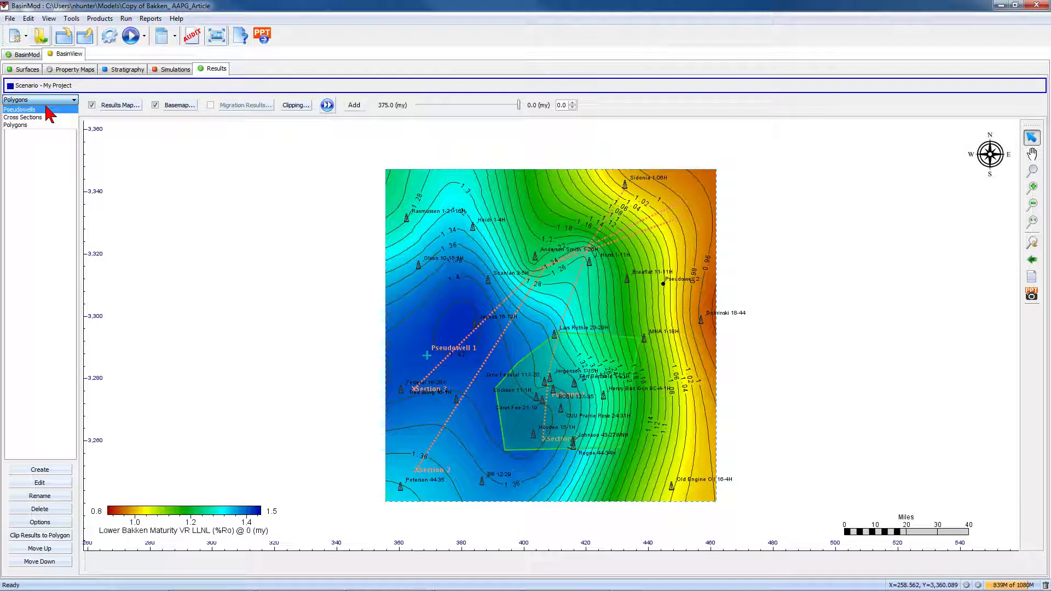
click(47, 109)
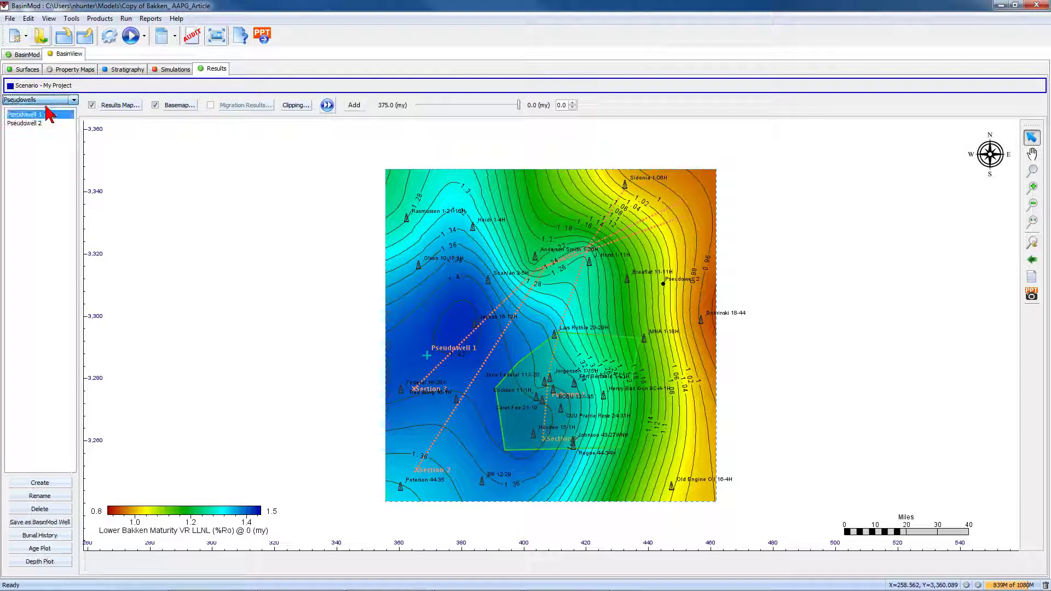
Create a pseudowell on the maturity map north of Pseudowell 2 and view its burial history
click(63, 483)
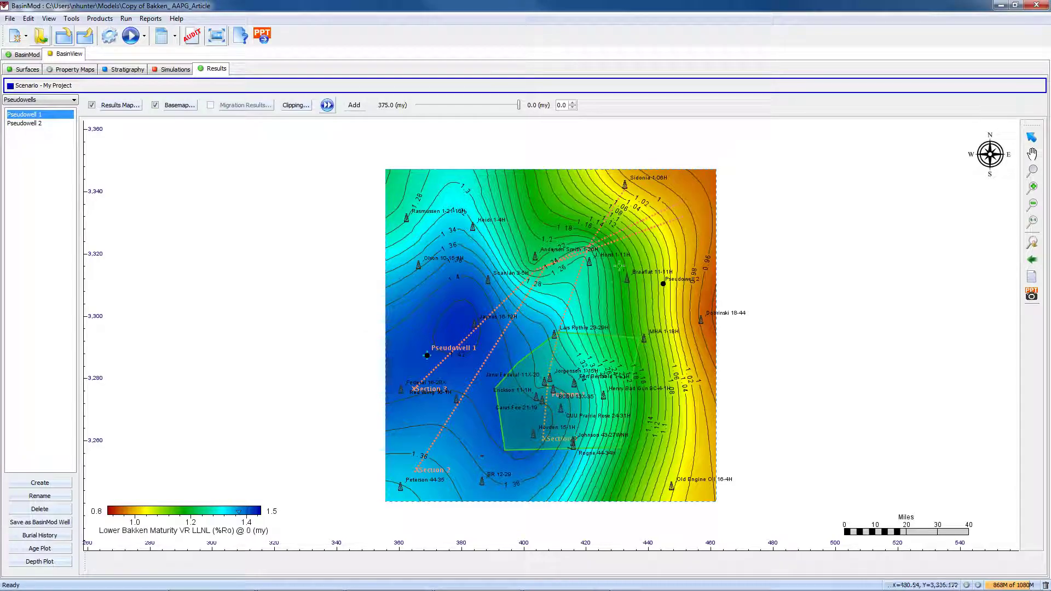
click(663, 249)
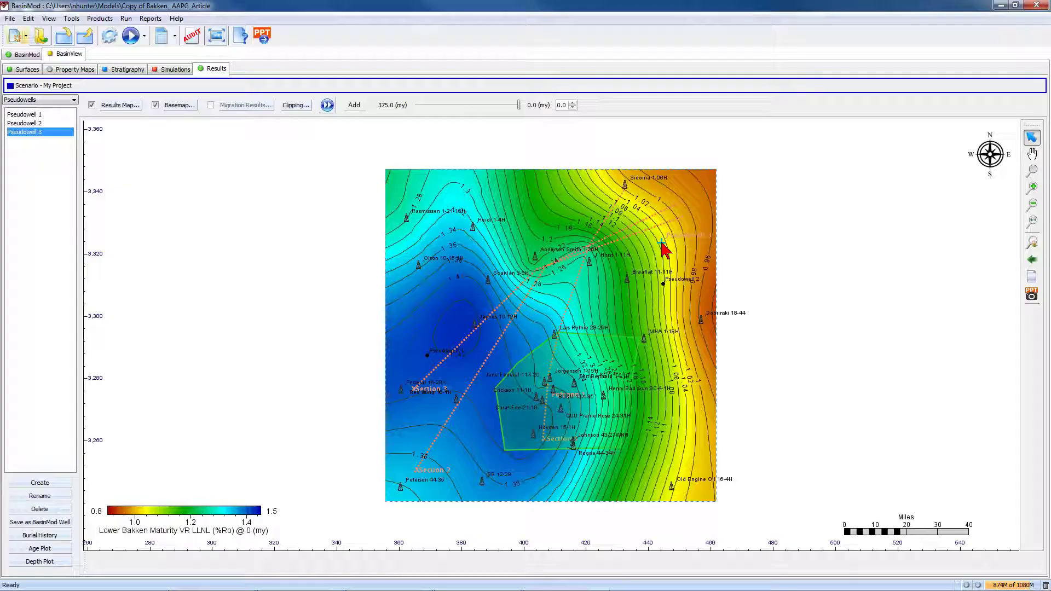
click(61, 535)
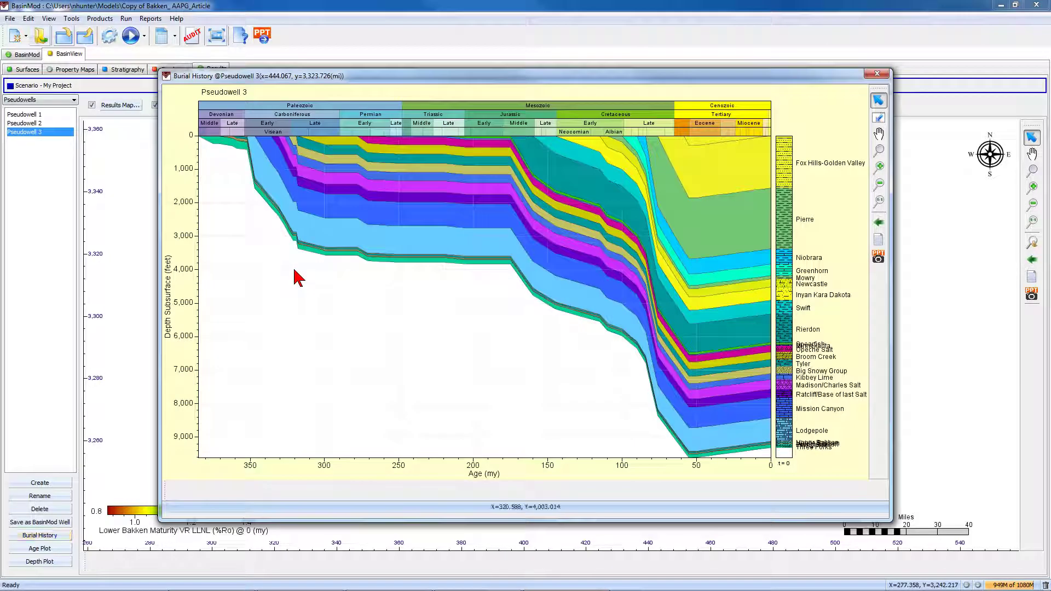
click(876, 74)
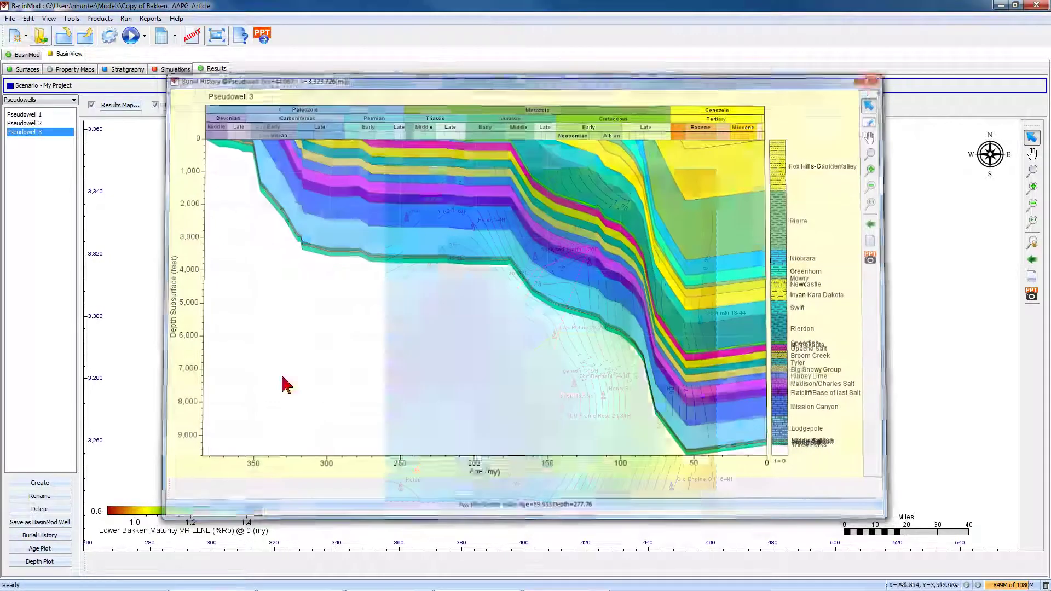
View the depth plot of Pseudowell 3, close it and save the pseudowell as a BasinMod well
click(42, 562)
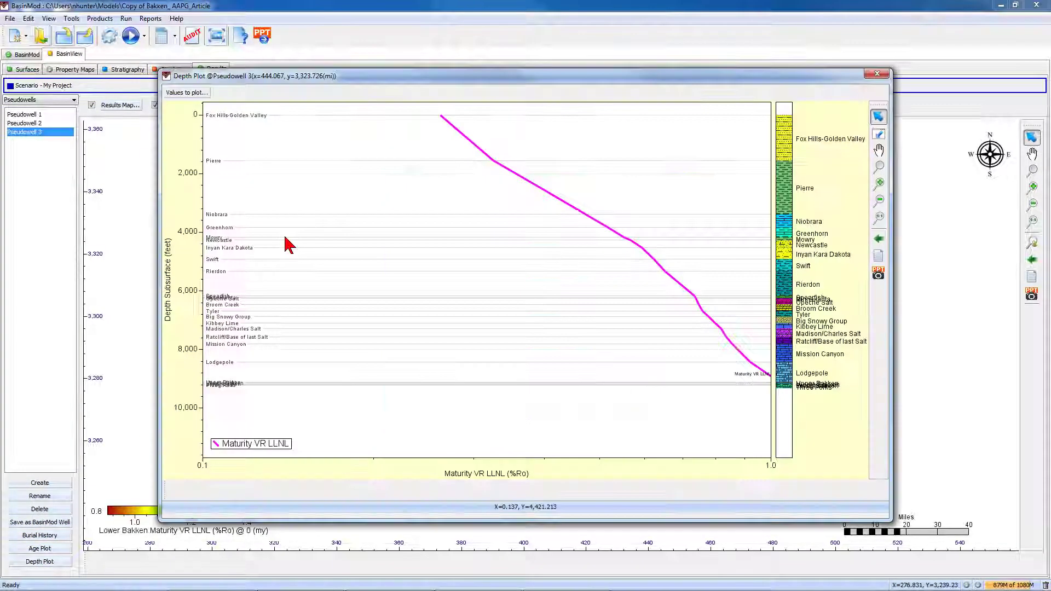
click(876, 73)
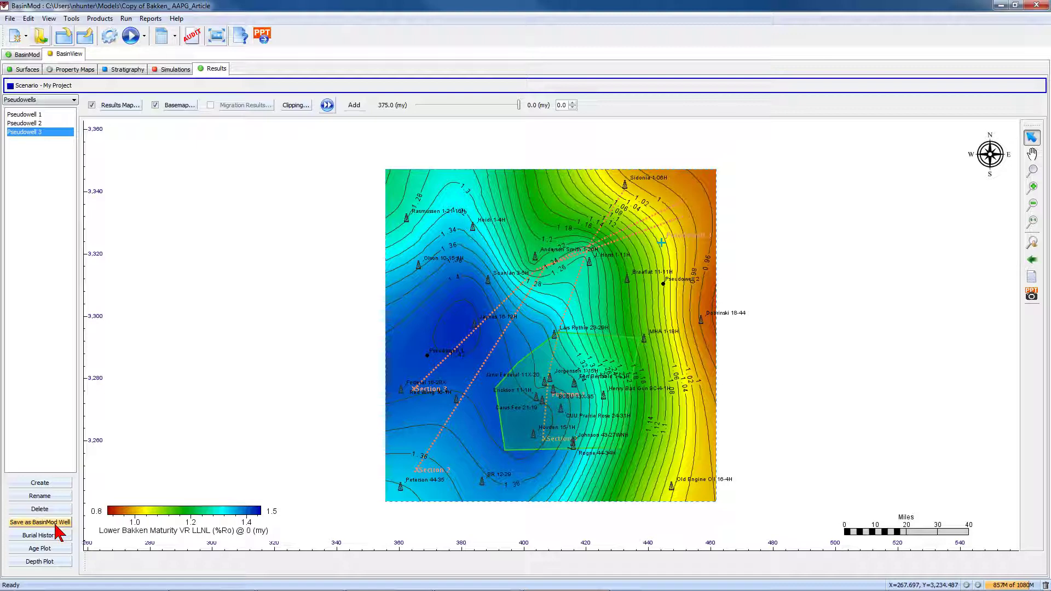
click(58, 531)
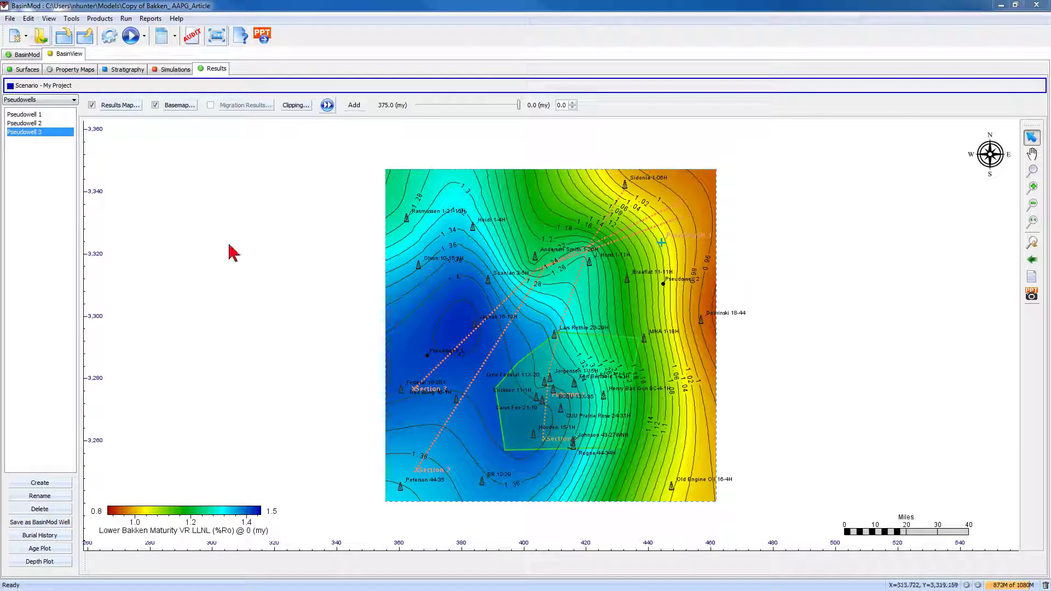
Review the full list of timesteps set for the migration simulation and close it
click(175, 70)
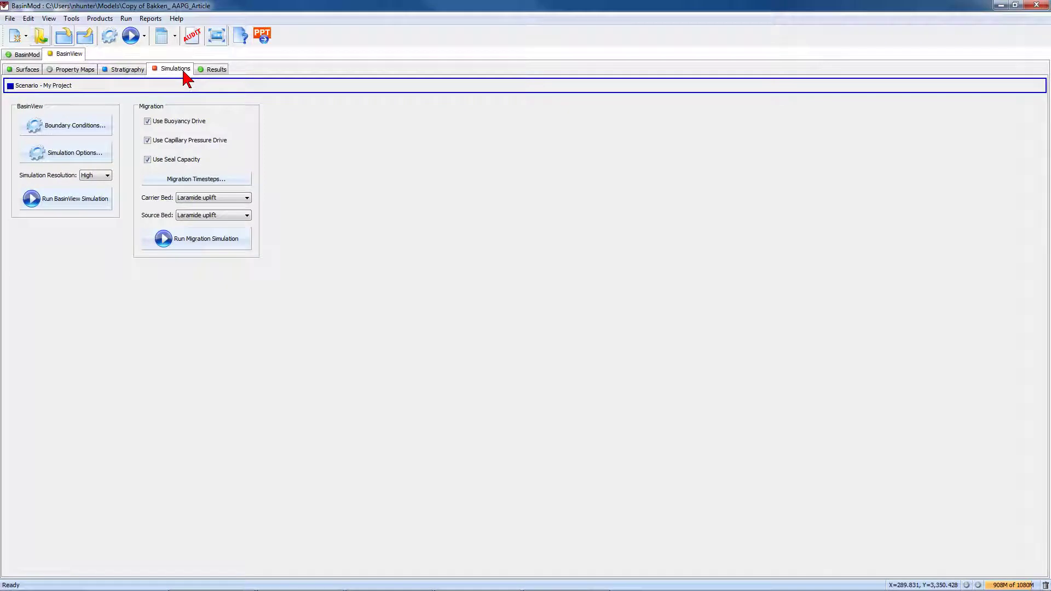
mouse_move(196, 121)
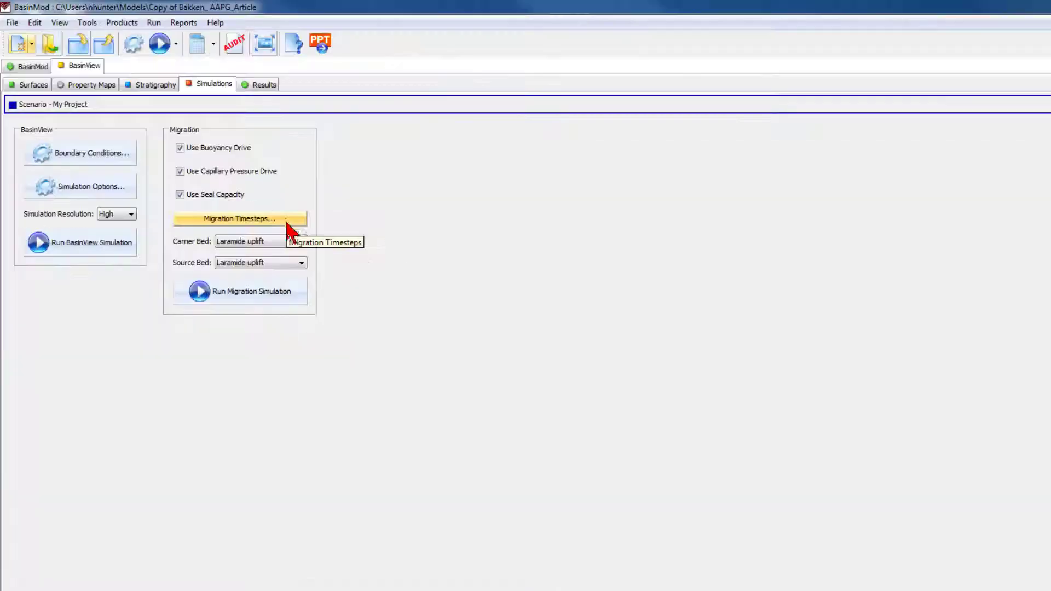
click(515, 395)
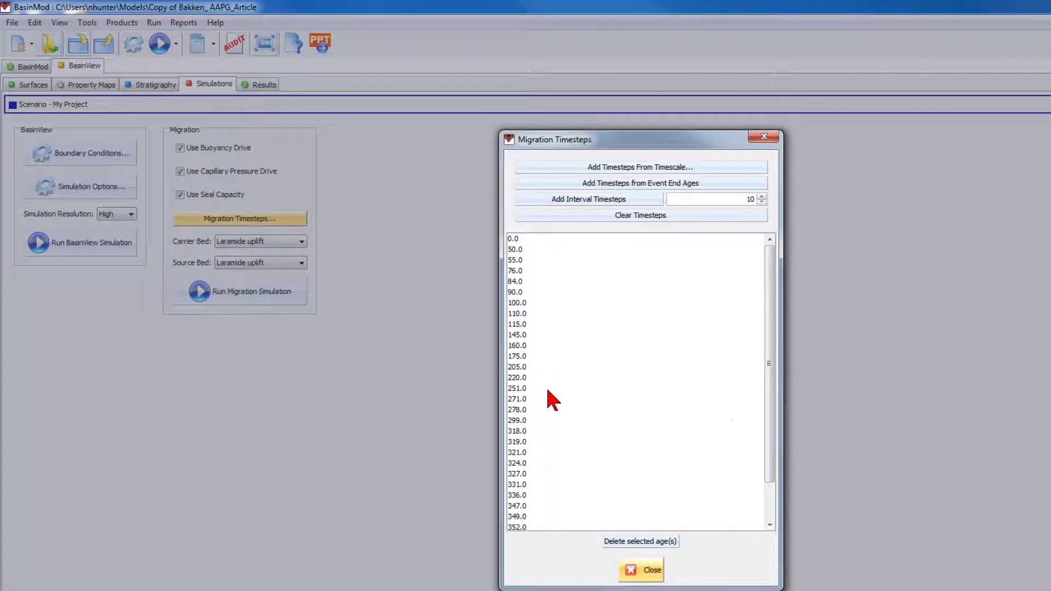
drag(769, 399, 772, 504)
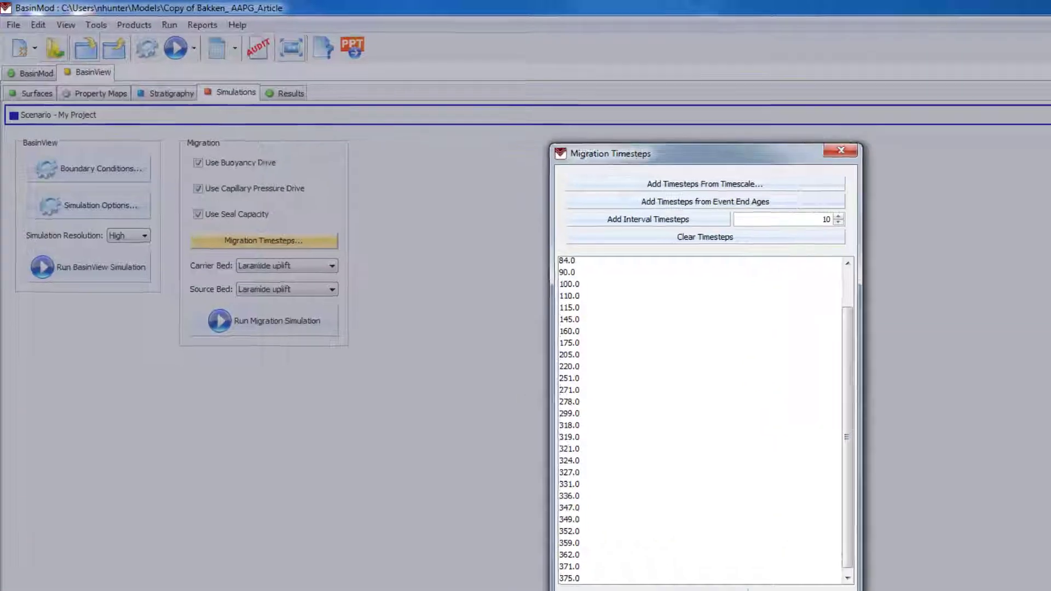
click(660, 568)
Run the migration simulation with Middle Bakken as the carrier bed and Upper Bakken as the source bed
click(529, 425)
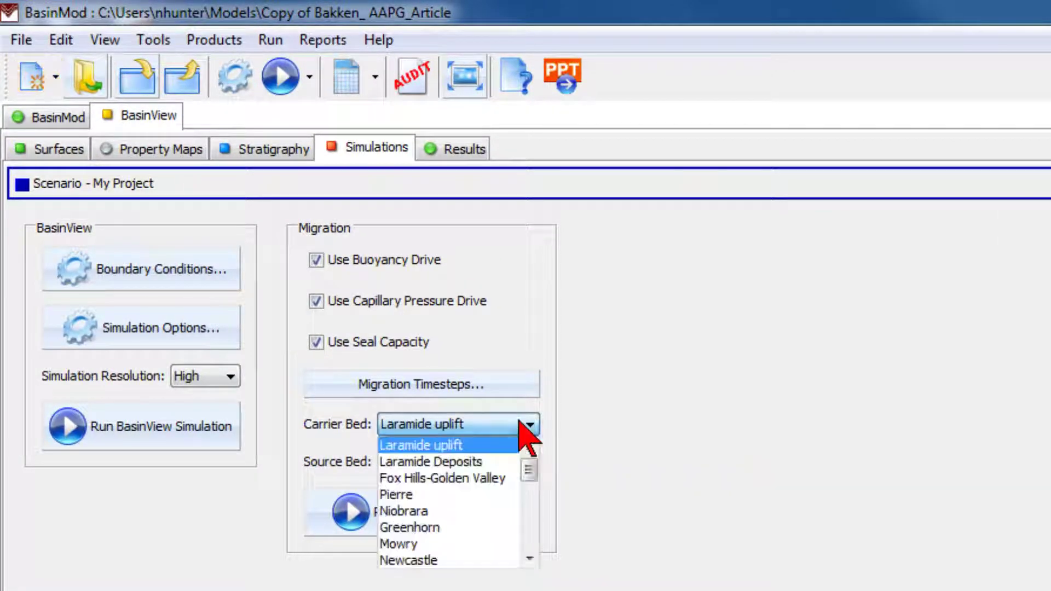
drag(533, 486, 528, 580)
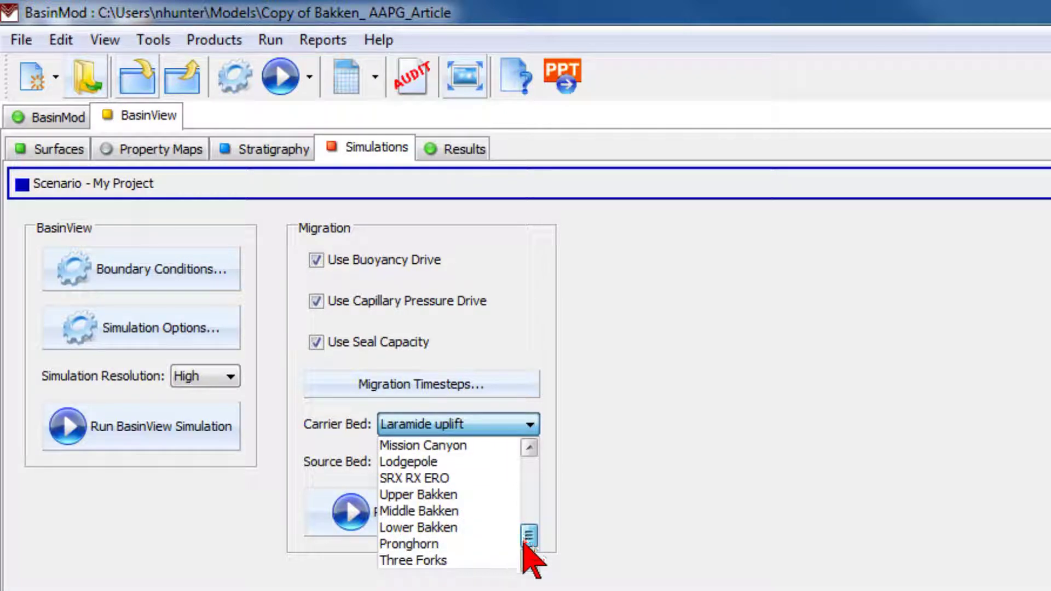
click(460, 511)
click(456, 463)
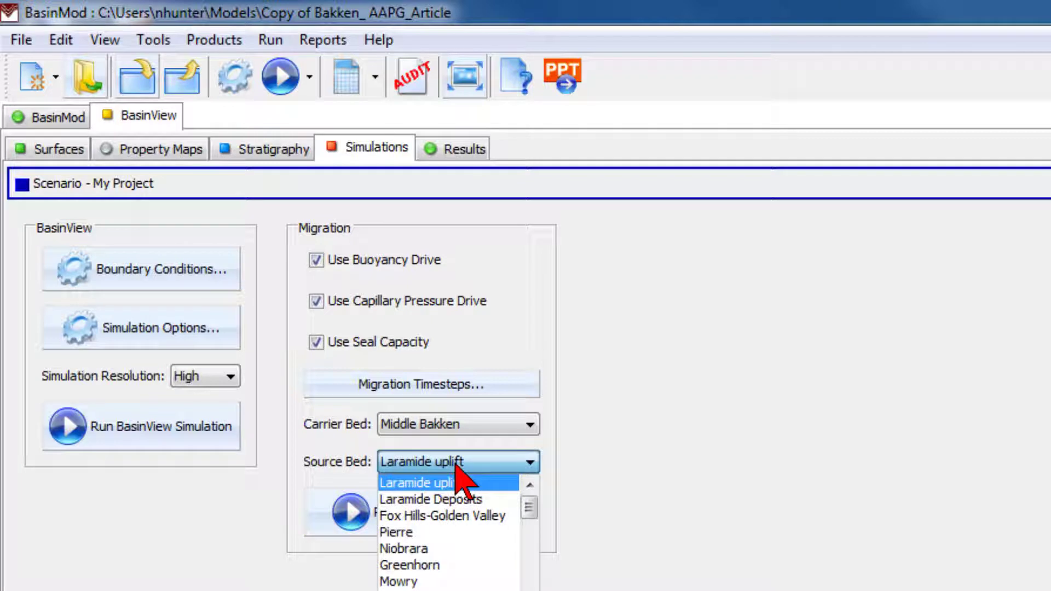
drag(523, 506, 529, 573)
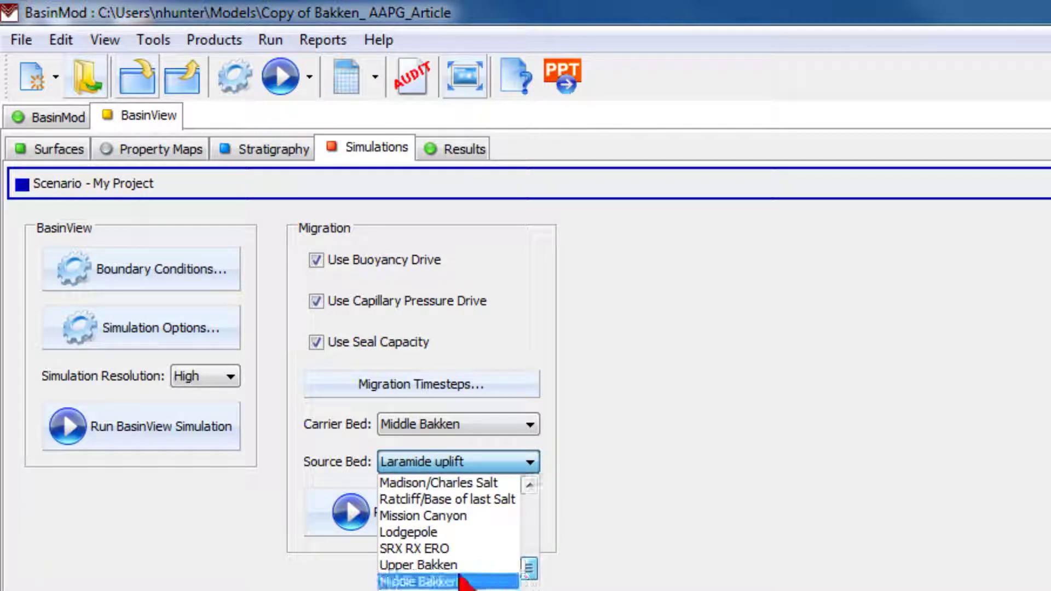
click(453, 566)
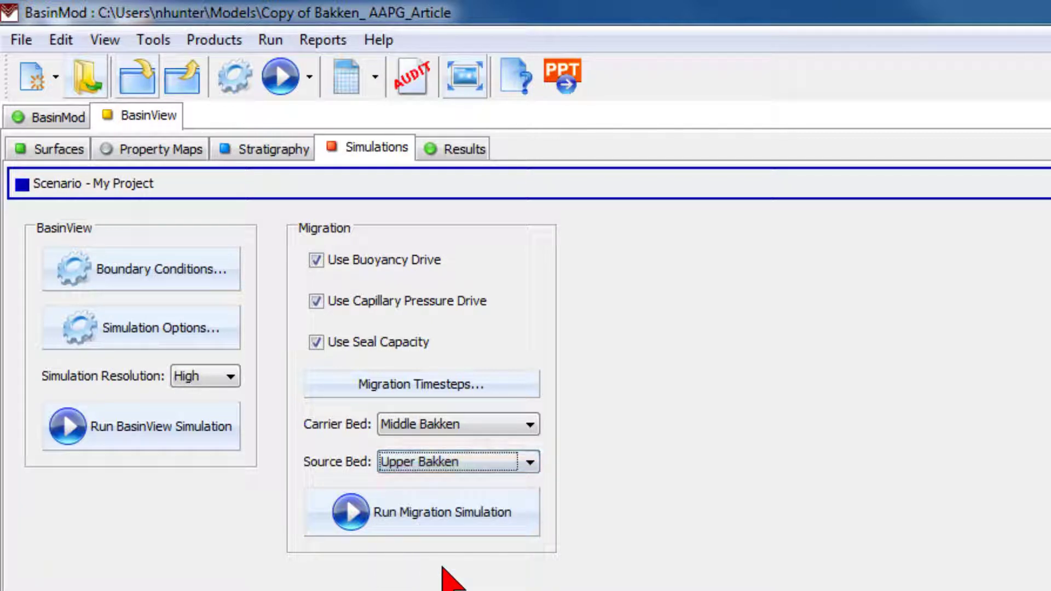
click(459, 520)
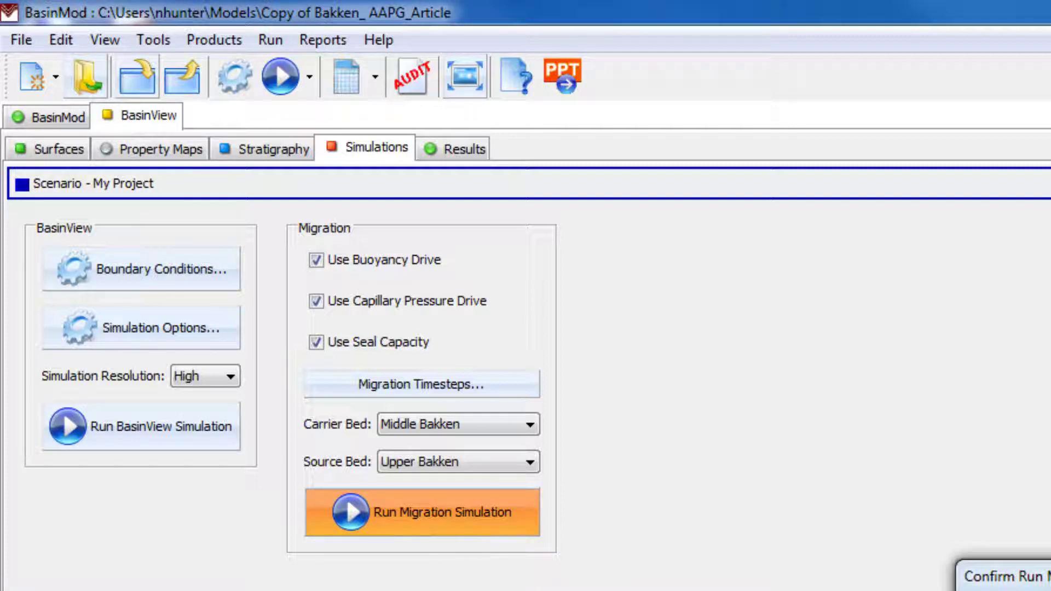
key(Return)
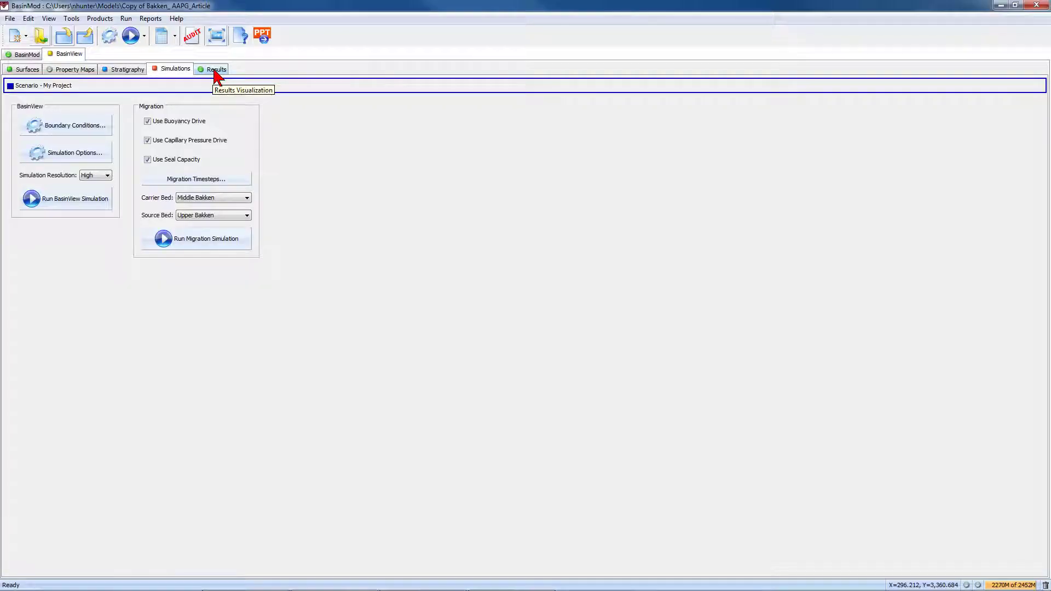
Review the migration results map's display properties, close them and send the Seal Capacity (oil) map view to PowerPoint
click(216, 71)
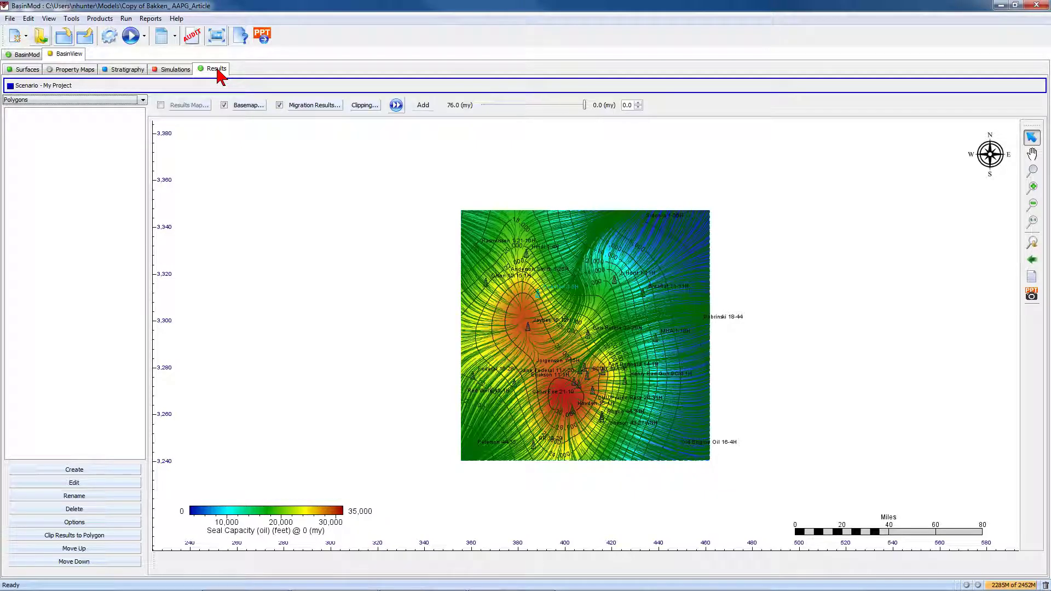
click(302, 104)
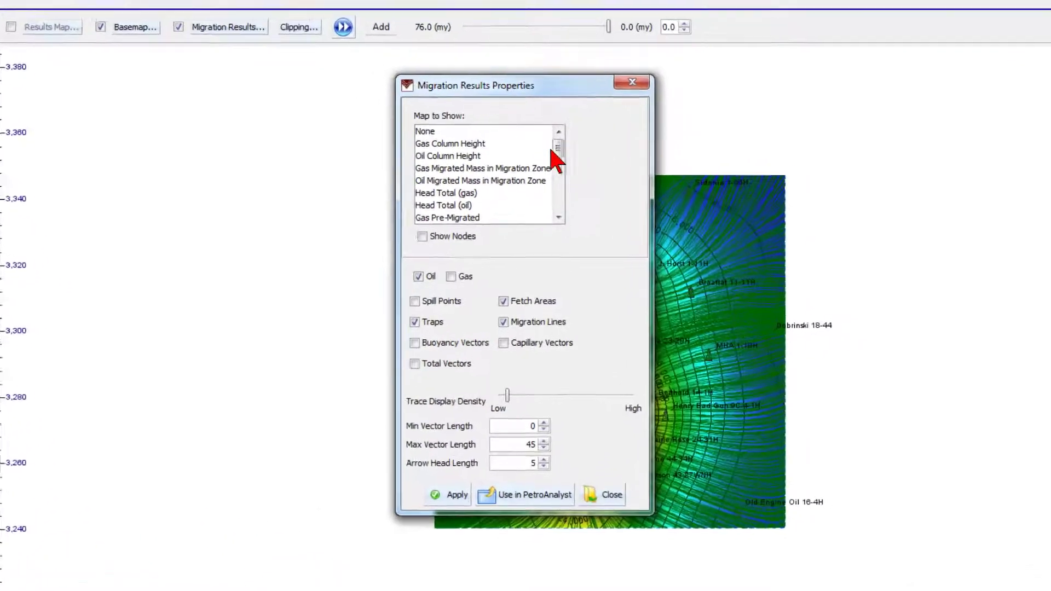
scroll(548, 191, down, 5)
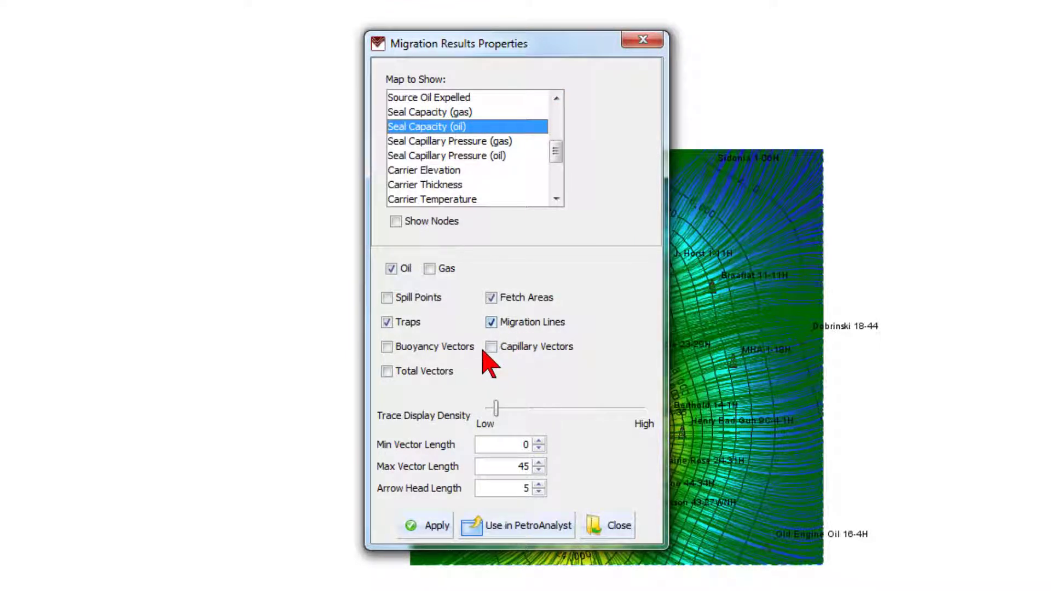
click(643, 40)
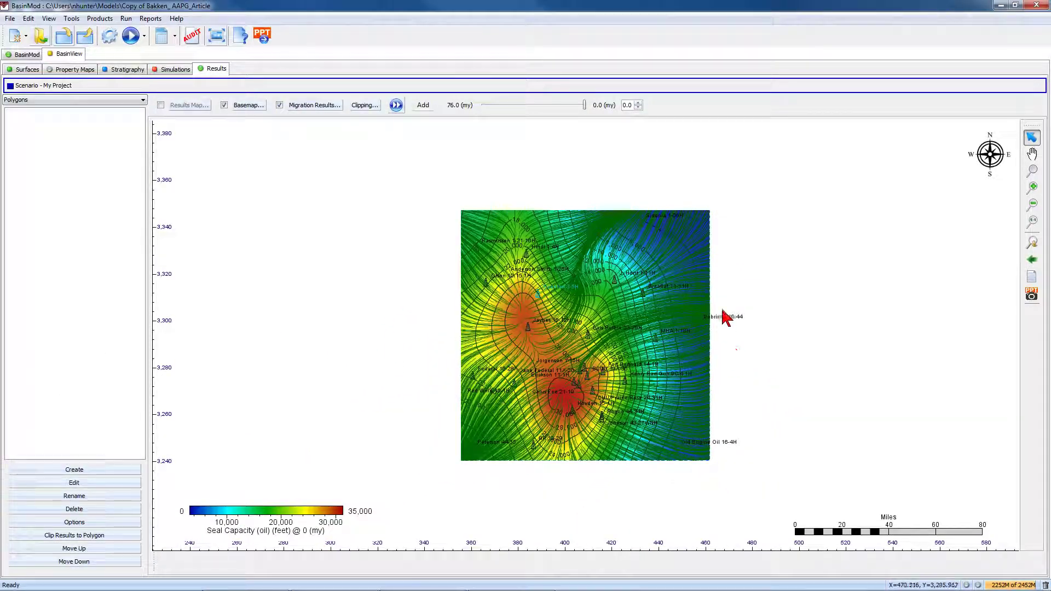
click(1032, 295)
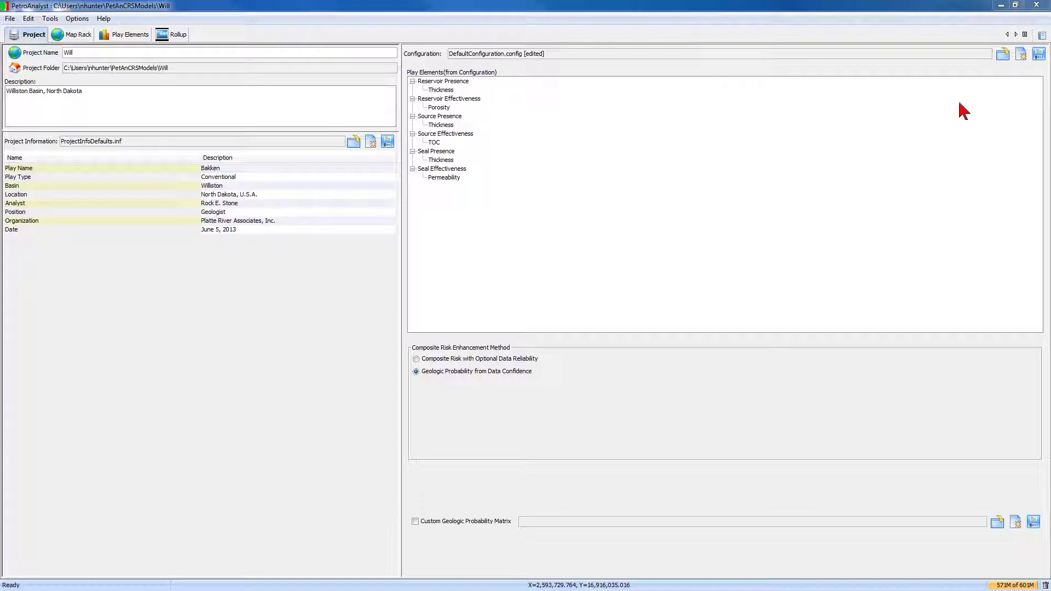
In PetroAnalyst, review the play element configuration without changing it and show the project's map layers
click(1021, 53)
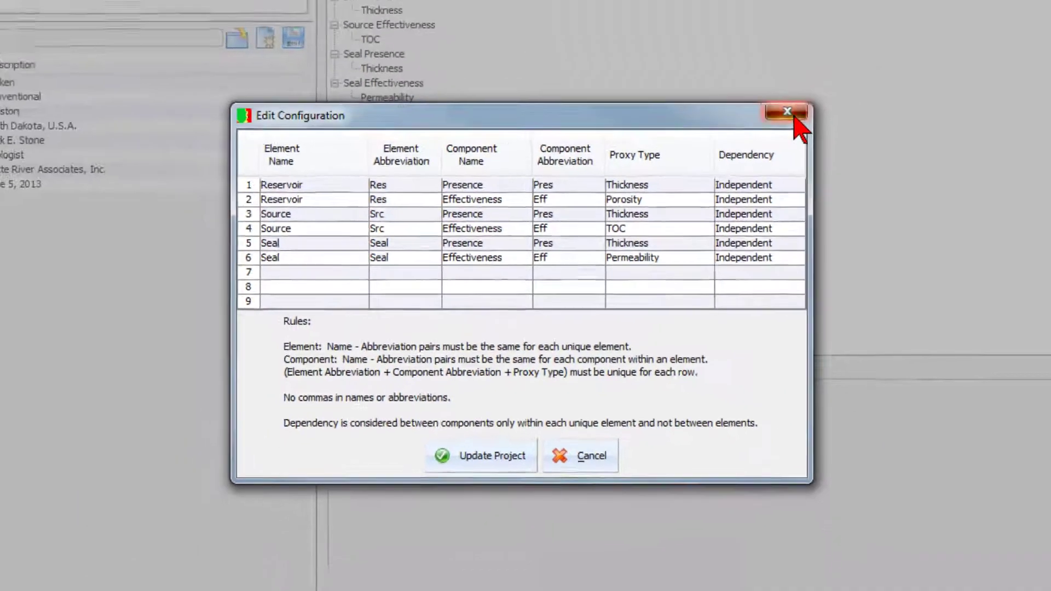
click(903, 26)
click(78, 35)
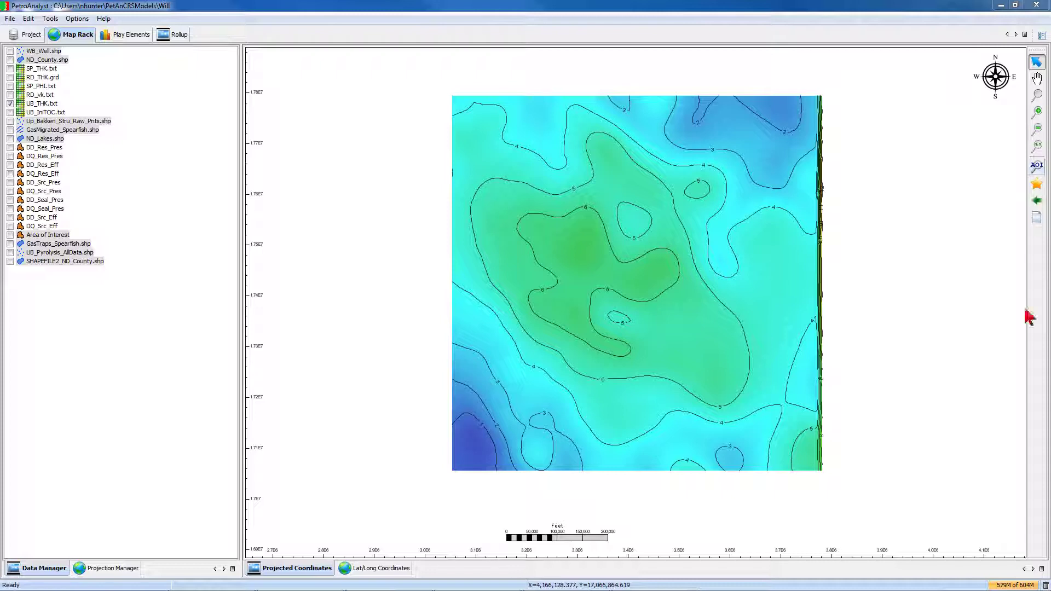
Use UB_THK.txt as the spatial input for the Source Presence thickness play element
click(149, 37)
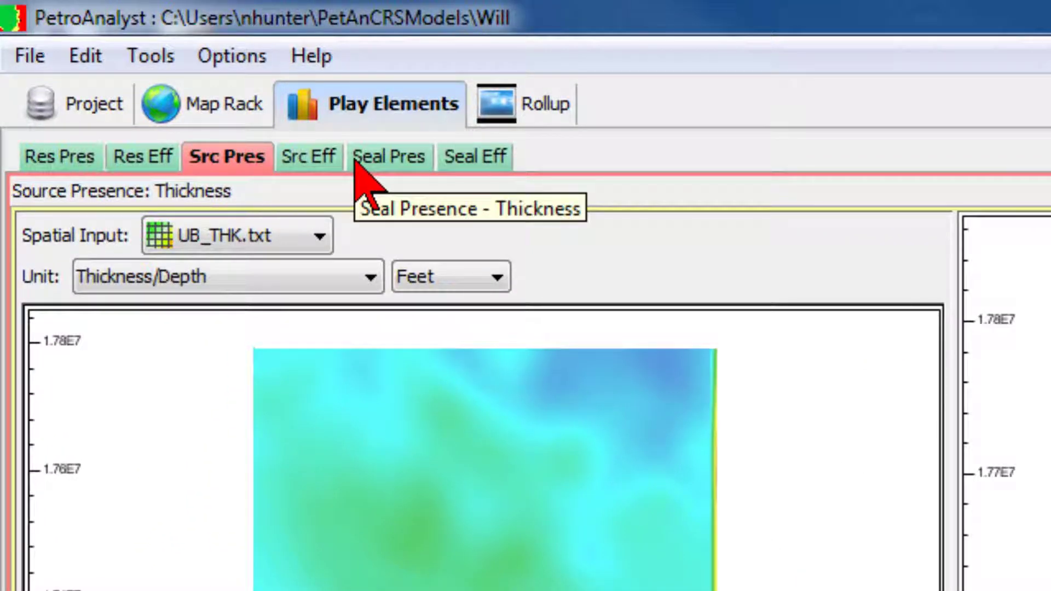
click(320, 234)
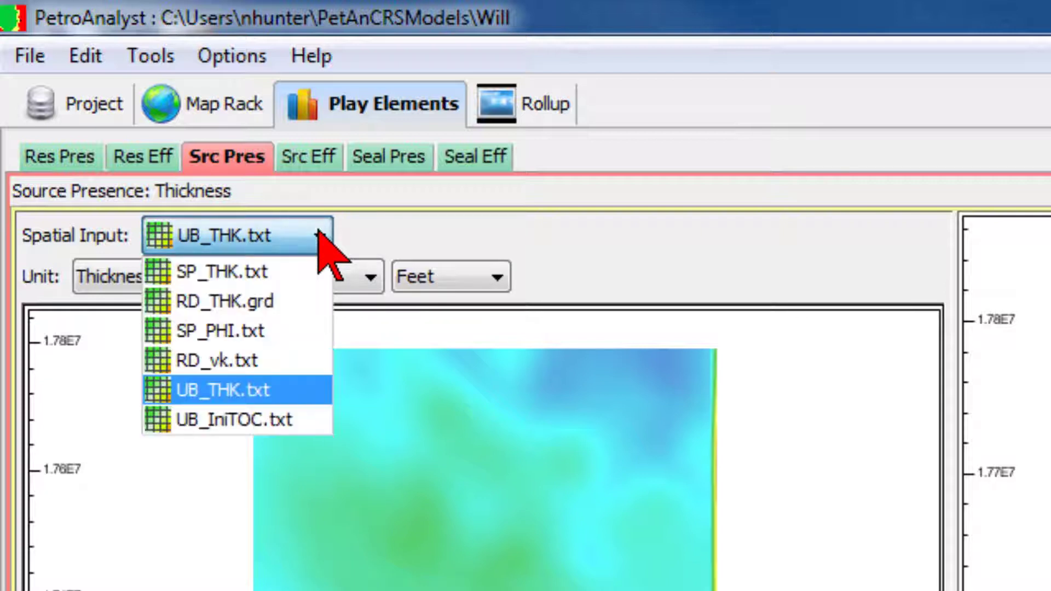
click(286, 390)
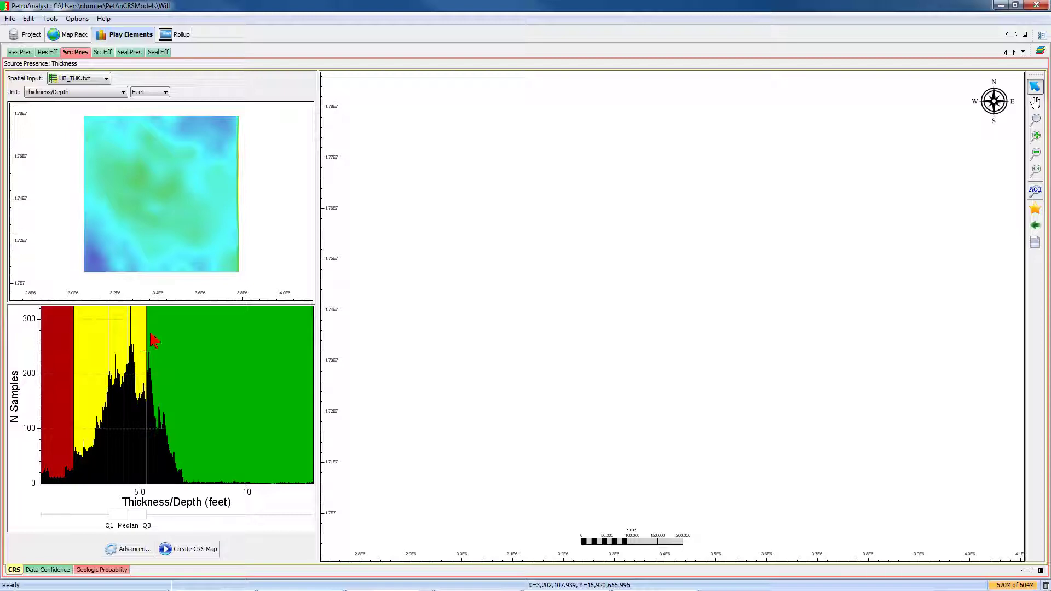
Create the Source Presence CRS map with histogram risk boundaries at about 2.3 and 5.4 feet thickness
mouse_move(147, 329)
mouse_down()
mouse_move(170, 330)
mouse_move(148, 331)
mouse_up()
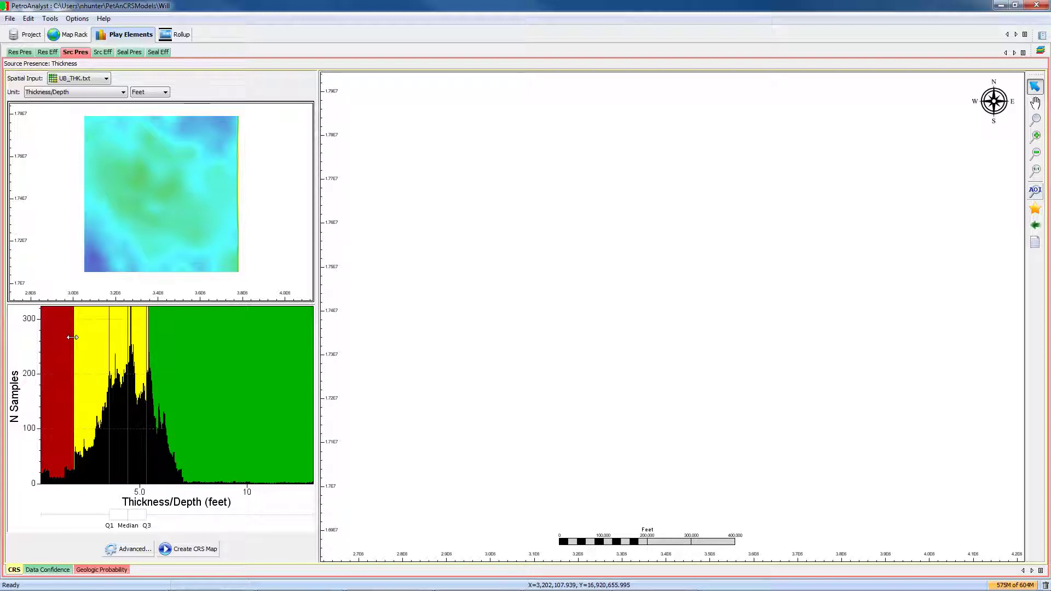
drag(74, 338, 82, 345)
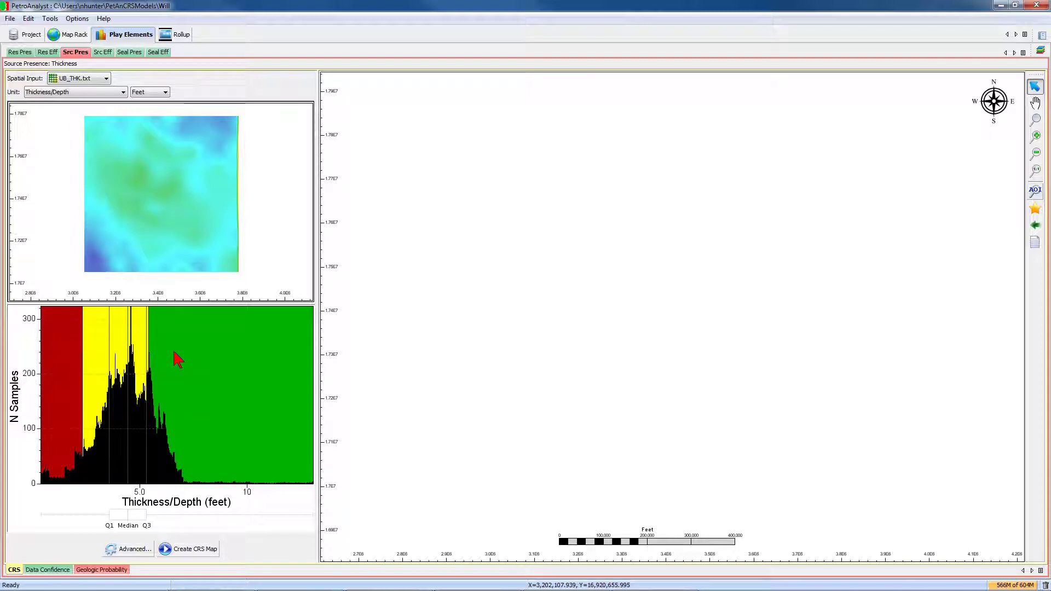
click(194, 552)
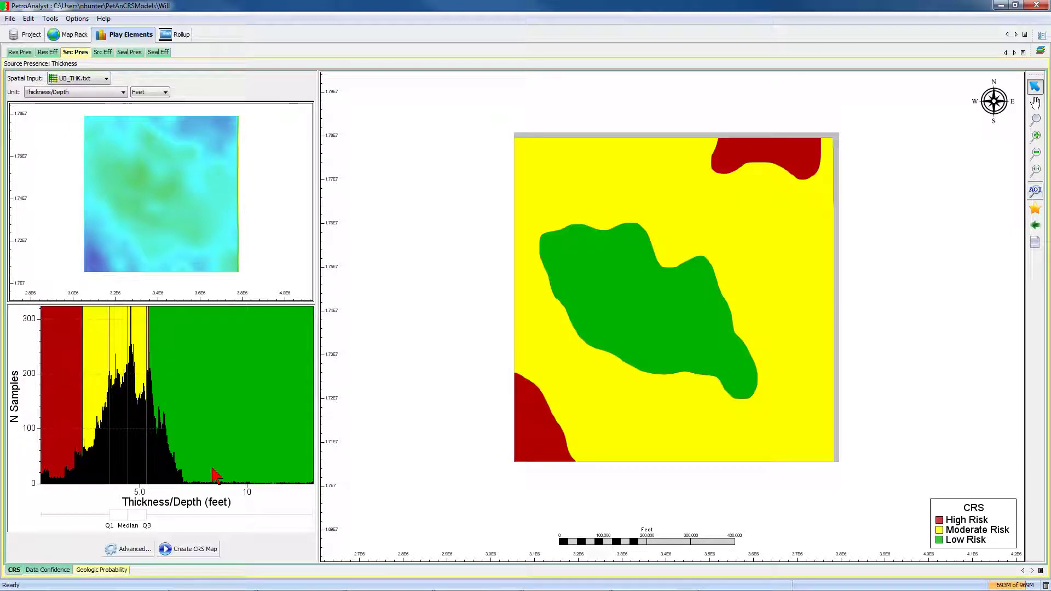
Check the Source Presence data confidence map and calculate the element's geologic probability map
click(58, 570)
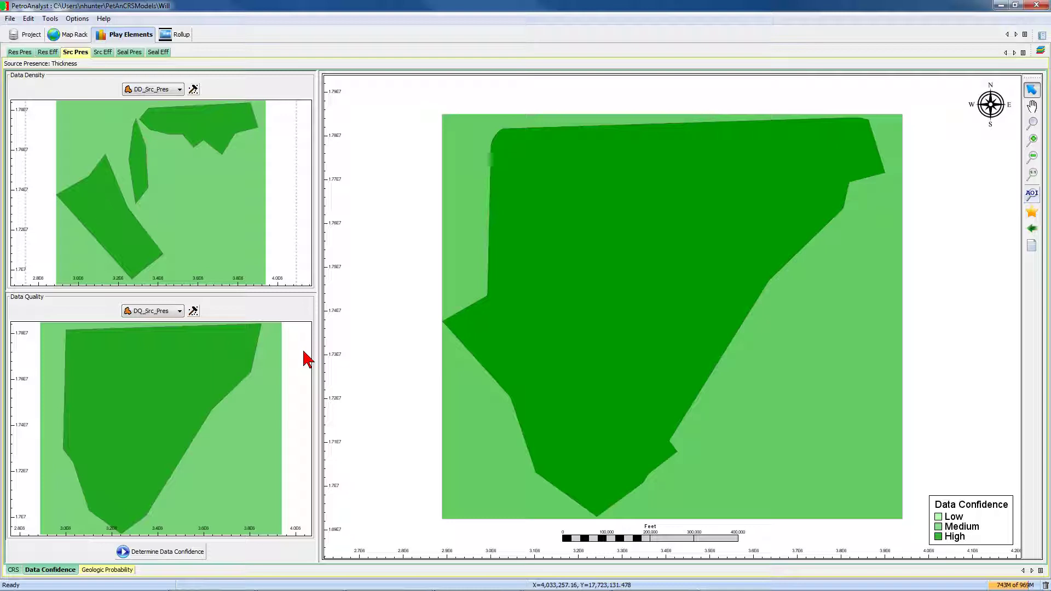
click(106, 570)
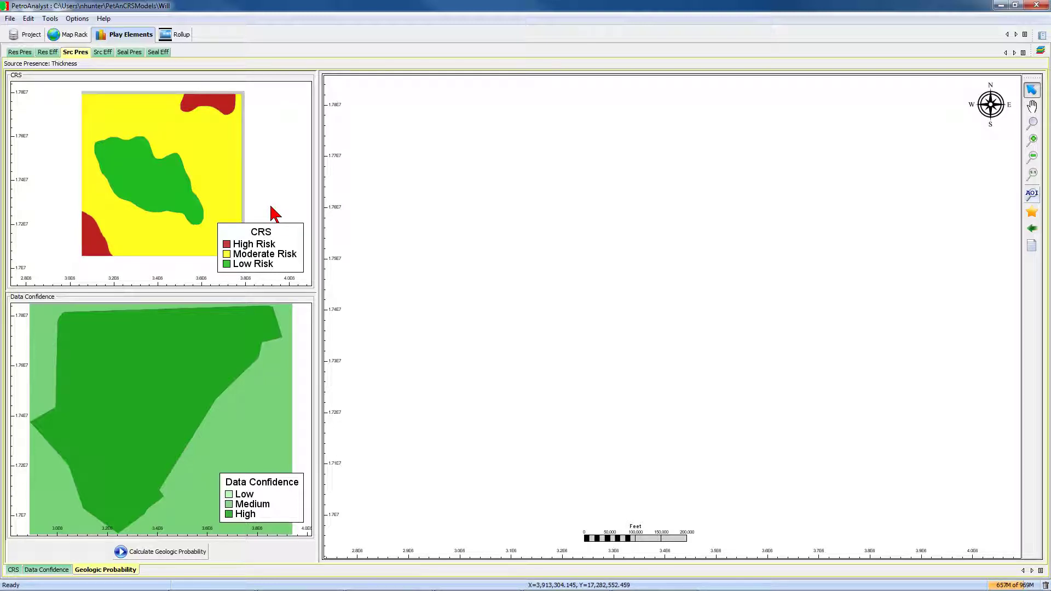
click(189, 554)
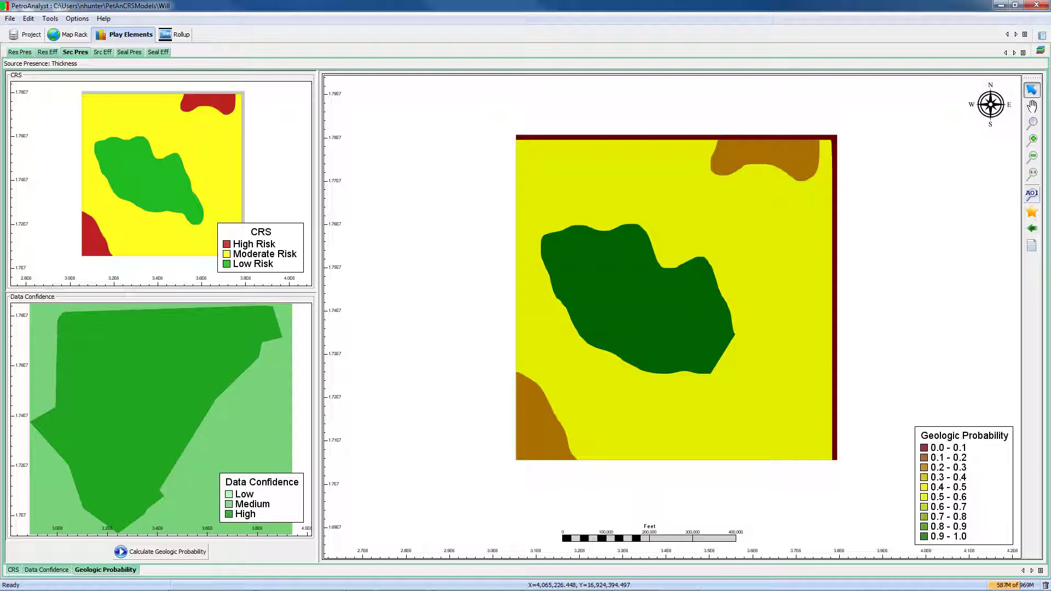
scroll(673, 318, up, 1)
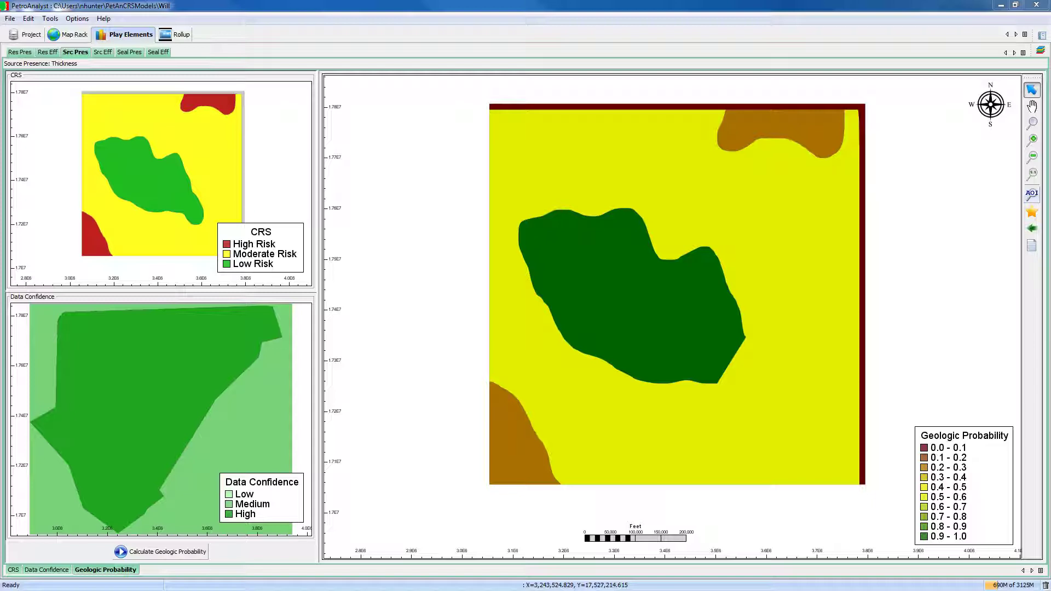
Place an evaluation point in the green zone near the center of the play rollup probability map and show all points' play element diagrams
click(181, 34)
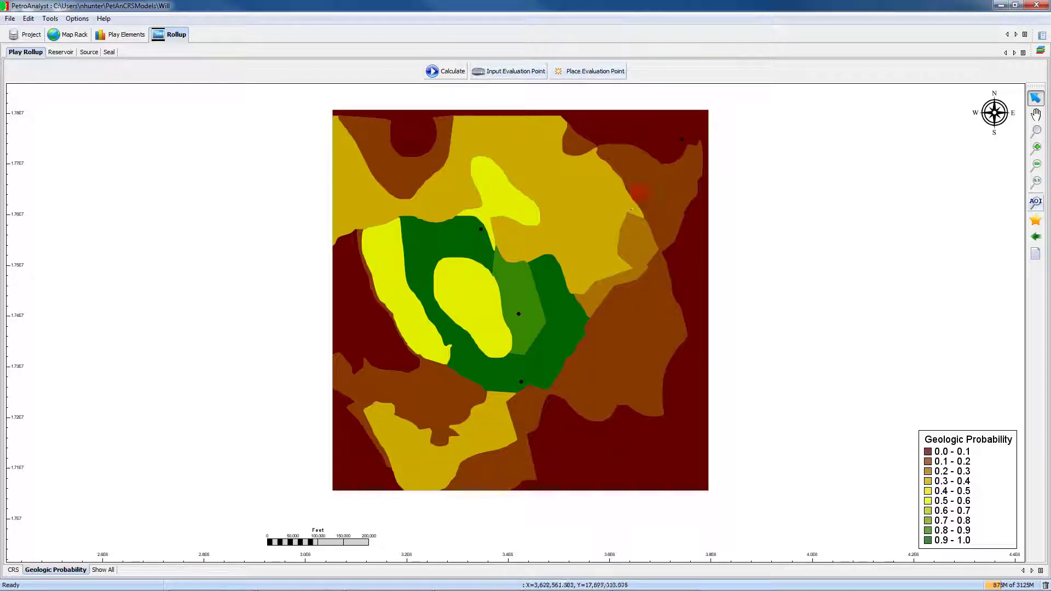
click(598, 76)
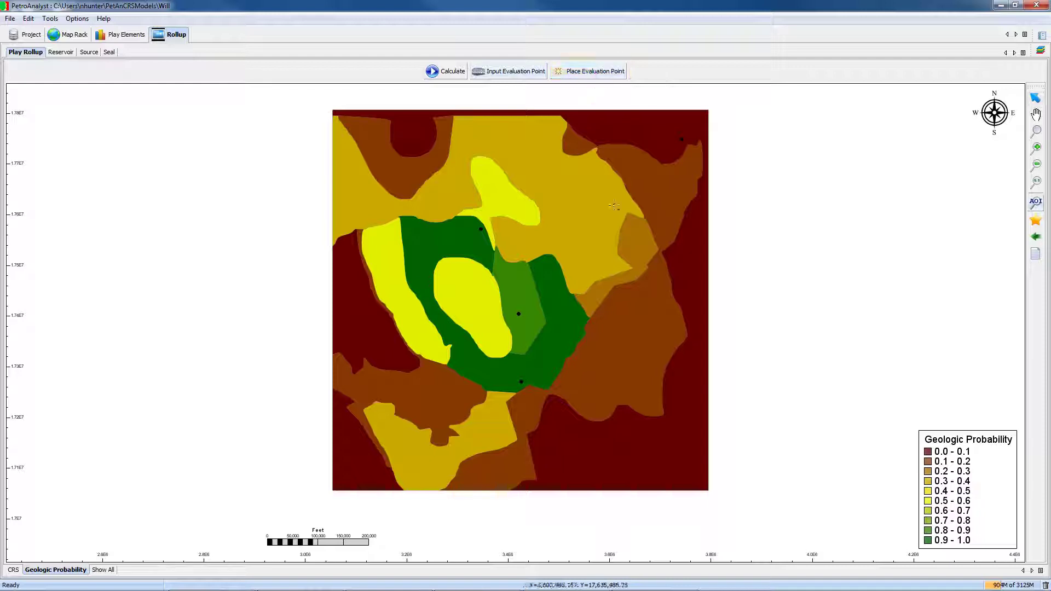
click(516, 287)
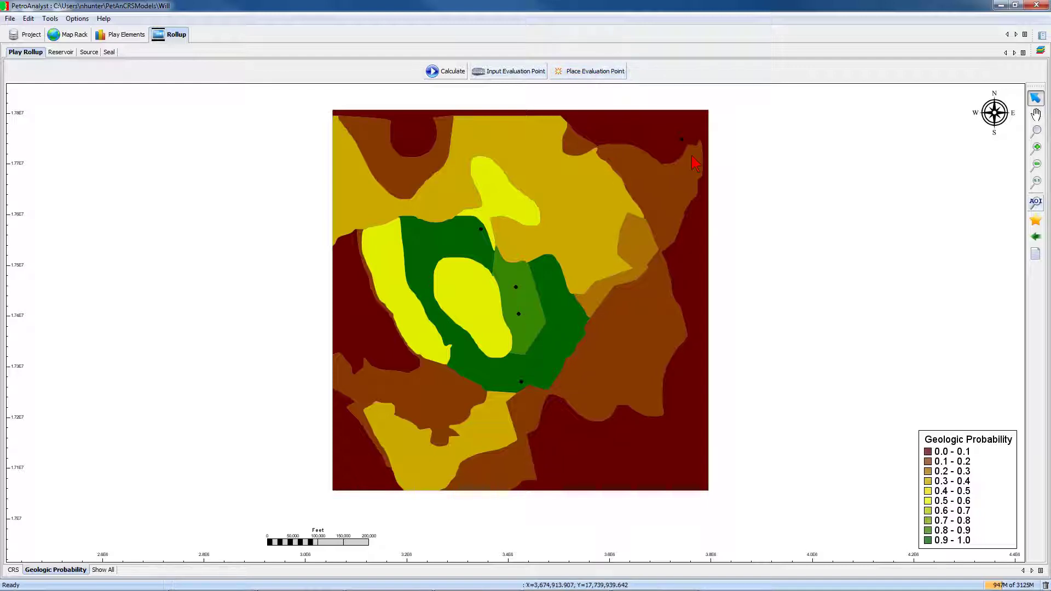
right_click(759, 177)
click(802, 185)
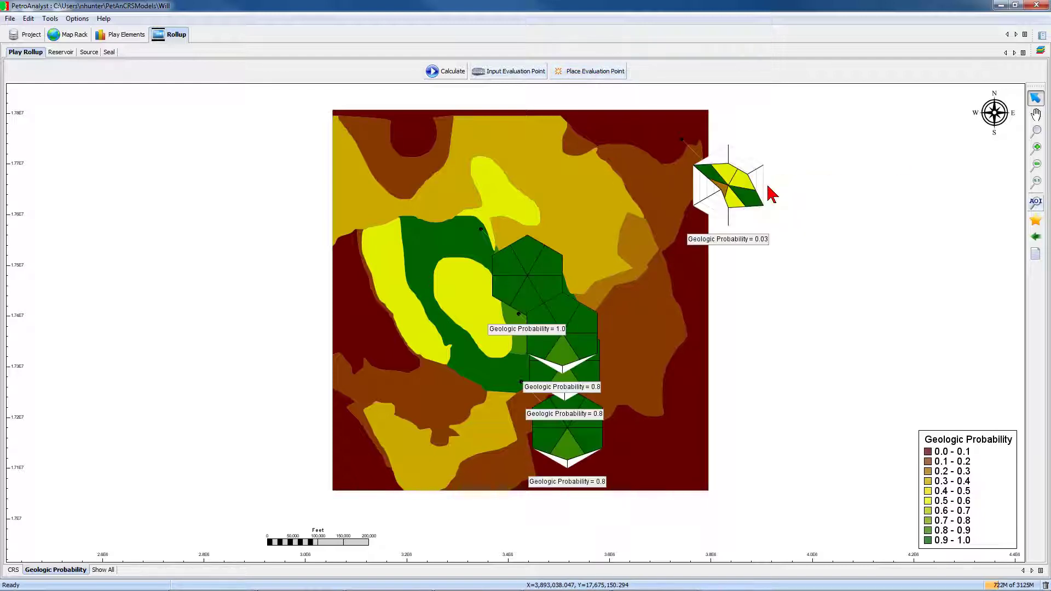
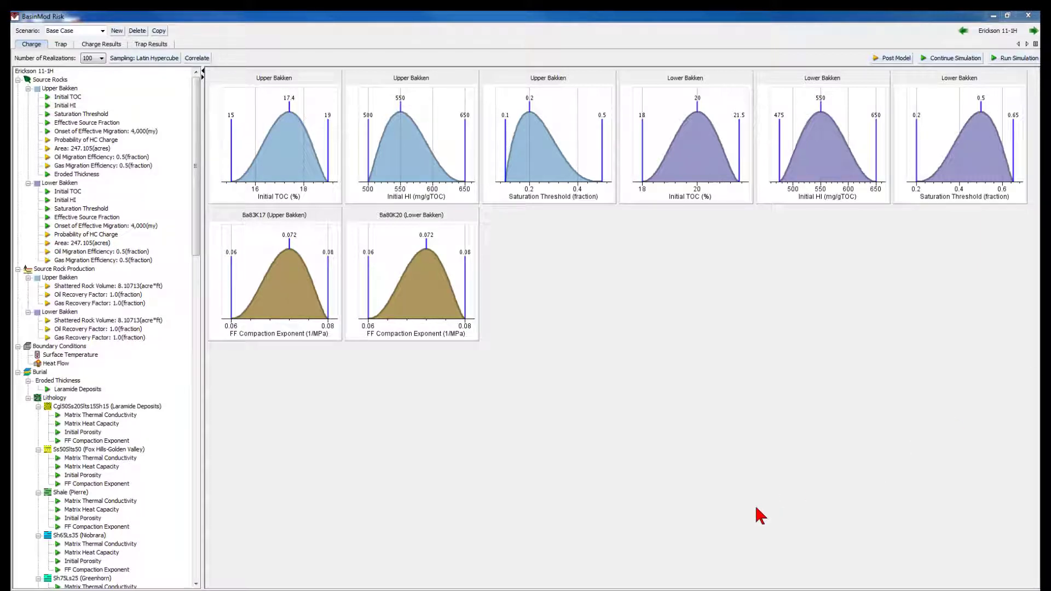
In BasinMod Risk, add Laramide Deposits eroded thickness to the charge inputs with BetaPERT uncertainty of 300 minimum, 500 most likely and 1,500 feet maximum
drag(74, 390, 608, 311)
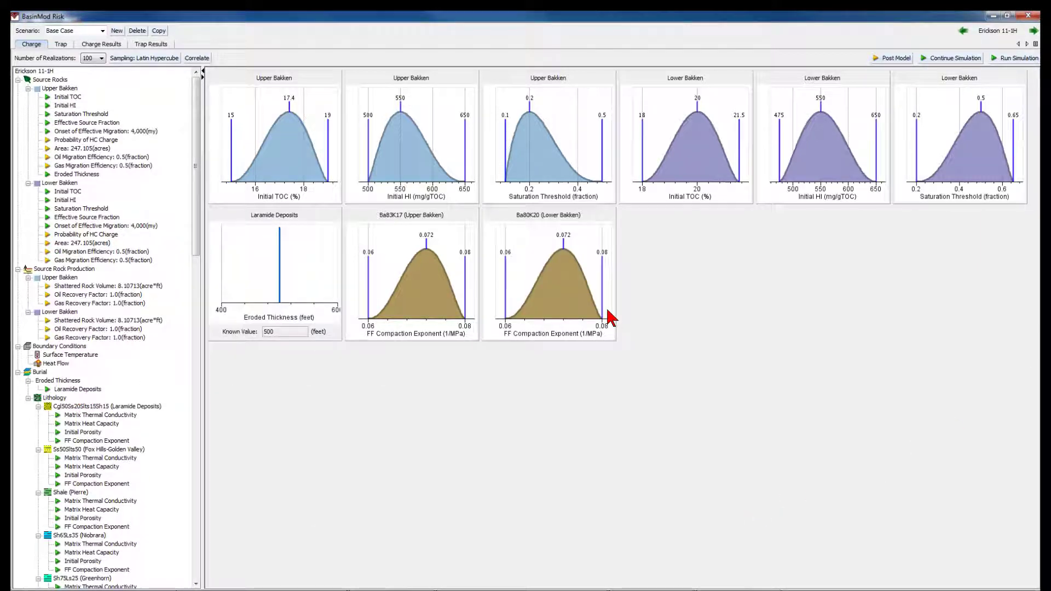
double_click(283, 255)
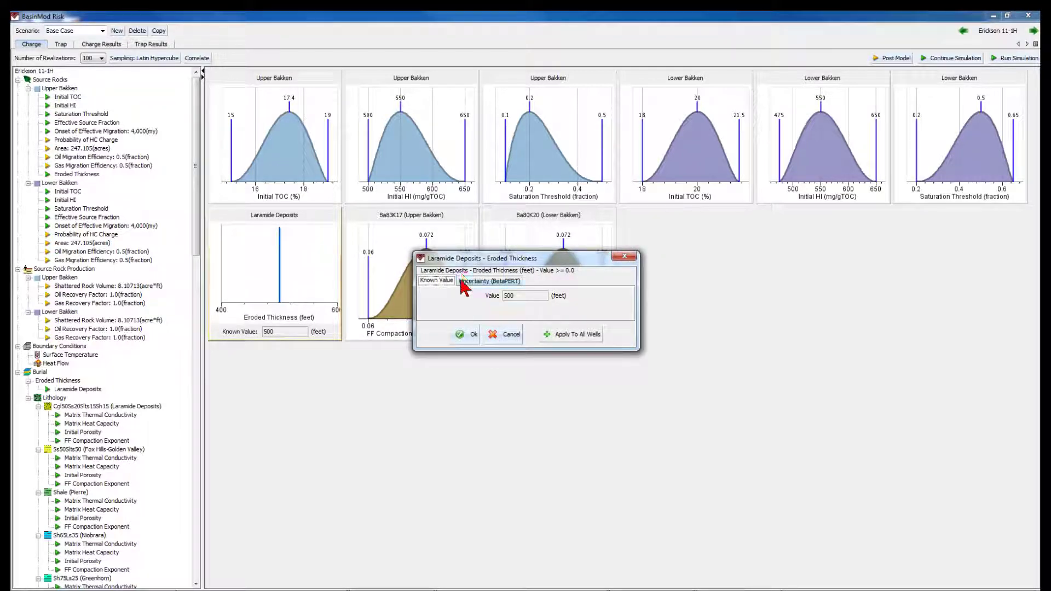
click(467, 281)
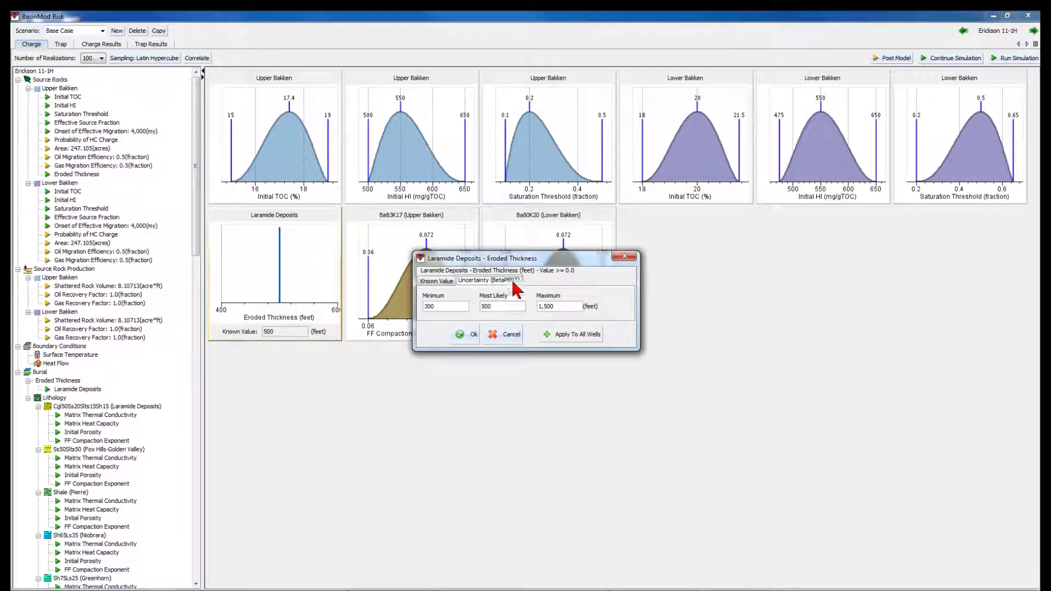
drag(575, 258, 655, 370)
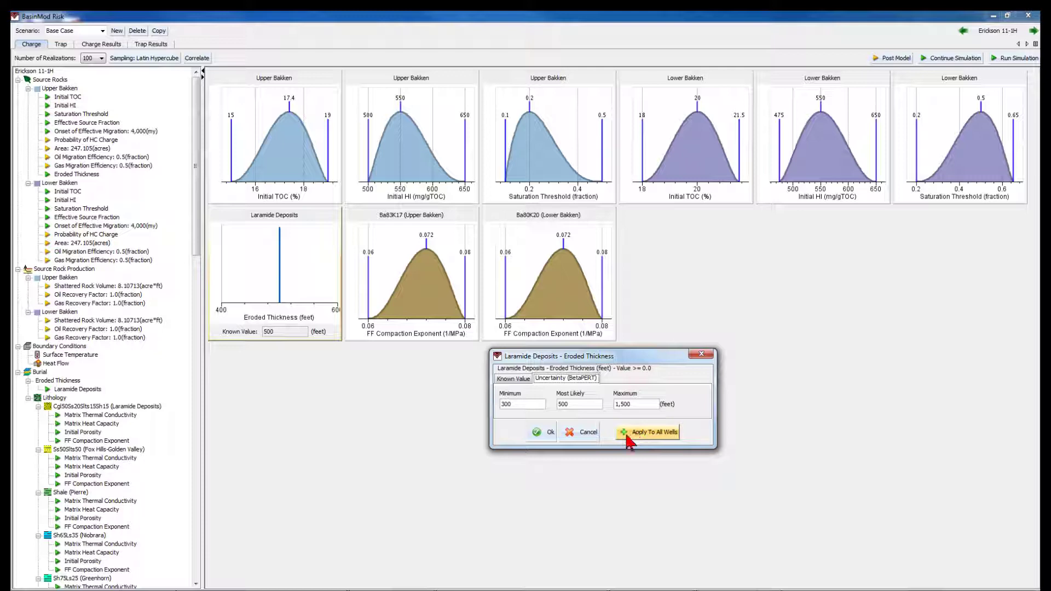
click(537, 436)
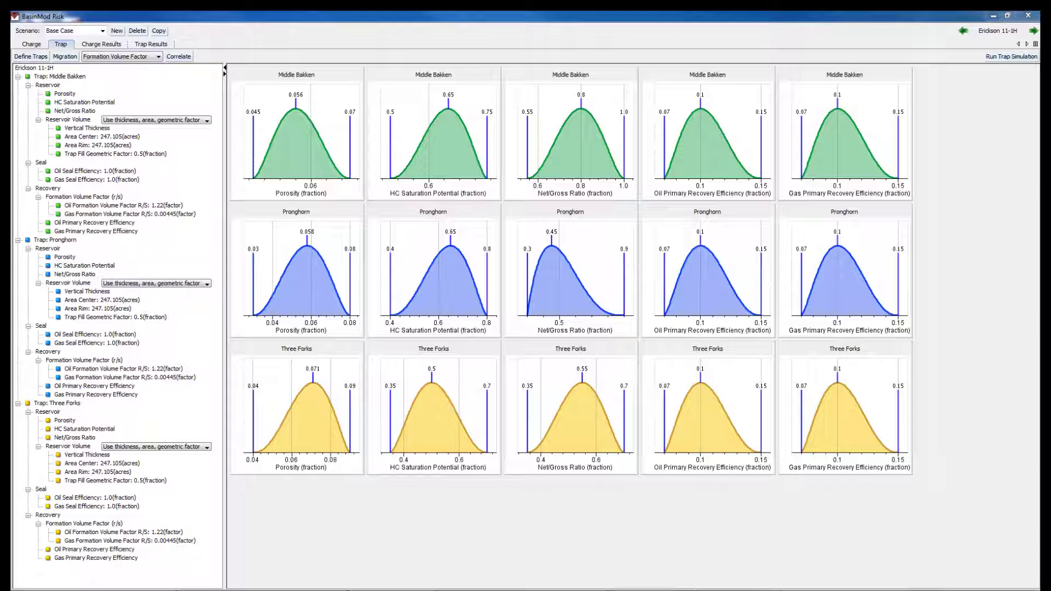
Review the charge simulation results and the output parameters available for the Lower Bakken probability plot, keeping Oil Generated selected
click(96, 44)
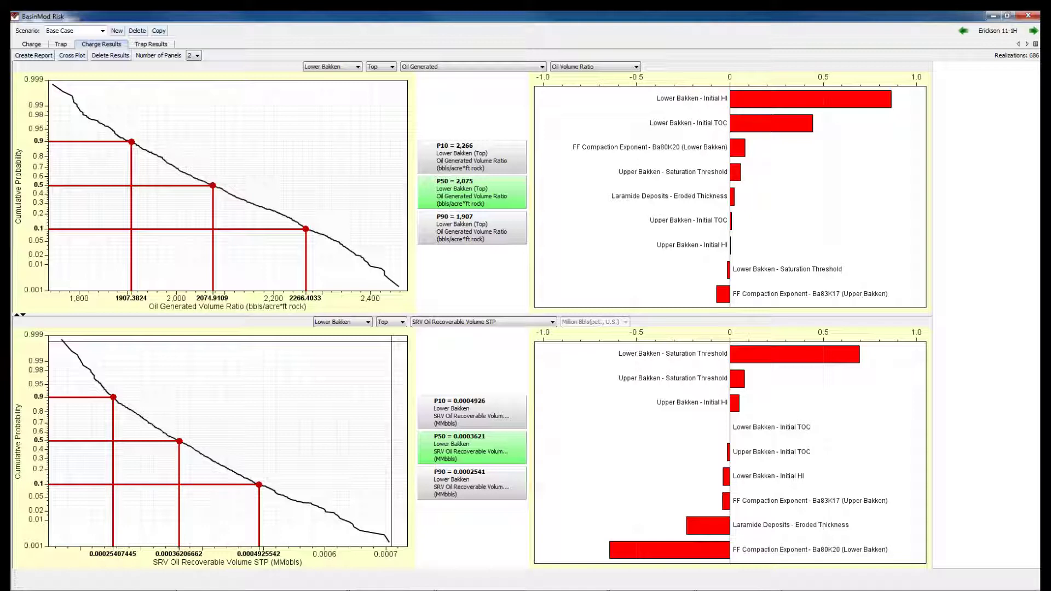
click(543, 66)
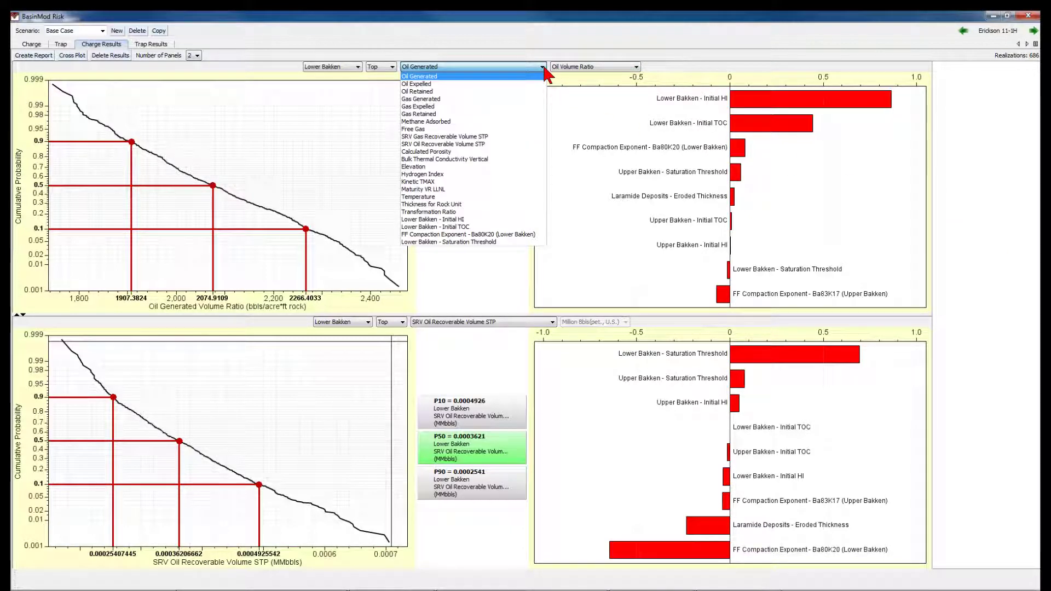
click(542, 64)
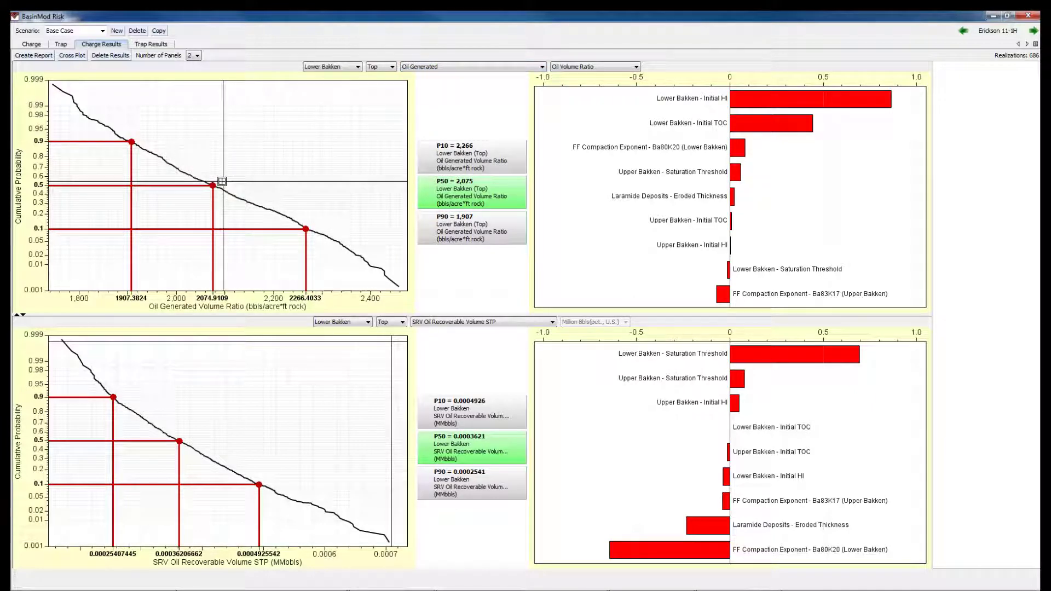